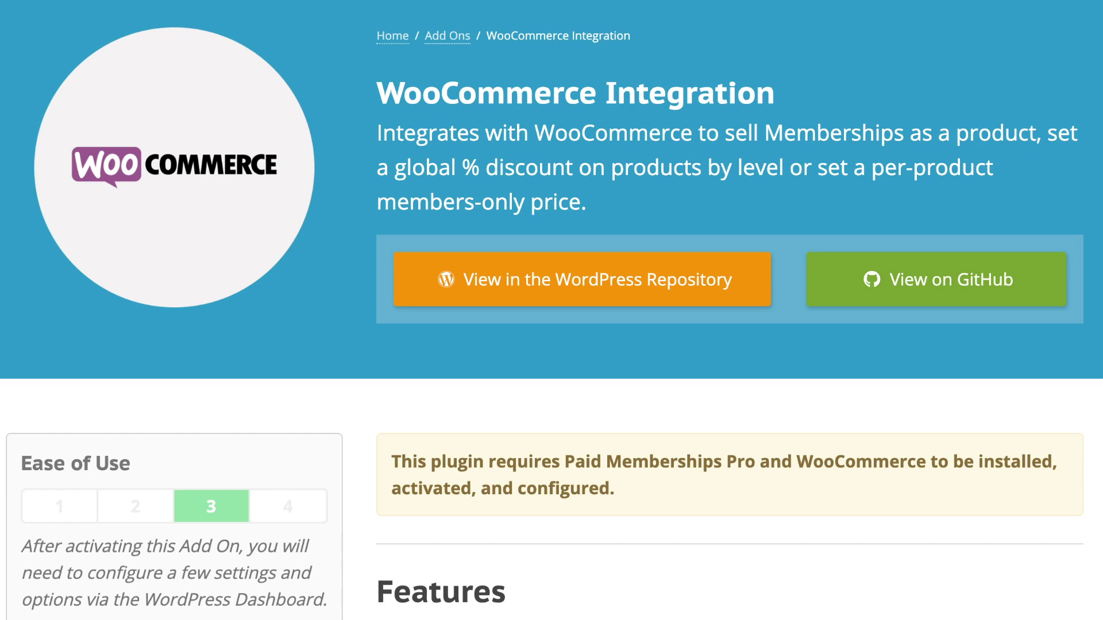
Step: Scroll through the Paid Memberships Pro homepage to review its overview
{"action": "scroll", "coordinate": [551, 310], "scroll_direction": "down", "scroll_amount": 3}
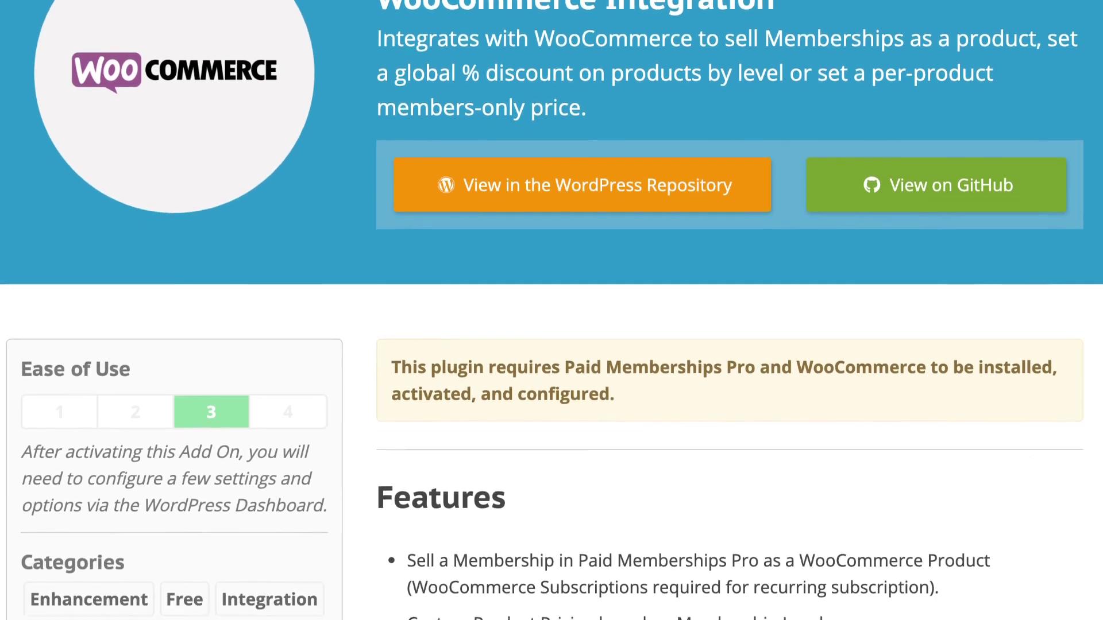
{"action": "scroll", "coordinate": [551, 310], "scroll_direction": "down", "scroll_amount": 3}
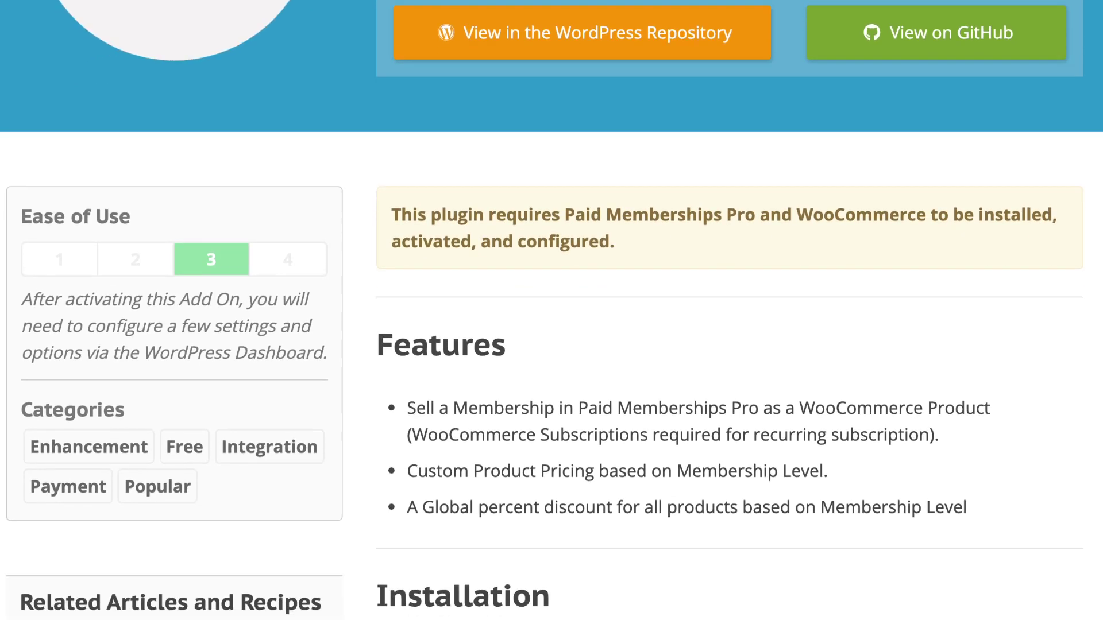
{"action": "scroll", "coordinate": [552, 310], "scroll_direction": "down", "scroll_amount": 3}
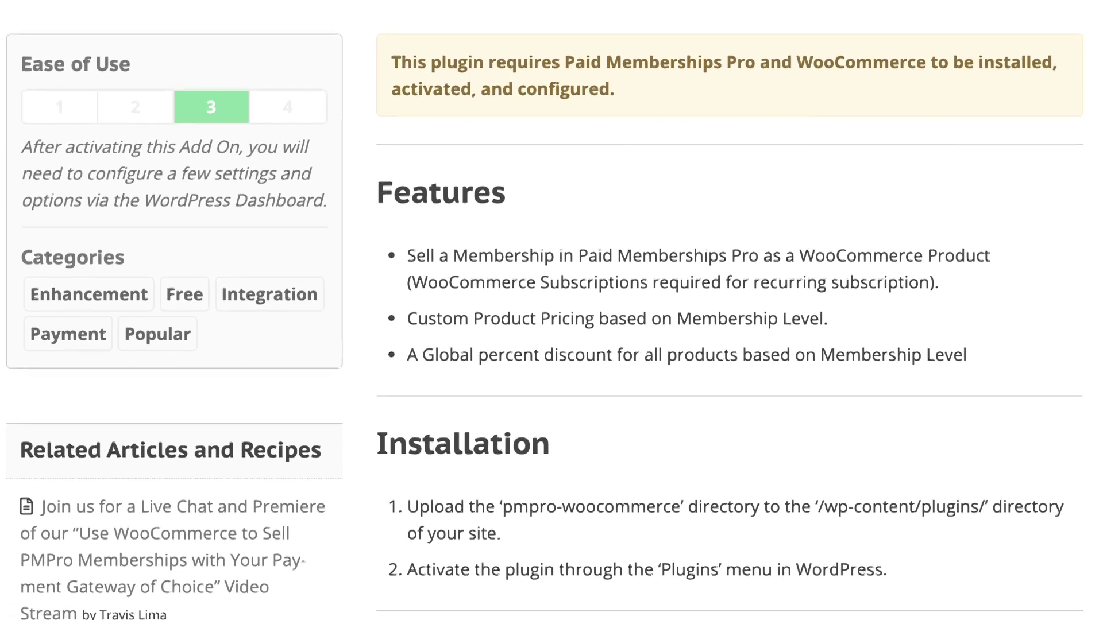
{"action": "scroll", "coordinate": [551, 311], "scroll_direction": "down", "scroll_amount": 3}
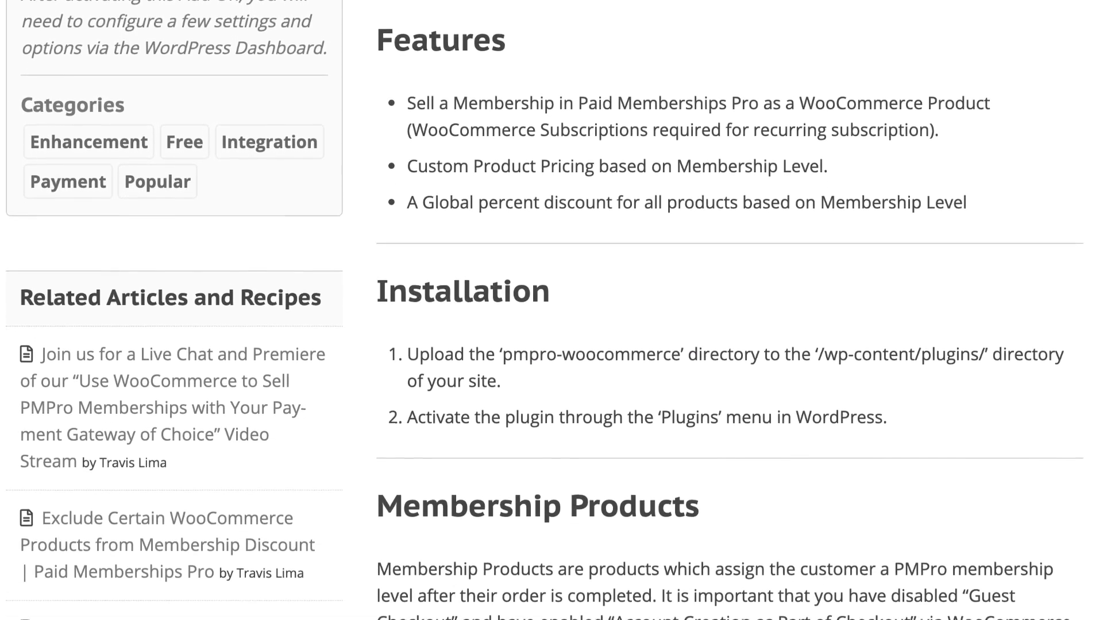
{"action": "scroll", "coordinate": [551, 310], "scroll_direction": "down", "scroll_amount": 3}
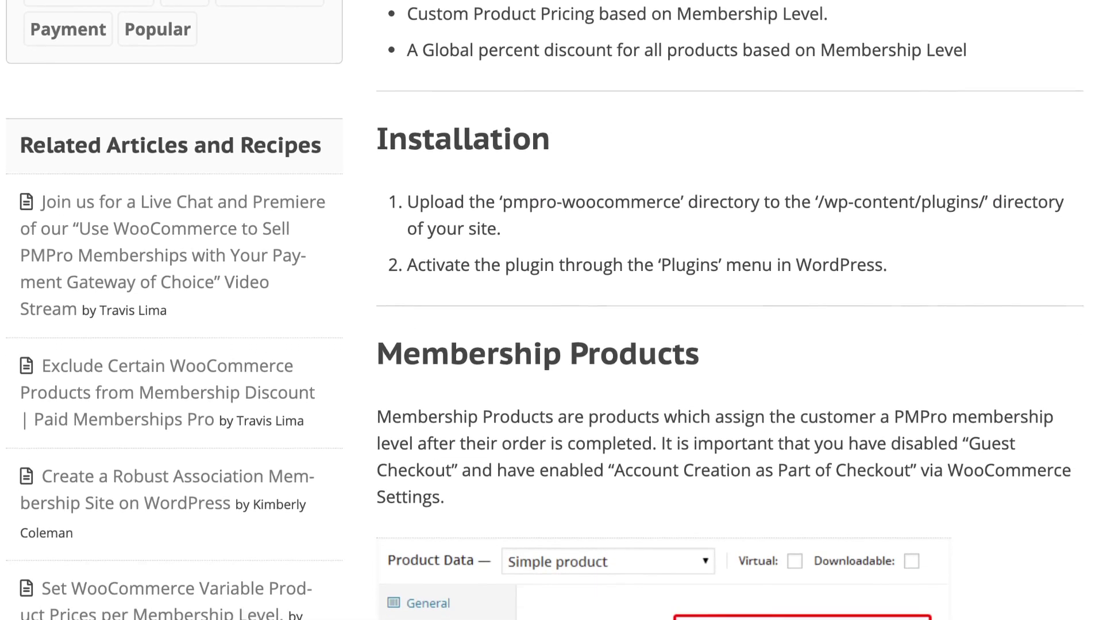
{"action": "scroll", "coordinate": [551, 310], "scroll_direction": "down", "scroll_amount": 3}
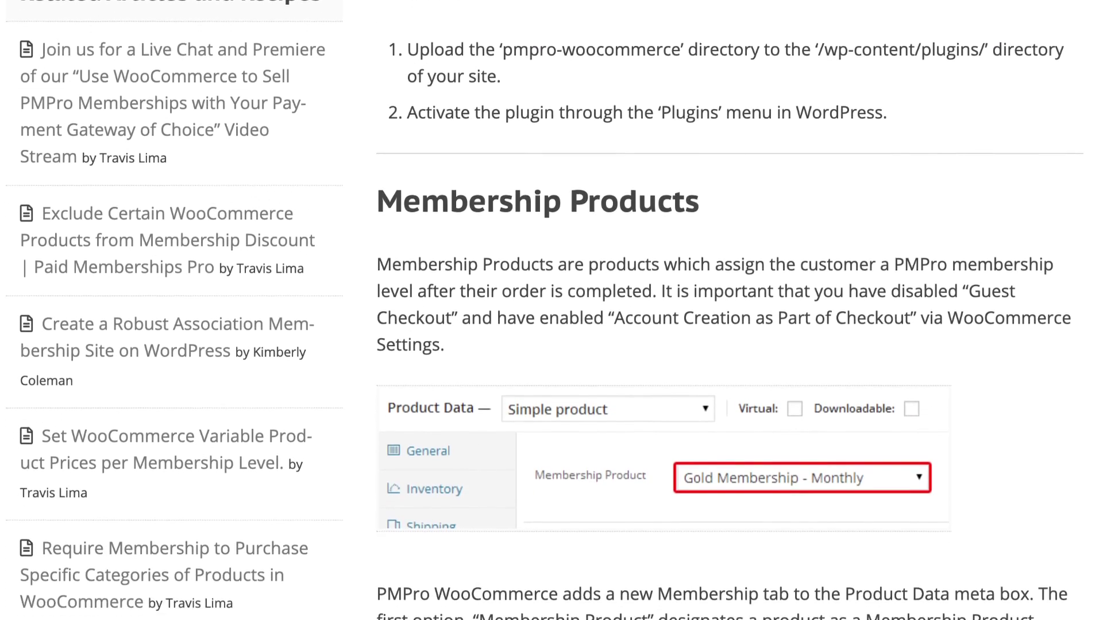
{"action": "scroll", "coordinate": [551, 310], "scroll_direction": "down", "scroll_amount": 2}
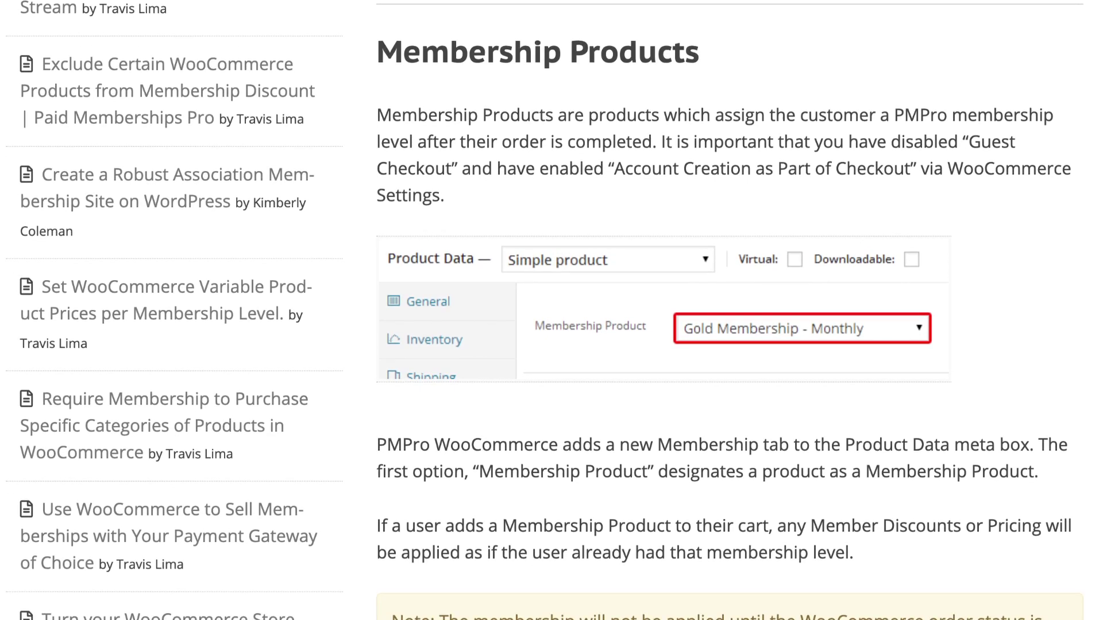
{"action": "scroll", "coordinate": [551, 310], "scroll_direction": "down", "scroll_amount": 10}
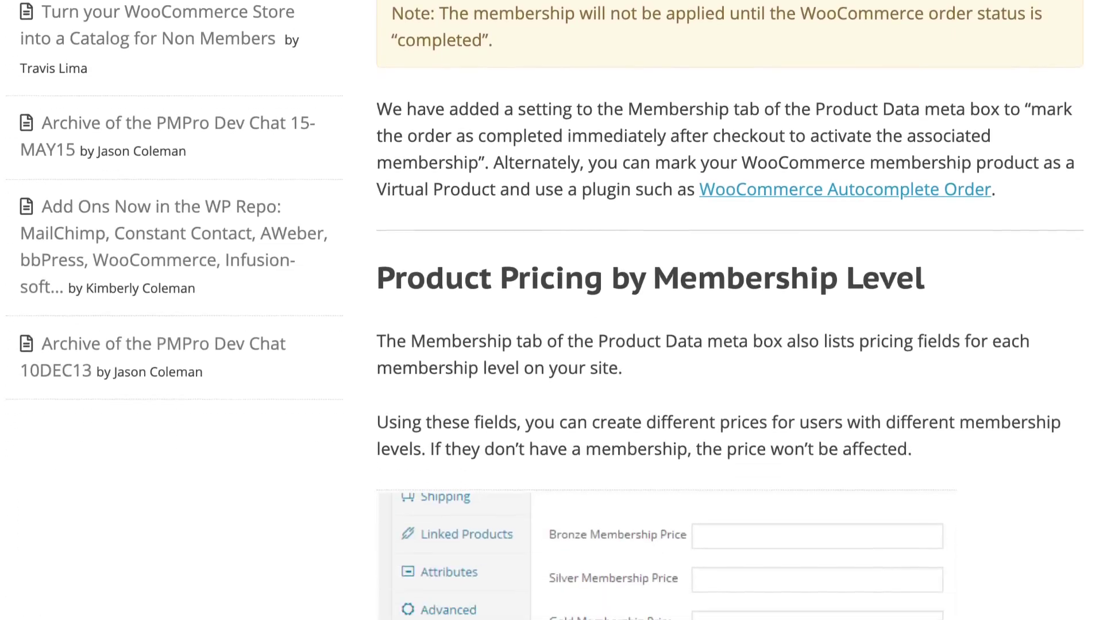
{"action": "scroll", "coordinate": [552, 310], "scroll_direction": "down", "scroll_amount": 11}
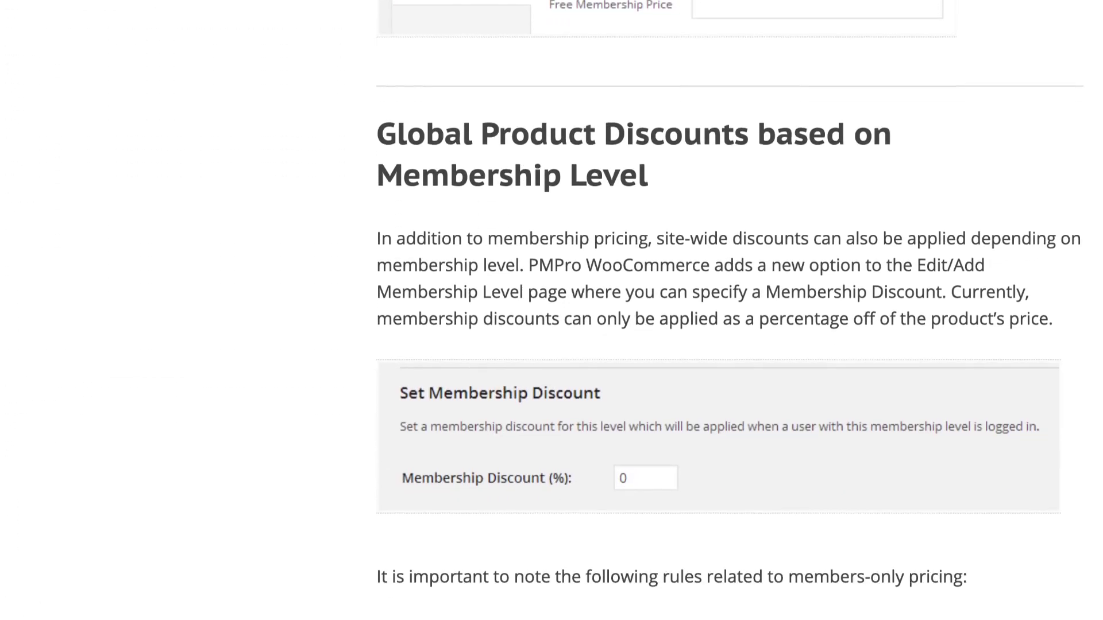
{"action": "scroll", "coordinate": [551, 311], "scroll_direction": "down", "scroll_amount": 1}
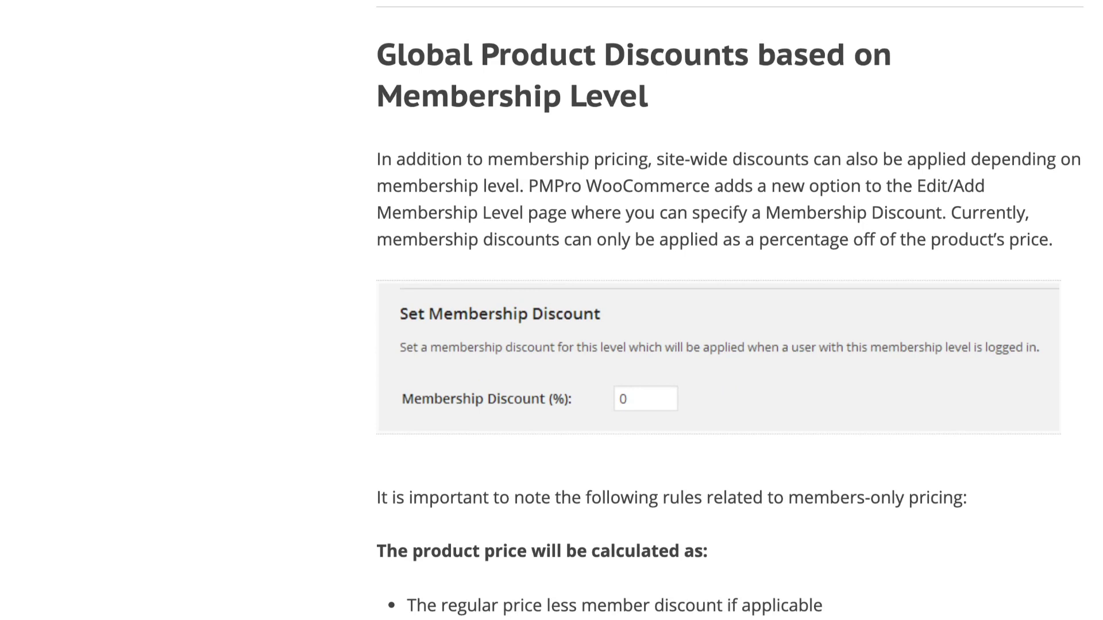
{"action": "scroll", "coordinate": [551, 310], "scroll_direction": "up", "scroll_amount": 6}
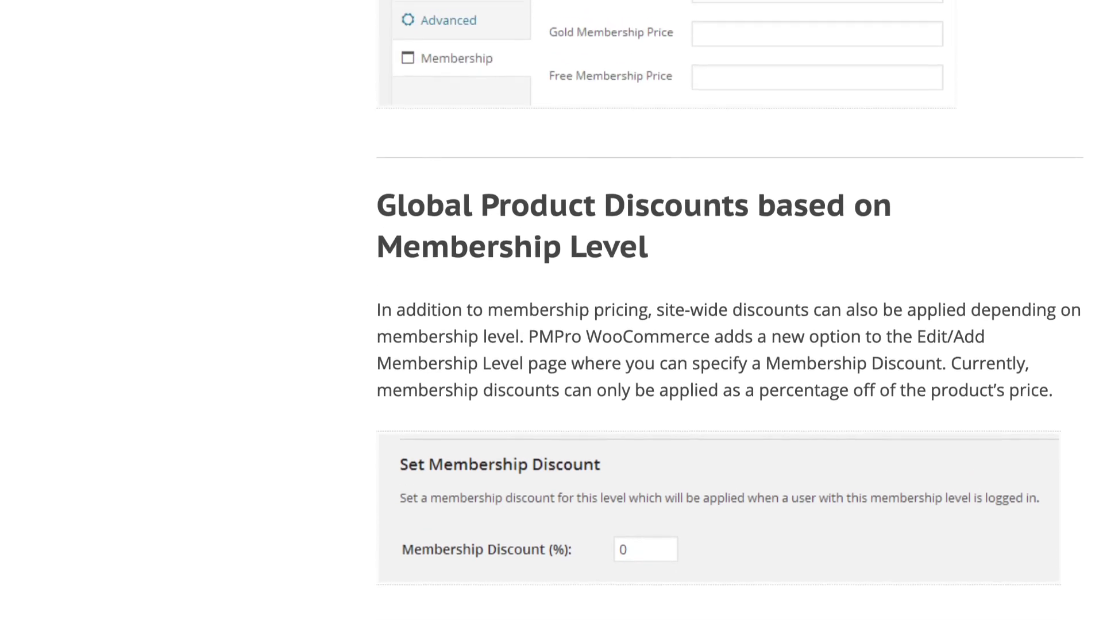
{"action": "scroll", "coordinate": [552, 310], "scroll_direction": "up", "scroll_amount": 4}
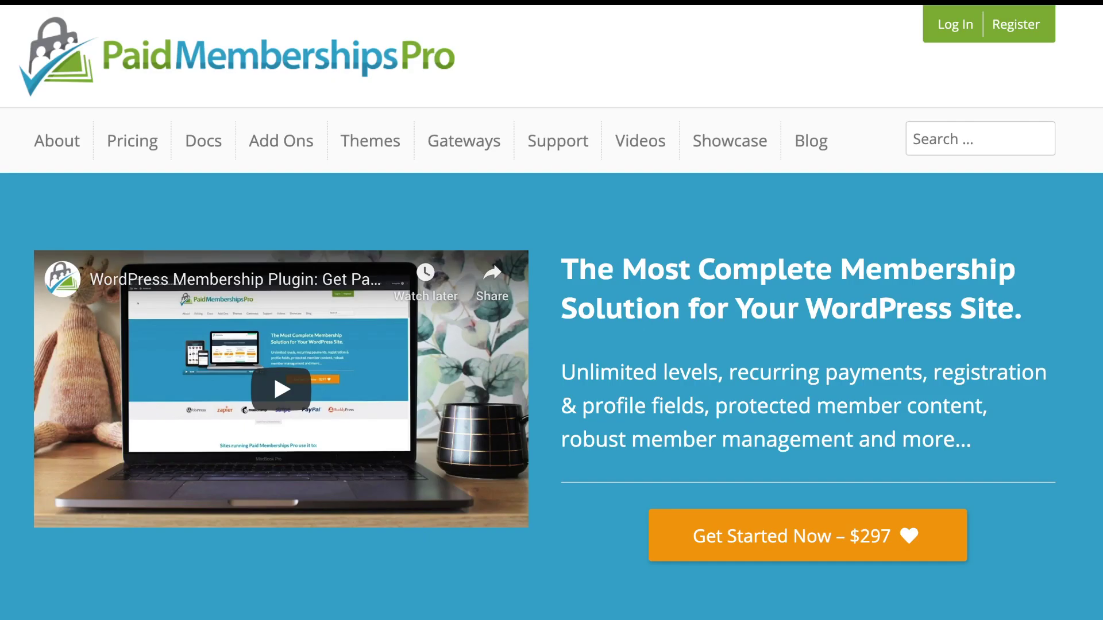
Step: Scroll down the WooCommerce homepage
{"action": "scroll", "coordinate": [551, 310], "scroll_direction": "down", "scroll_amount": 5}
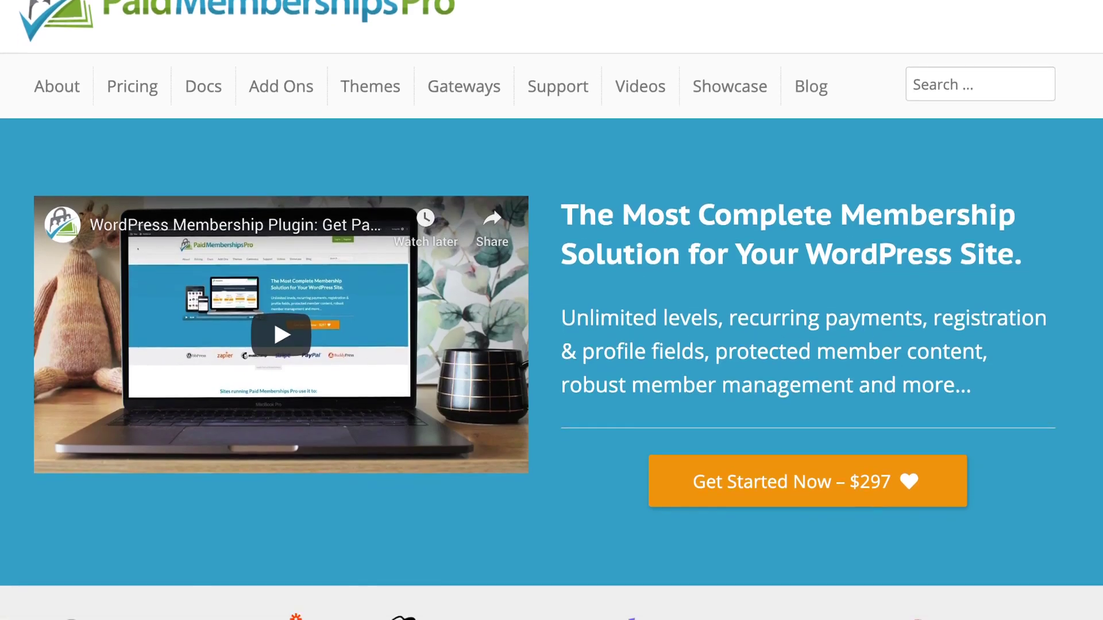
{"action": "scroll", "coordinate": [551, 310], "scroll_direction": "down", "scroll_amount": 5}
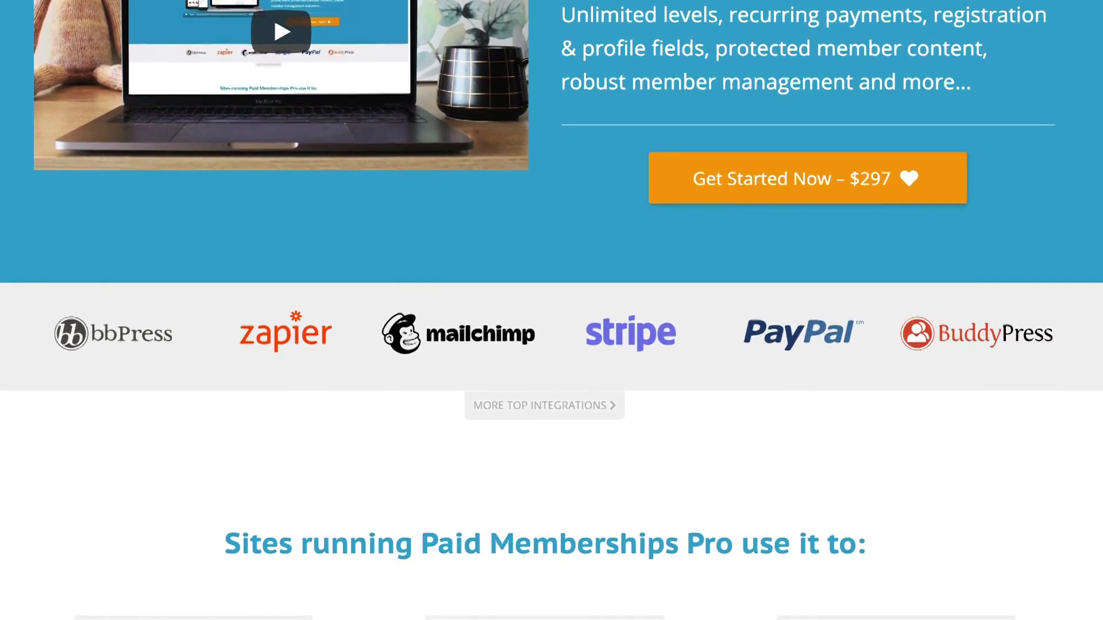
{"action": "scroll", "coordinate": [551, 310], "scroll_direction": "down", "scroll_amount": 5}
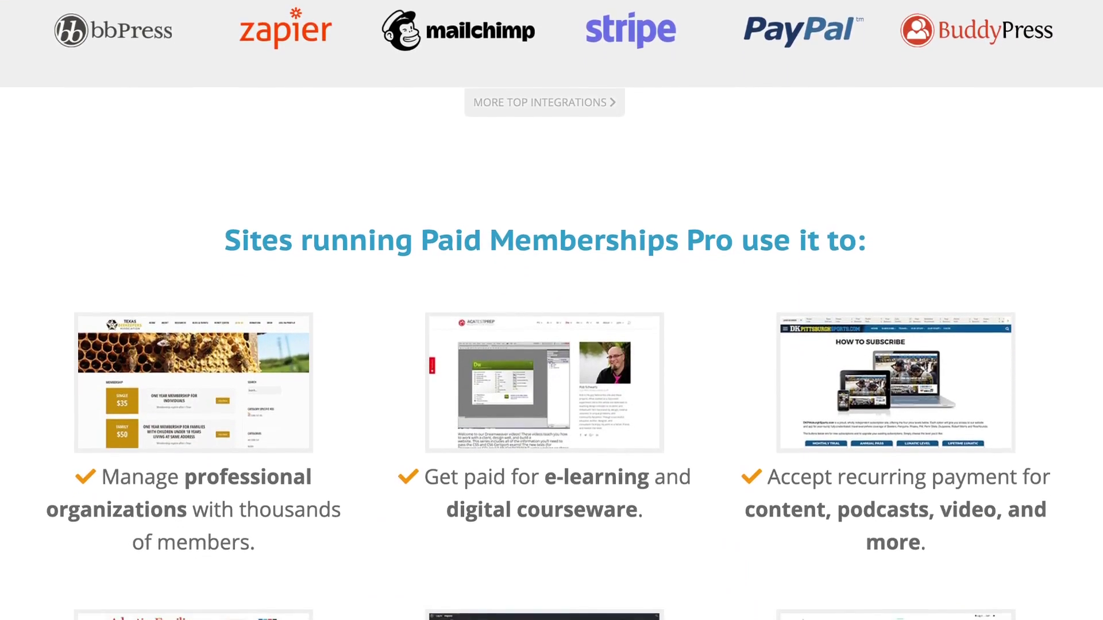
{"action": "scroll", "coordinate": [552, 310], "scroll_direction": "down", "scroll_amount": 5}
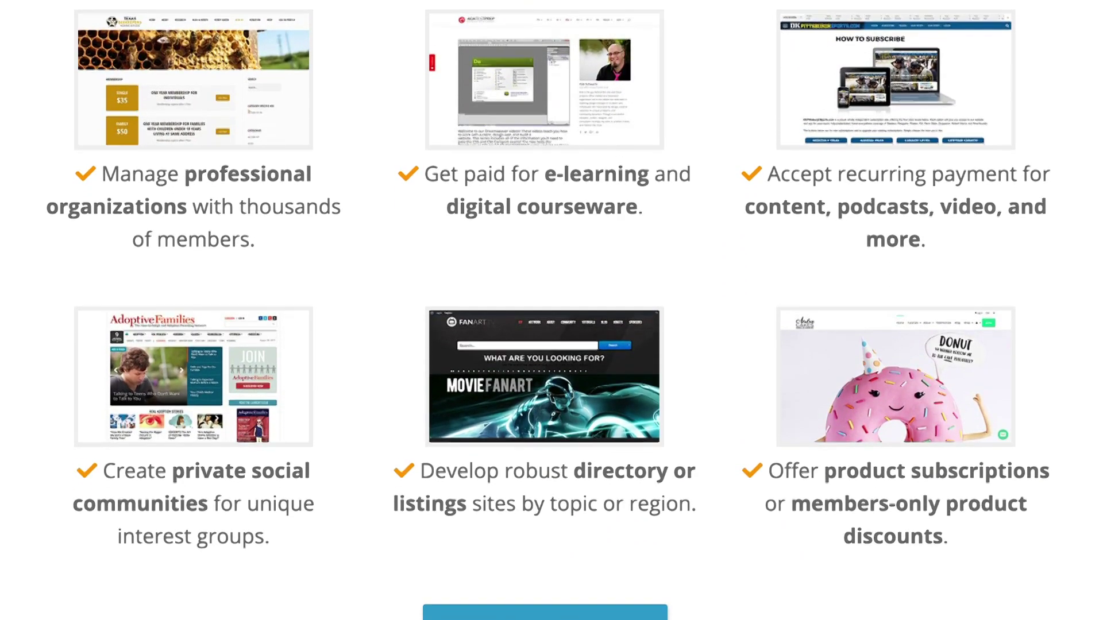
{"action": "scroll", "coordinate": [551, 310], "scroll_direction": "down", "scroll_amount": 5}
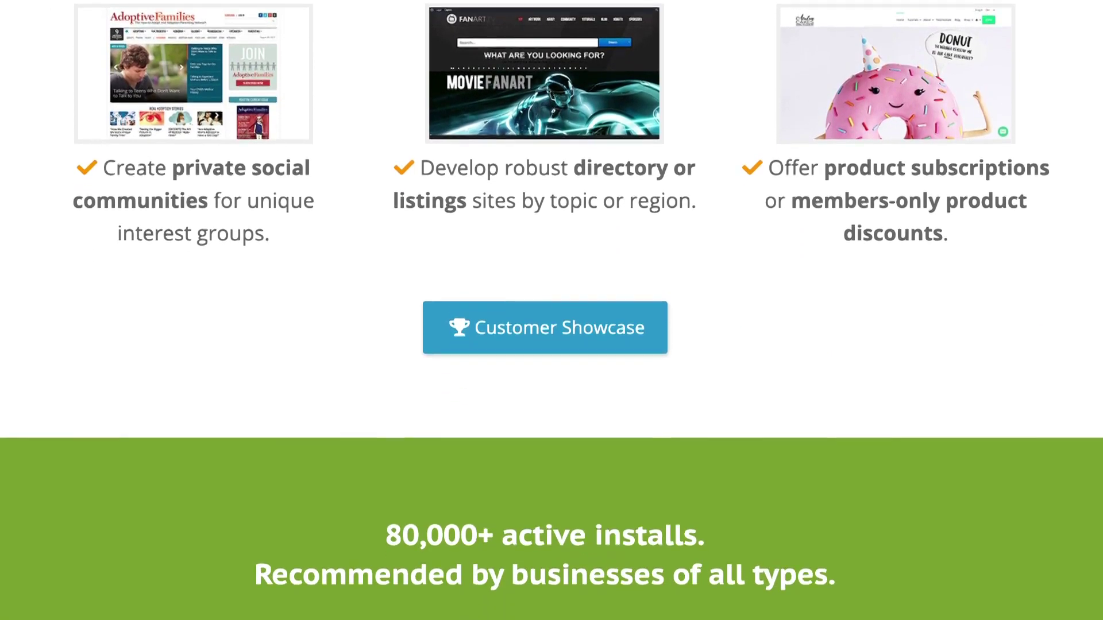
{"action": "scroll", "coordinate": [551, 310], "scroll_direction": "down", "scroll_amount": 1}
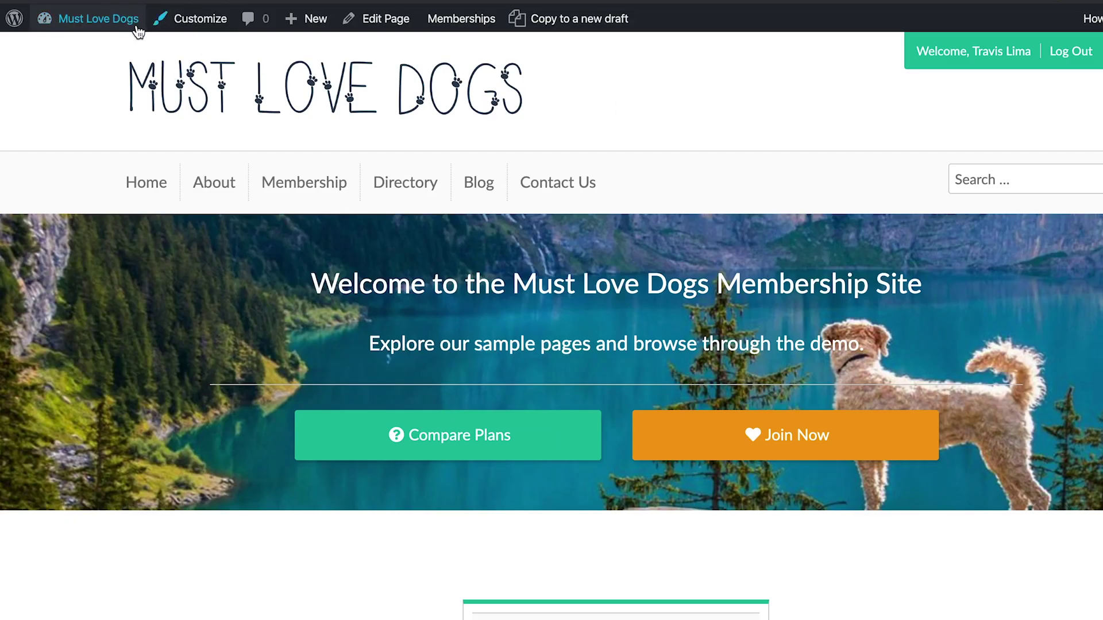
Step: From the Dashboard's Memberships > Add Ons, install and activate the Paid Memberships Pro WooCommerce Add On
{"action": "mouse_move", "coordinate": [127, 25]}
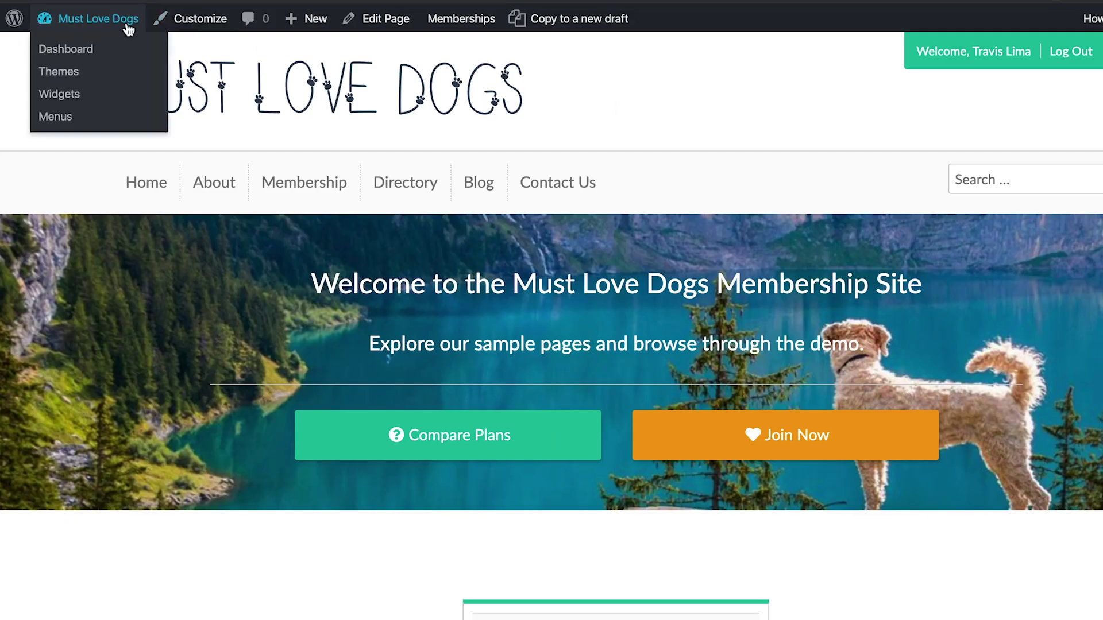
{"action": "left_click", "coordinate": [99, 50]}
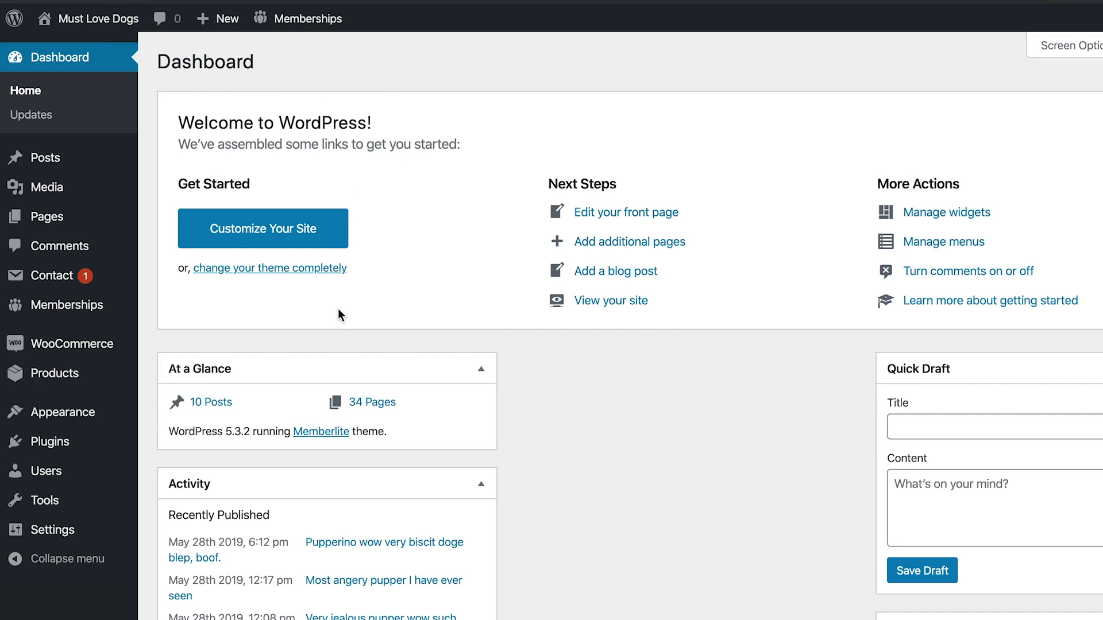
{"action": "mouse_move", "coordinate": [110, 311]}
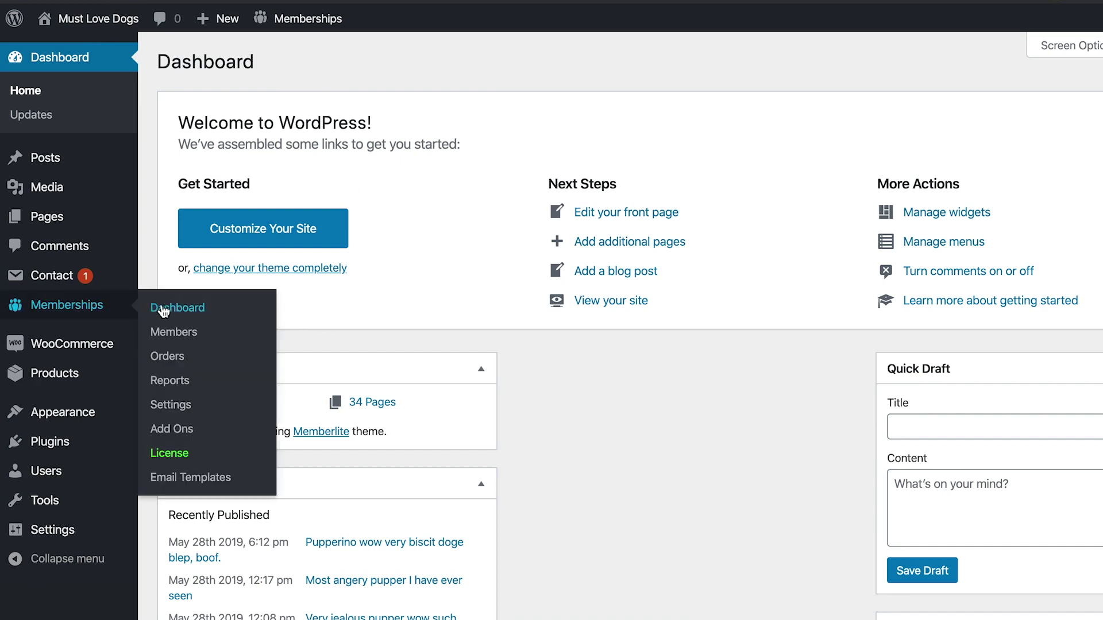
{"action": "left_click", "coordinate": [160, 431]}
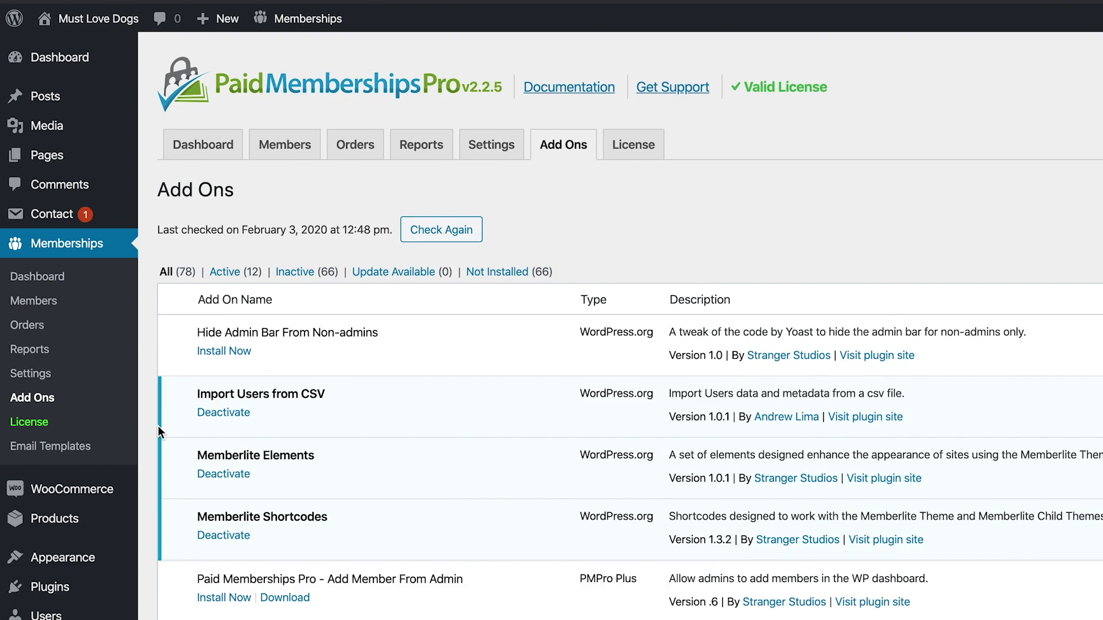
{"action": "scroll", "coordinate": [196, 432], "scroll_direction": "down", "scroll_amount": 15}
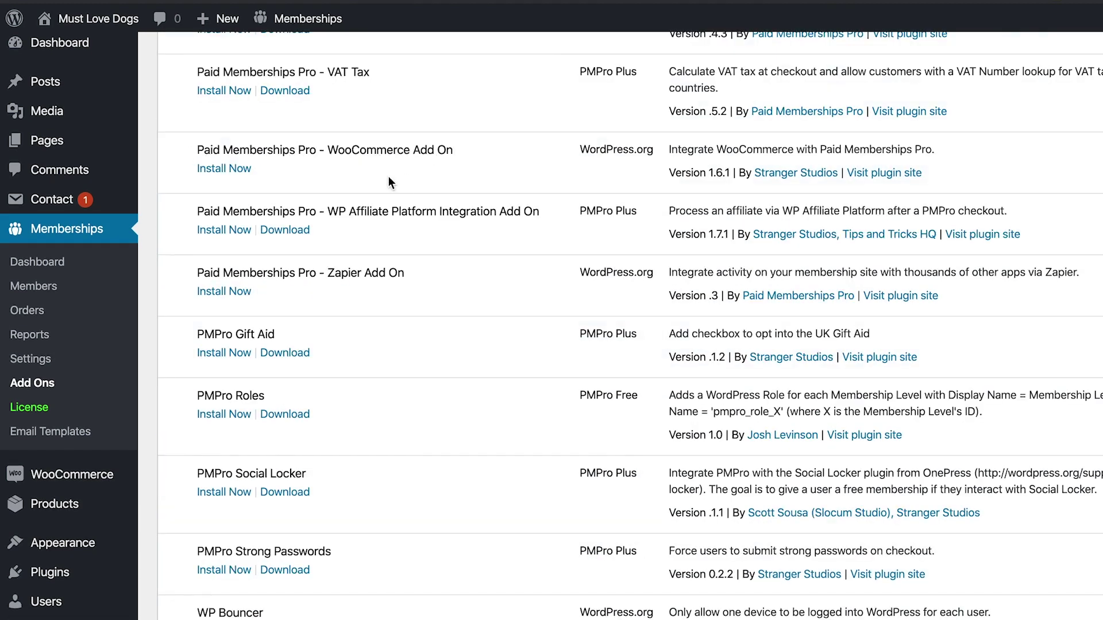
{"action": "left_click", "coordinate": [246, 170]}
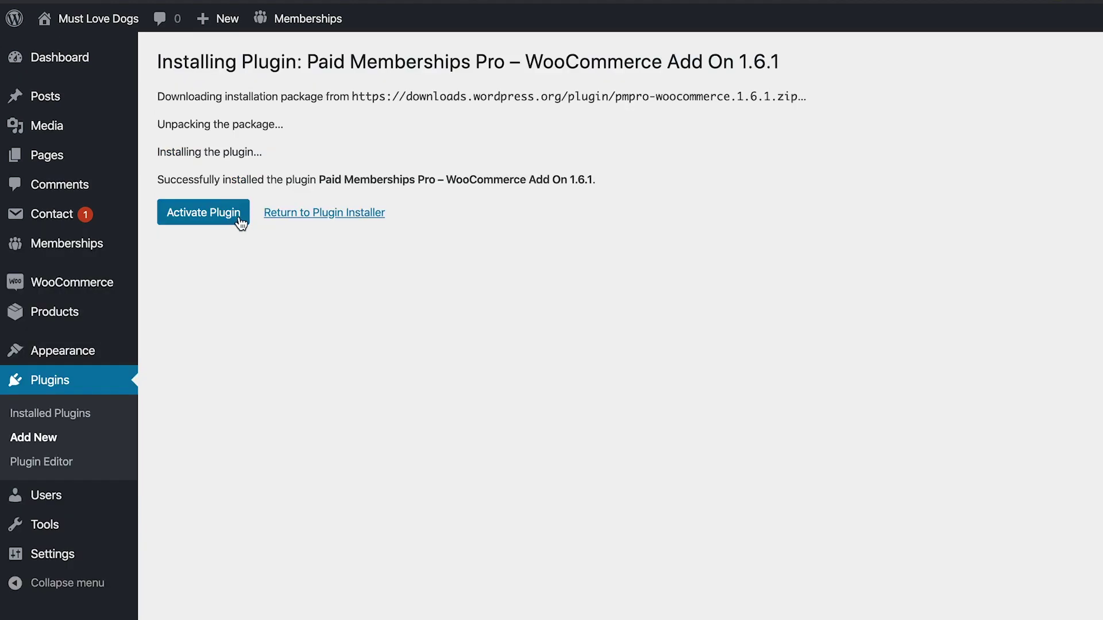
{"action": "left_click", "coordinate": [203, 212]}
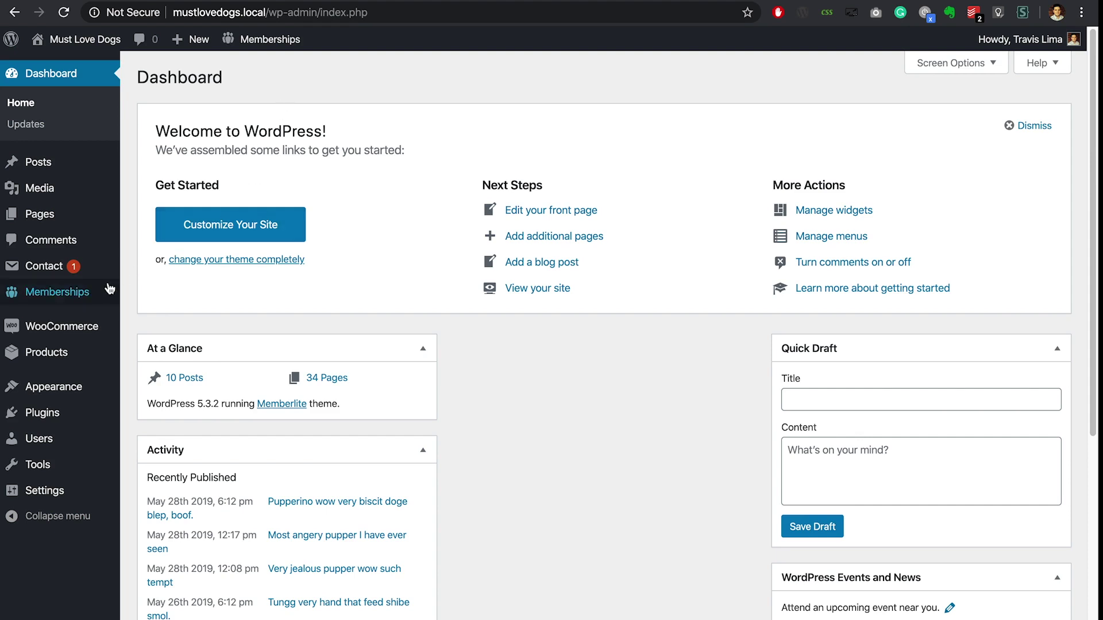
Step: Enter a 50% Membership Discount on the Enhanced membership level and save the level
{"action": "mouse_move", "coordinate": [83, 297]}
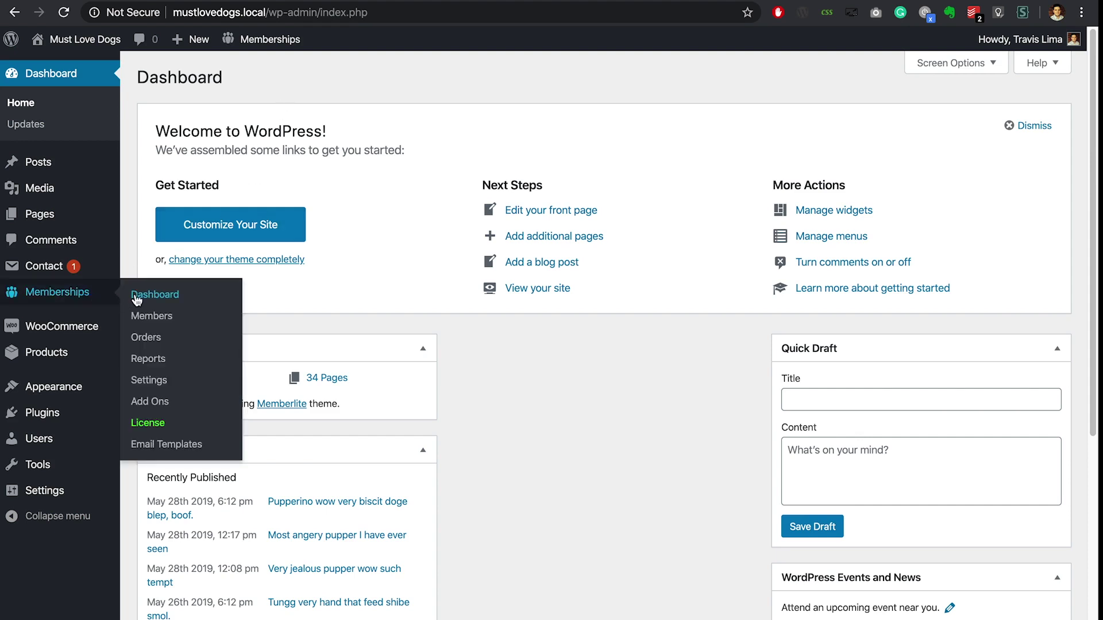
{"action": "left_click", "coordinate": [155, 381]}
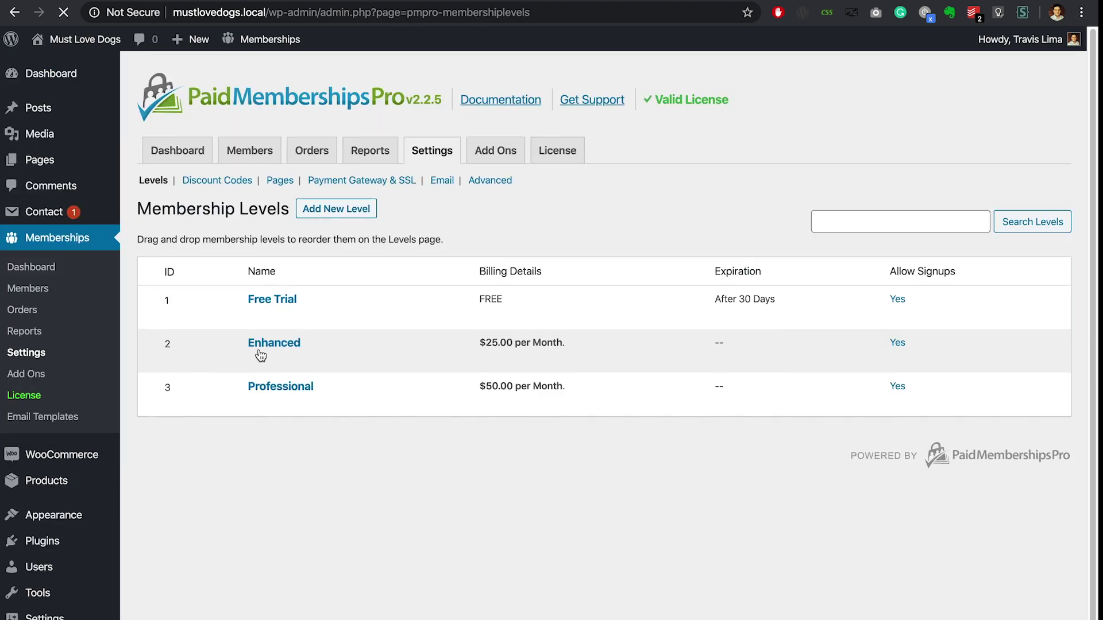
{"action": "left_click", "coordinate": [261, 360]}
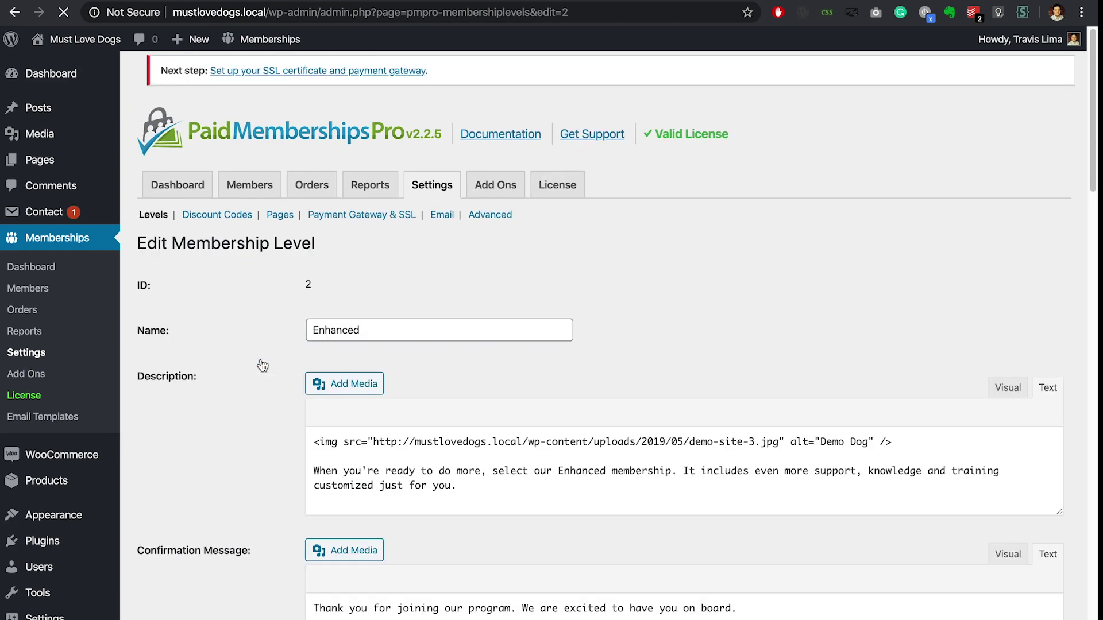
{"action": "scroll", "coordinate": [261, 362], "scroll_direction": "down", "scroll_amount": 5}
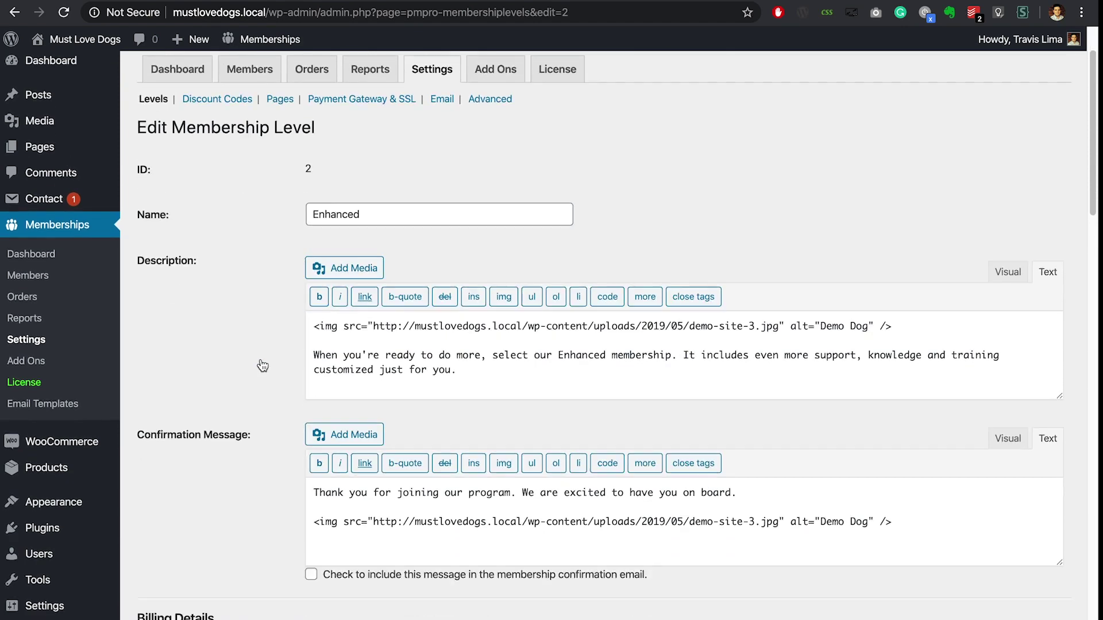
{"action": "scroll", "coordinate": [260, 360], "scroll_direction": "down", "scroll_amount": 9}
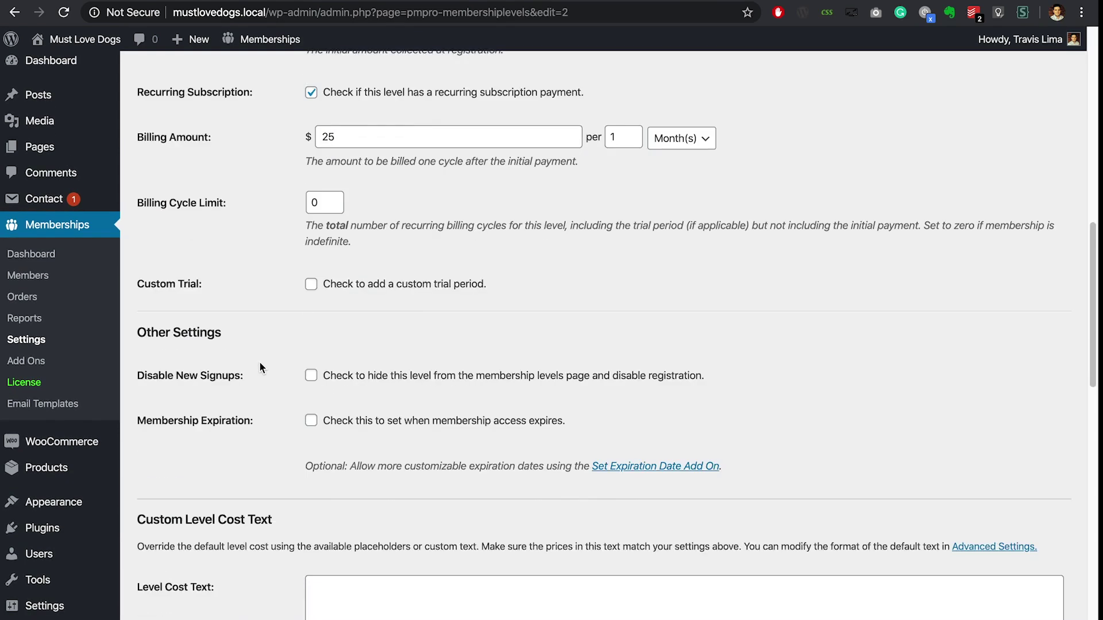
{"action": "scroll", "coordinate": [259, 360], "scroll_direction": "down", "scroll_amount": 14}
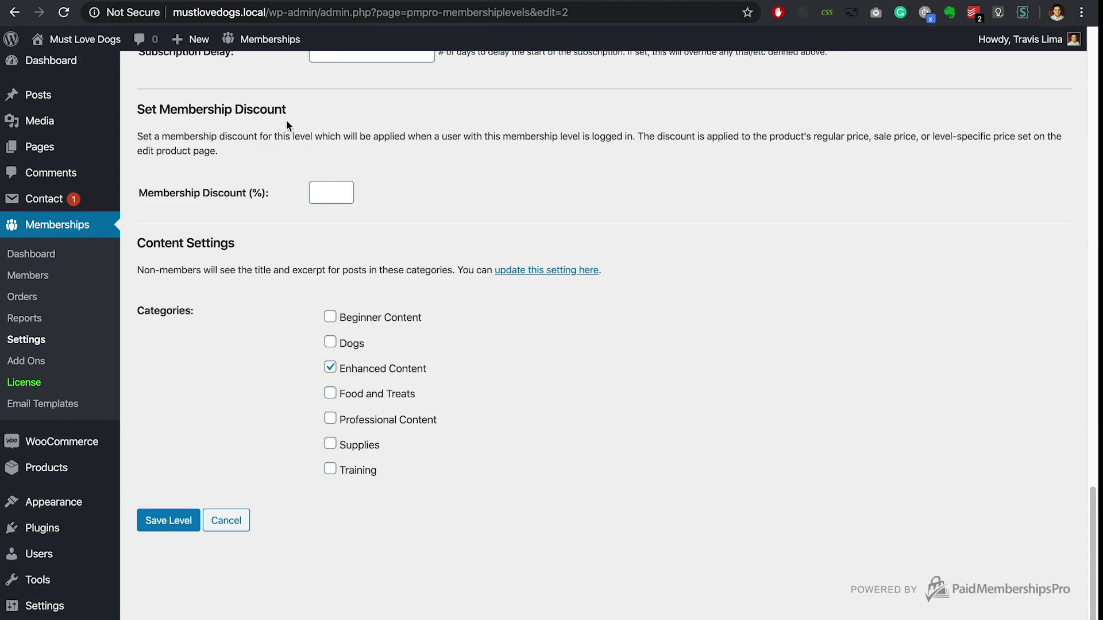
{"action": "left_click", "coordinate": [323, 193]}
{"action": "type", "text": "50"}
{"action": "left_click", "coordinate": [498, 192]}
{"action": "left_click", "coordinate": [194, 521]}
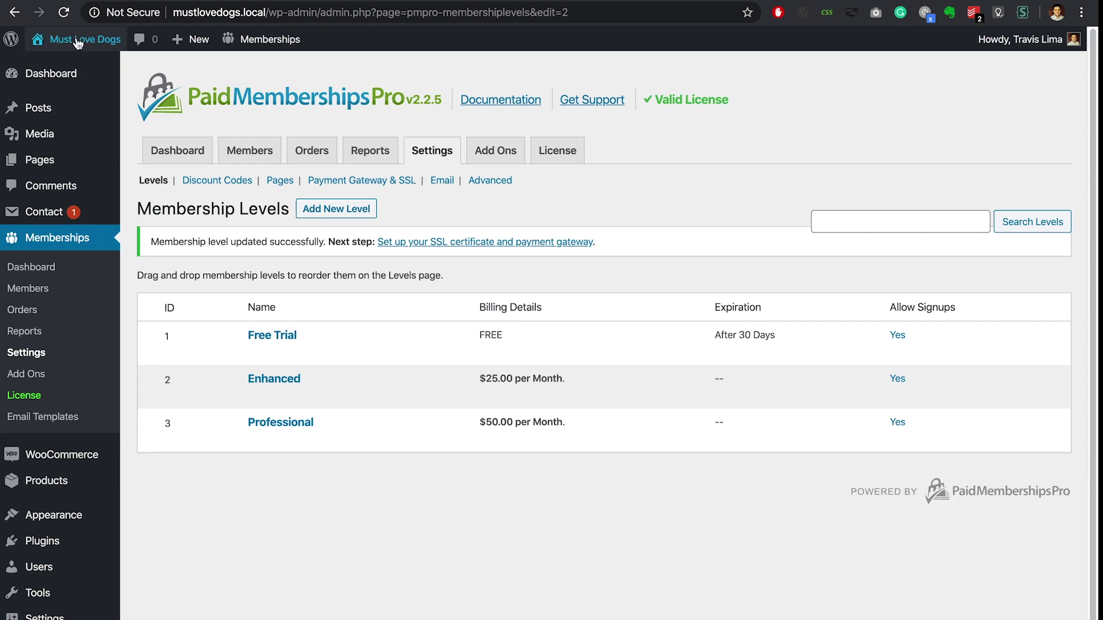
Step: Visit the store's Shop page and scroll through the listed product prices
{"action": "mouse_move", "coordinate": [77, 43]}
{"action": "left_click", "coordinate": [58, 87]}
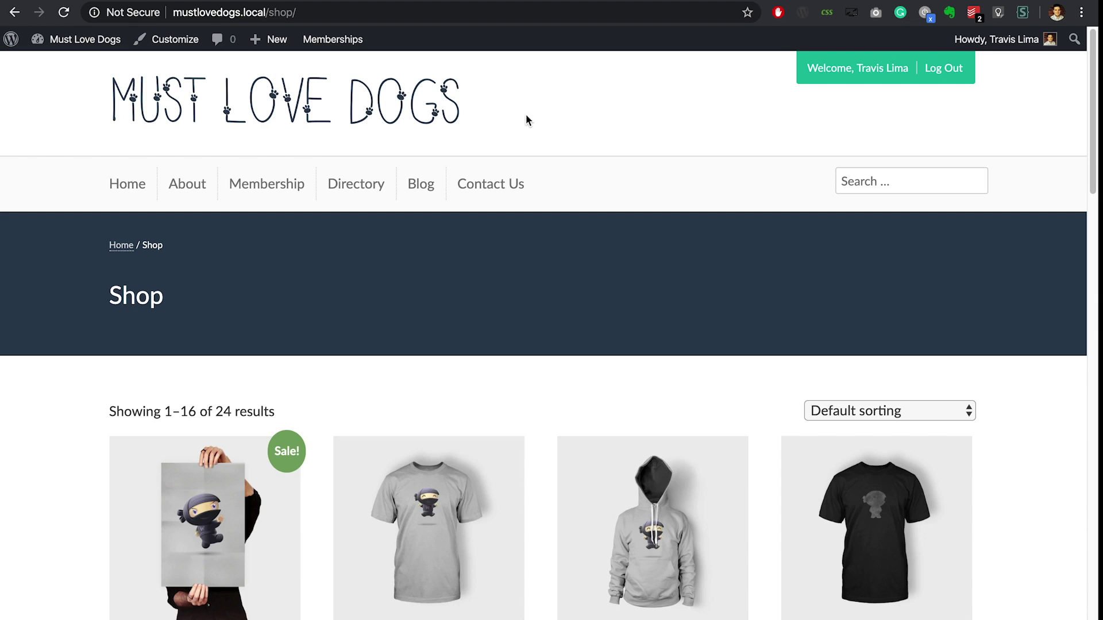
{"action": "scroll", "coordinate": [526, 113], "scroll_direction": "down", "scroll_amount": 3}
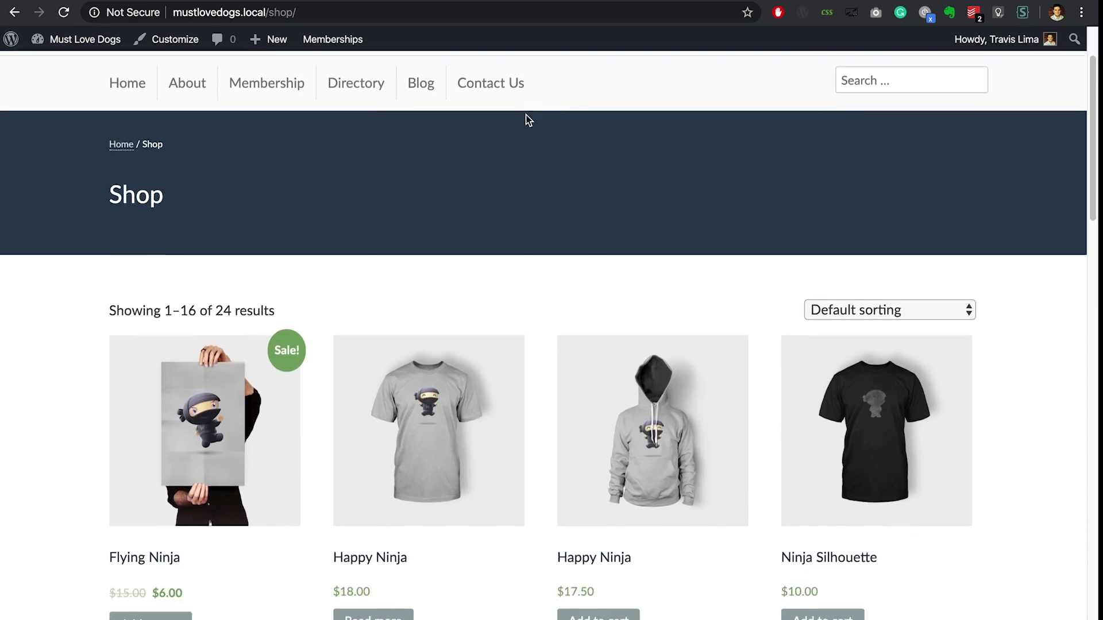
{"action": "scroll", "coordinate": [526, 118], "scroll_direction": "down", "scroll_amount": 3}
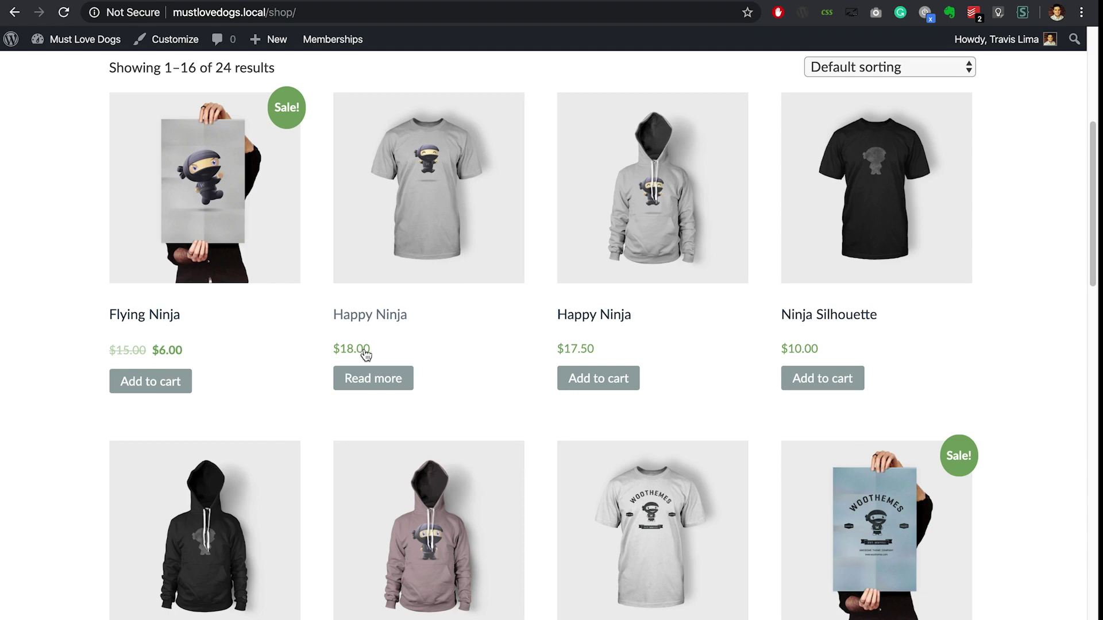
{"action": "scroll", "coordinate": [683, 351], "scroll_direction": "up", "scroll_amount": 5}
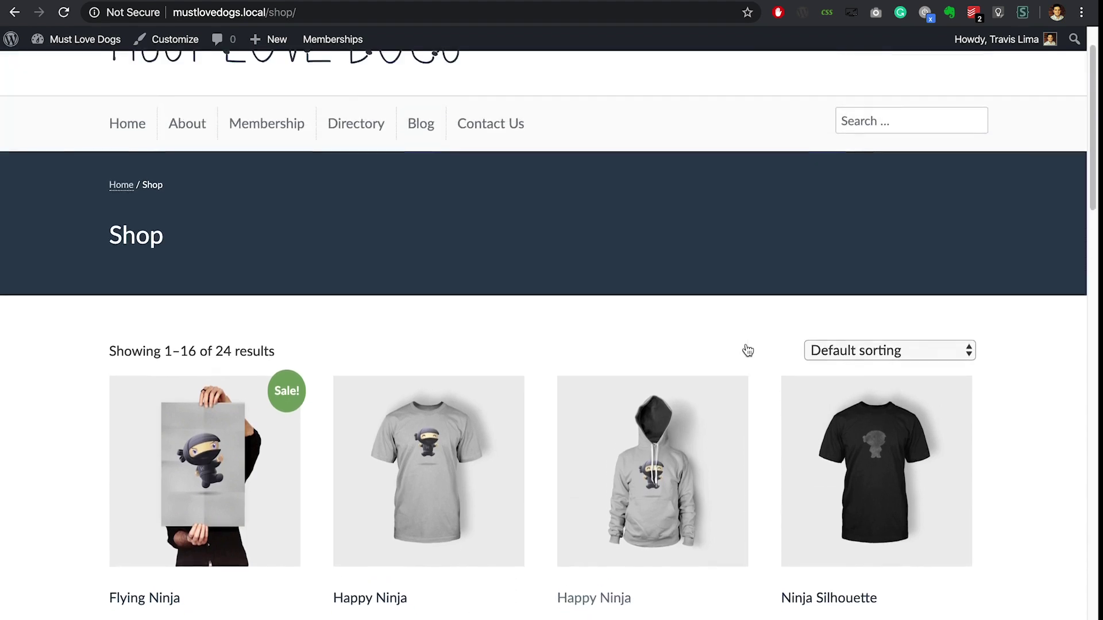
{"action": "scroll", "coordinate": [745, 349], "scroll_direction": "up", "scroll_amount": 1}
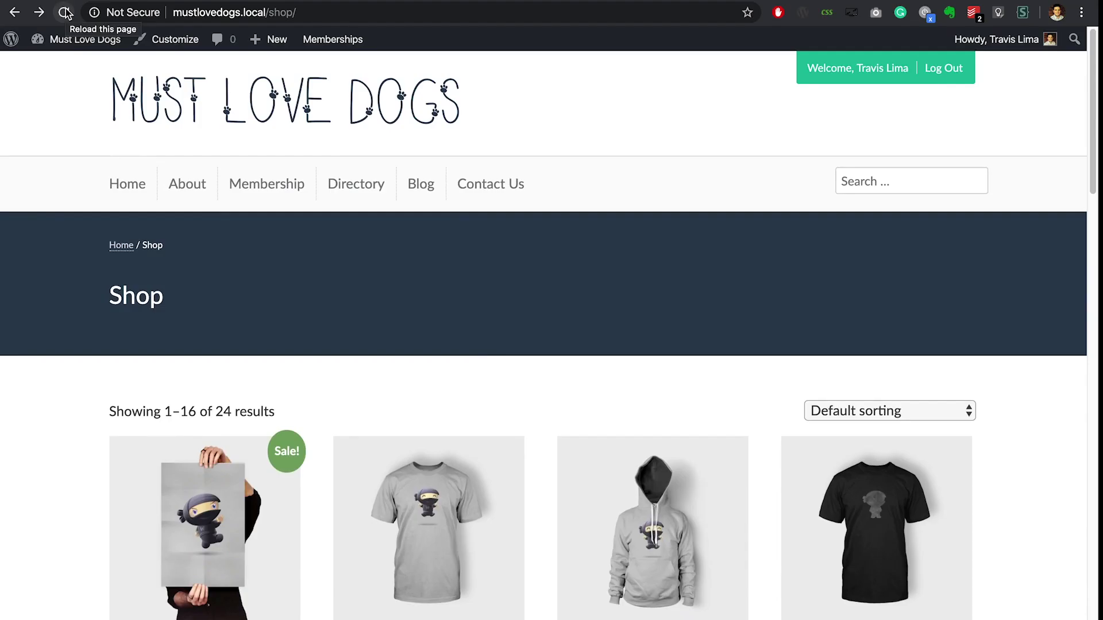
{"action": "scroll", "coordinate": [64, 115], "scroll_direction": "down", "scroll_amount": 3}
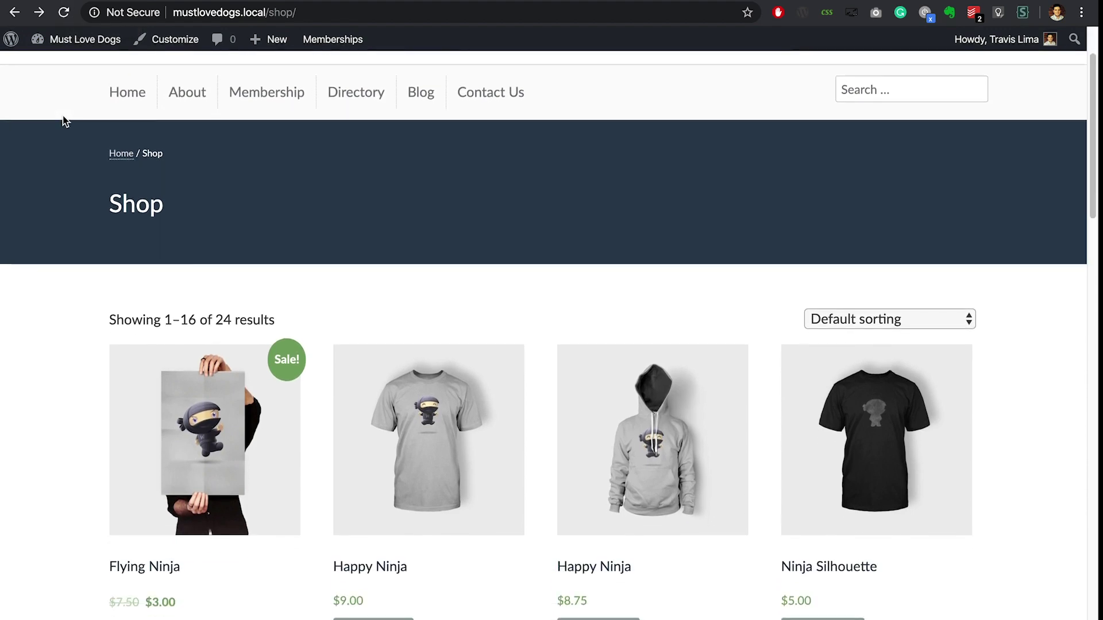
{"action": "scroll", "coordinate": [63, 116], "scroll_direction": "down", "scroll_amount": 3}
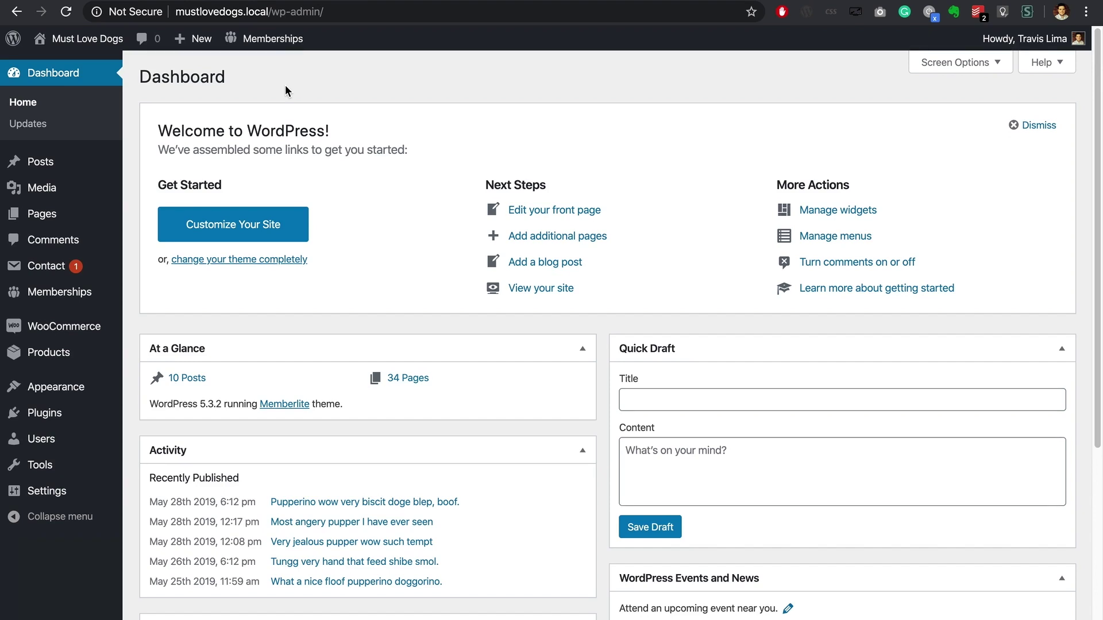
Step: Open Patient Ninja from All Products and scroll down to its Product data box
{"action": "mouse_move", "coordinate": [60, 367]}
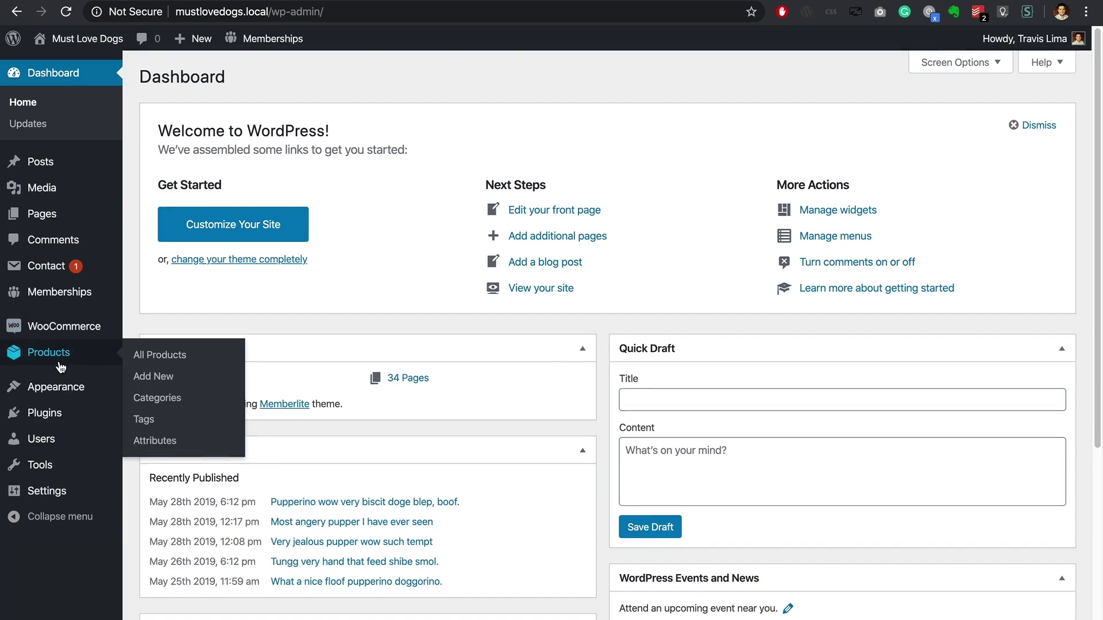
{"action": "left_click", "coordinate": [139, 356]}
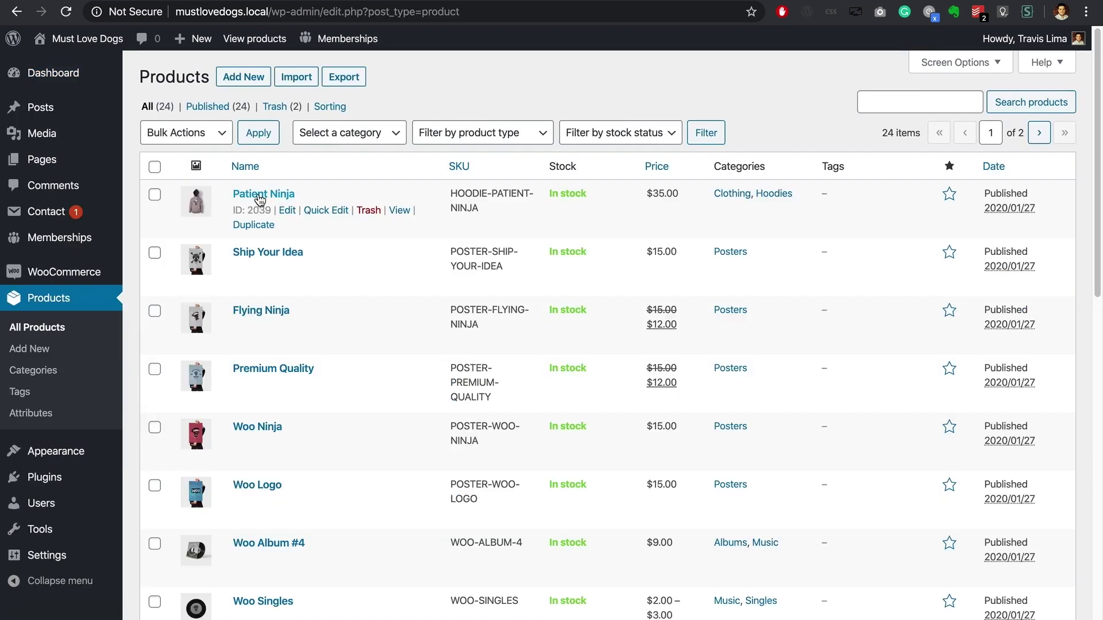
{"action": "left_click", "coordinate": [288, 210]}
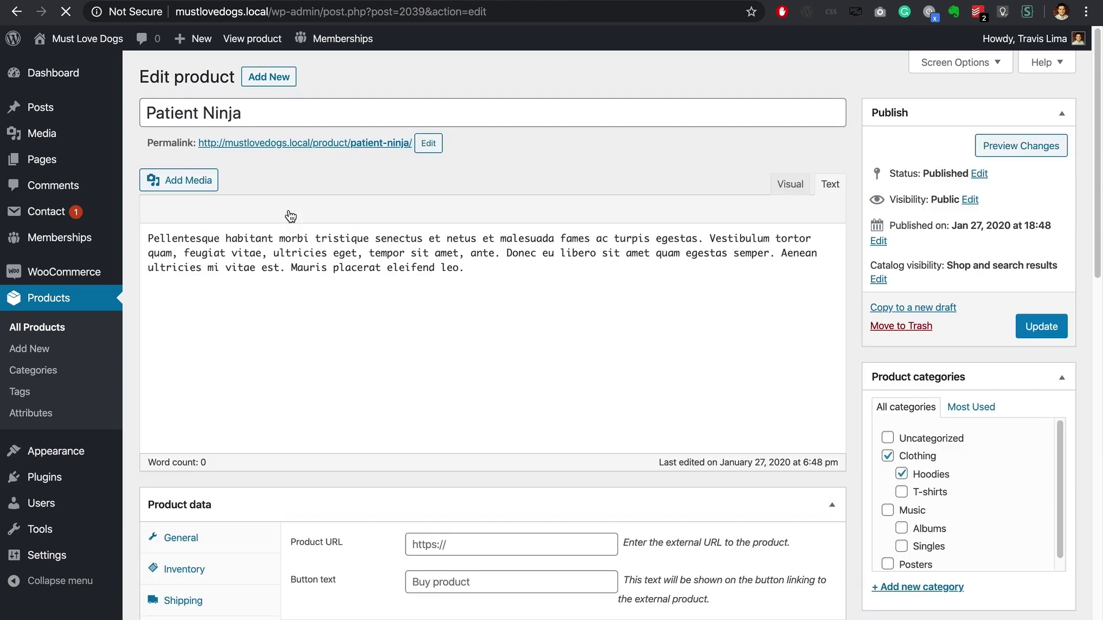
{"action": "scroll", "coordinate": [290, 239], "scroll_direction": "down", "scroll_amount": 1}
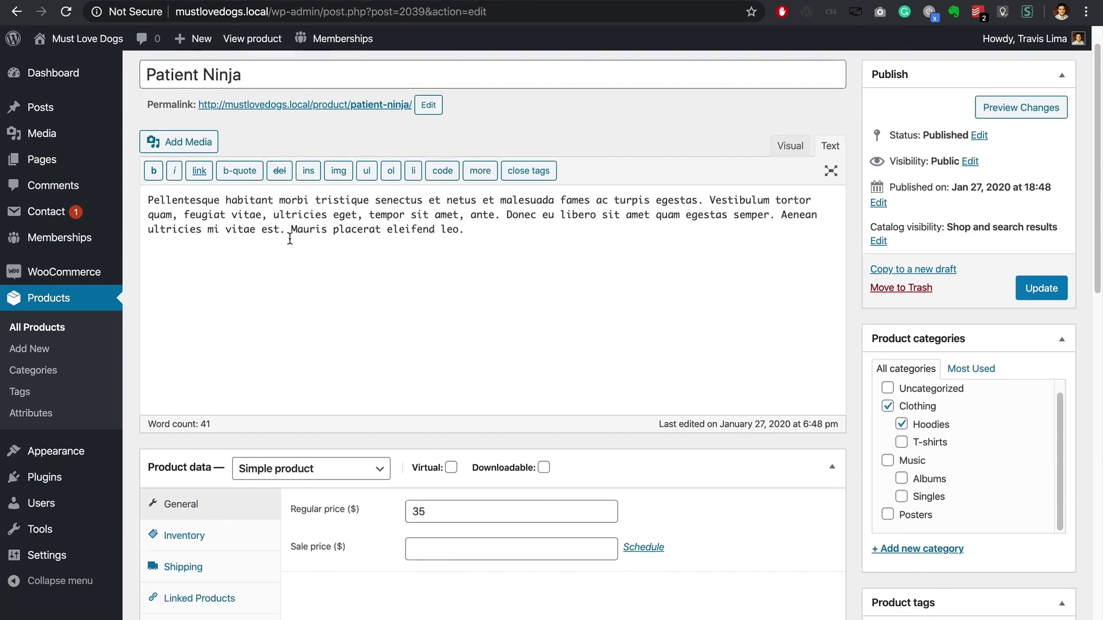
{"action": "scroll", "coordinate": [290, 240], "scroll_direction": "down", "scroll_amount": 5}
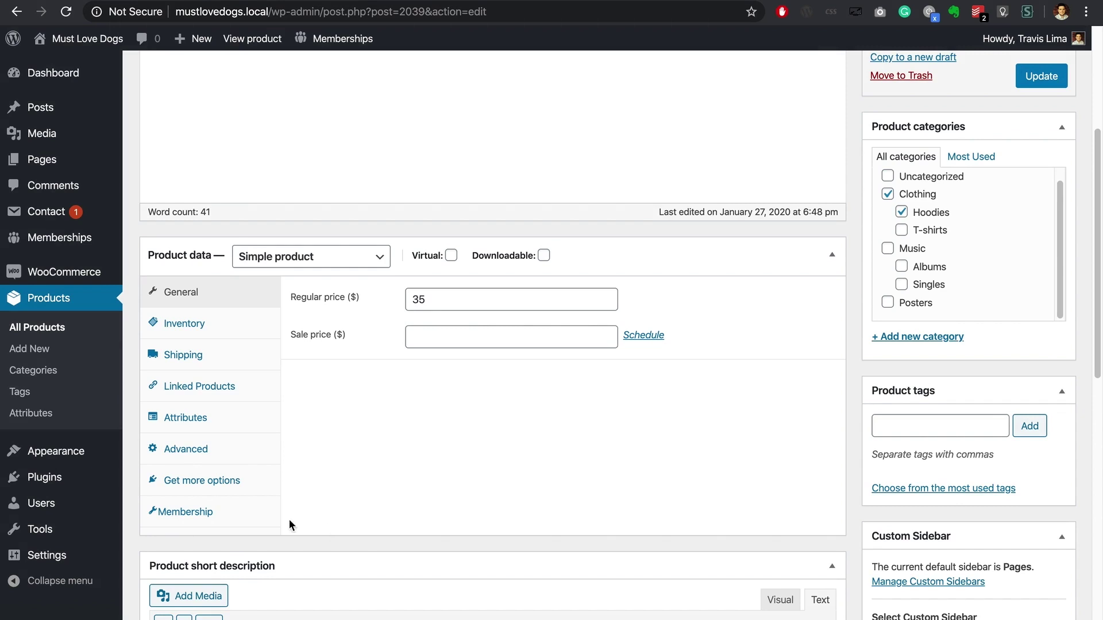
Step: On the Membership tab, enter prices Free Trial 20, Enhanced 10 and Professional 5
{"action": "left_click", "coordinate": [256, 517]}
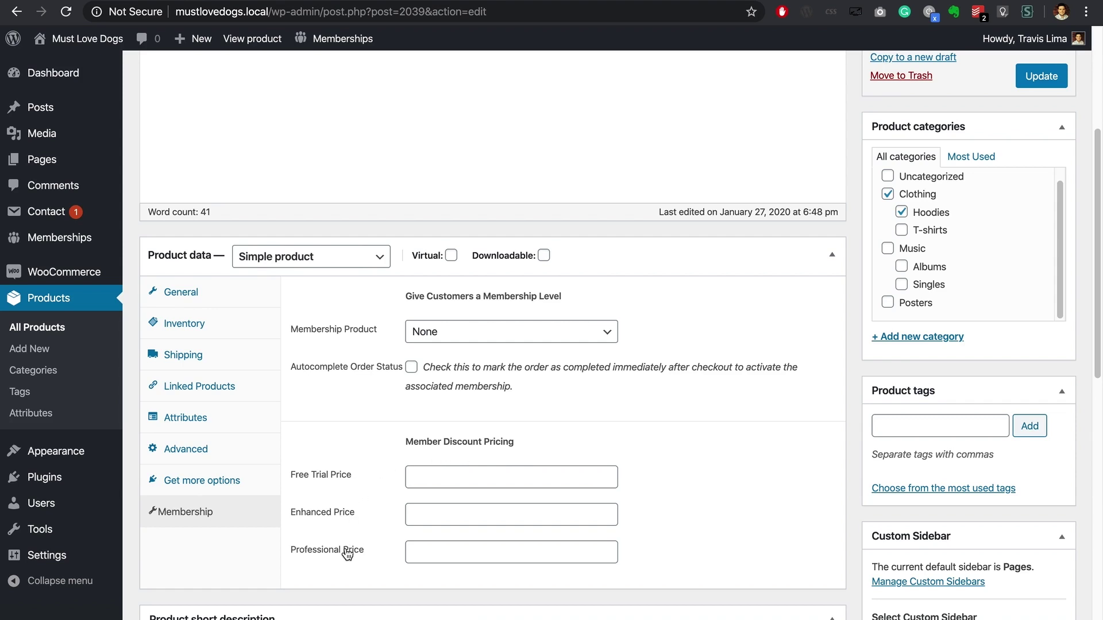
{"action": "left_click", "coordinate": [418, 477]}
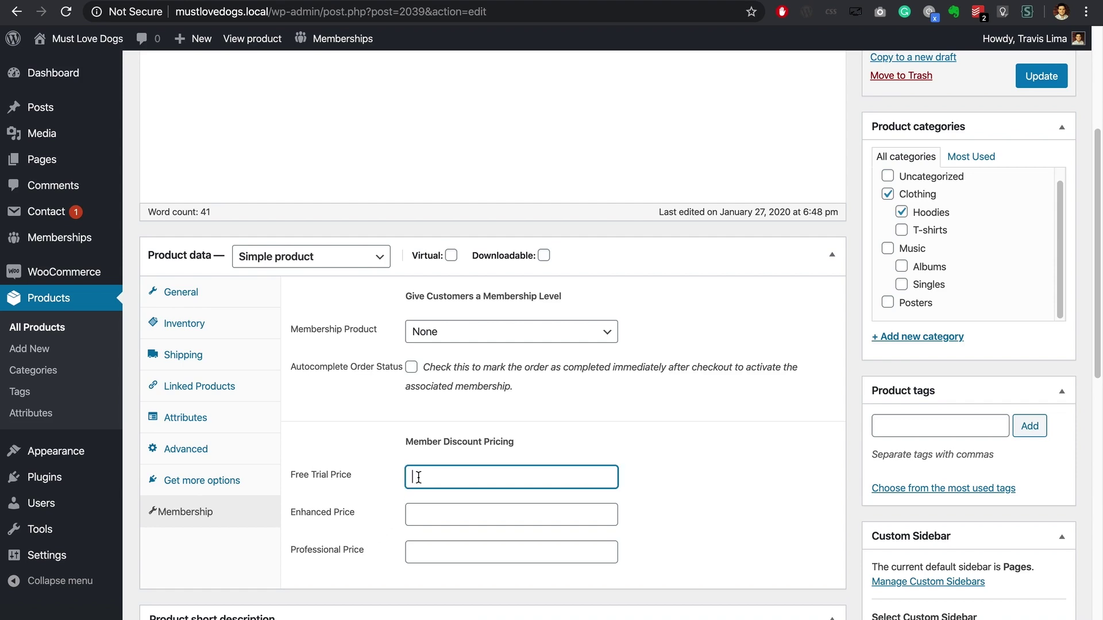
{"action": "type", "text": "20"}
{"action": "left_click", "coordinate": [415, 513]}
{"action": "type", "text": "10"}
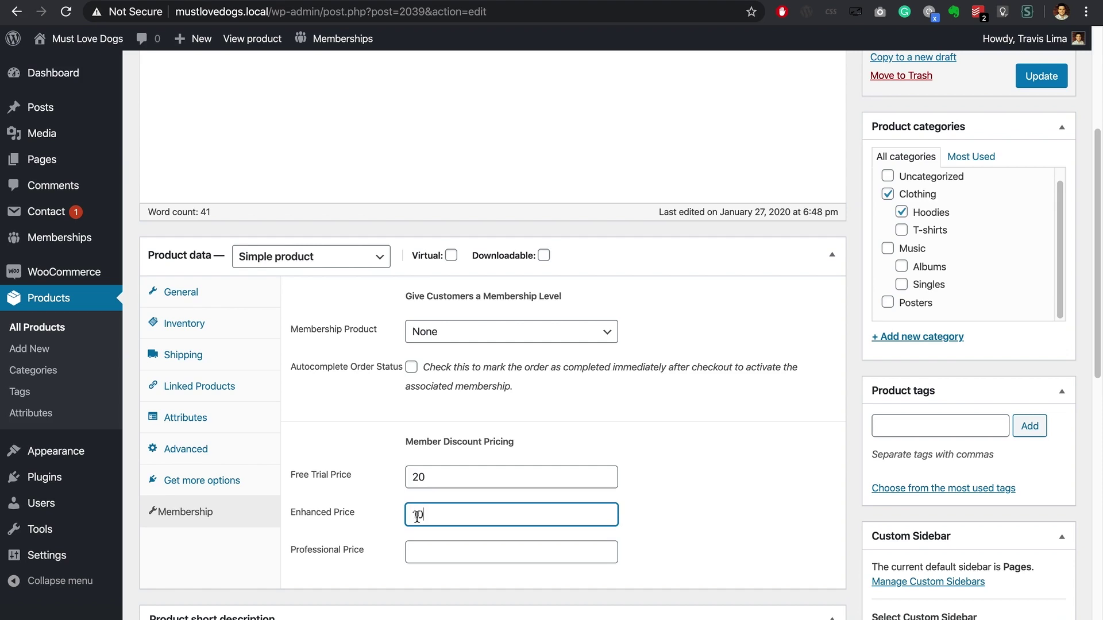
{"action": "left_click", "coordinate": [419, 549]}
{"action": "type", "text": "5"}
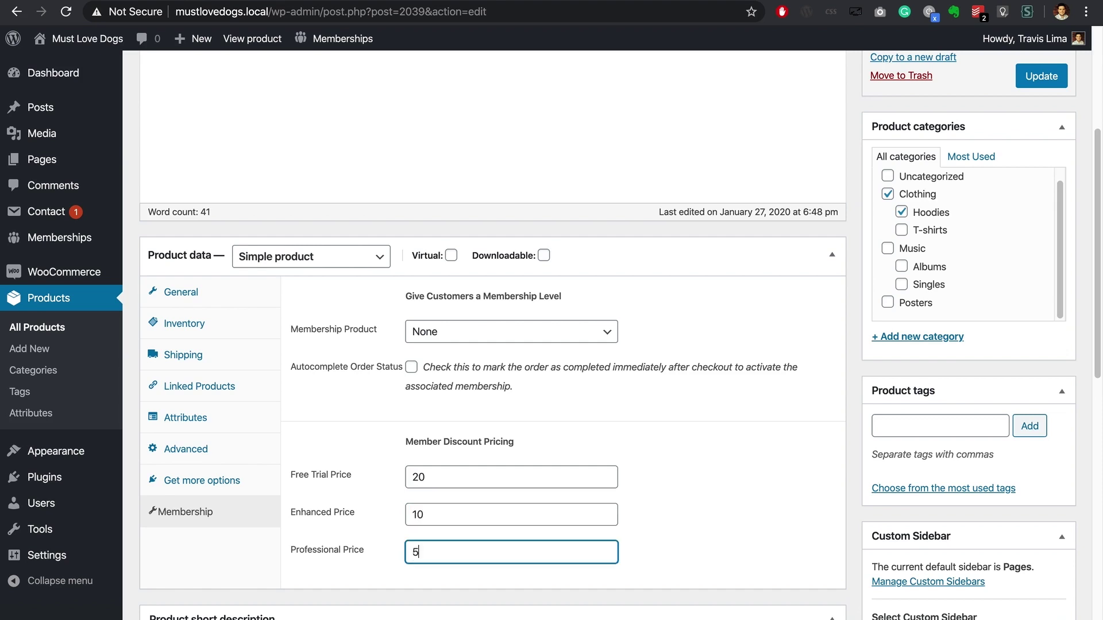
{"action": "left_click", "coordinate": [687, 549]}
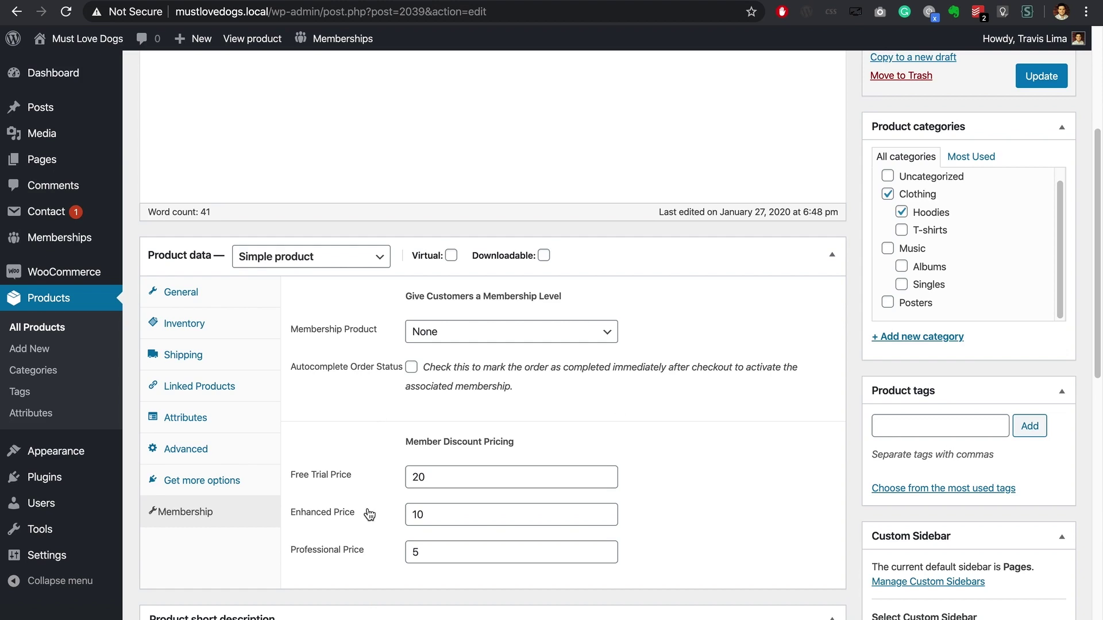
Step: Update Patient Ninja and view its product page showing the $10.00 member price
{"action": "left_click", "coordinate": [196, 298]}
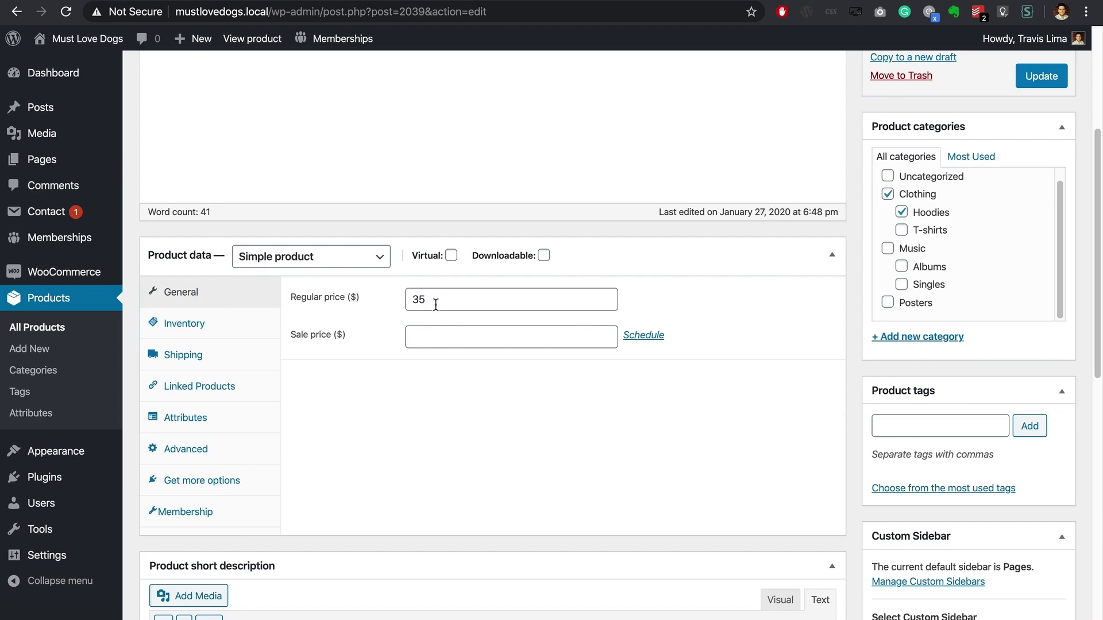
{"action": "left_click", "coordinate": [1041, 81]}
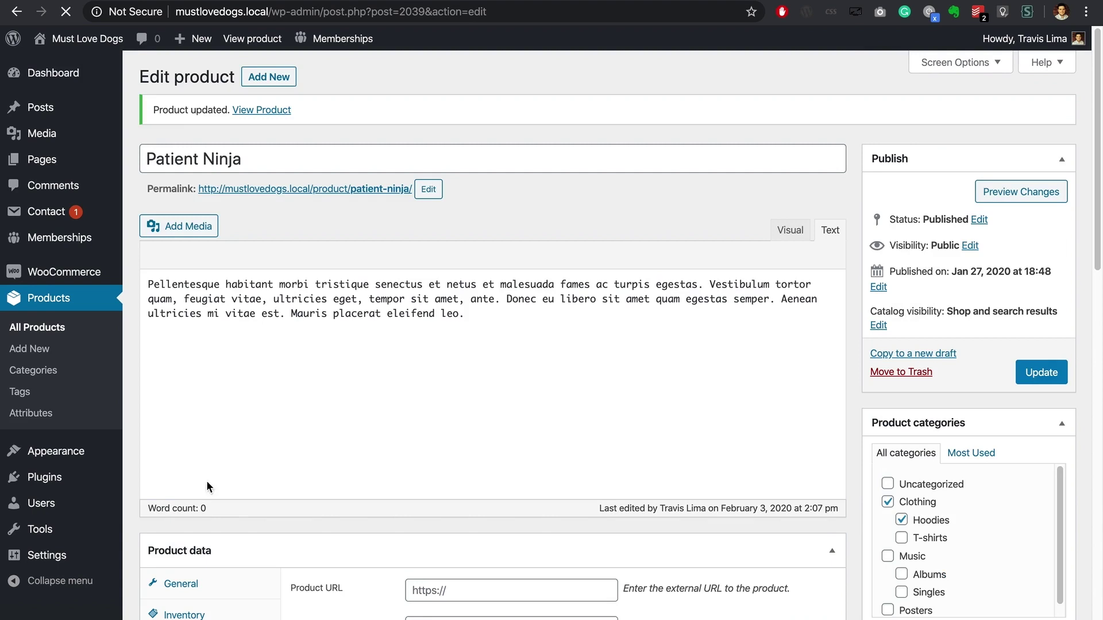
{"action": "left_click", "coordinate": [277, 111]}
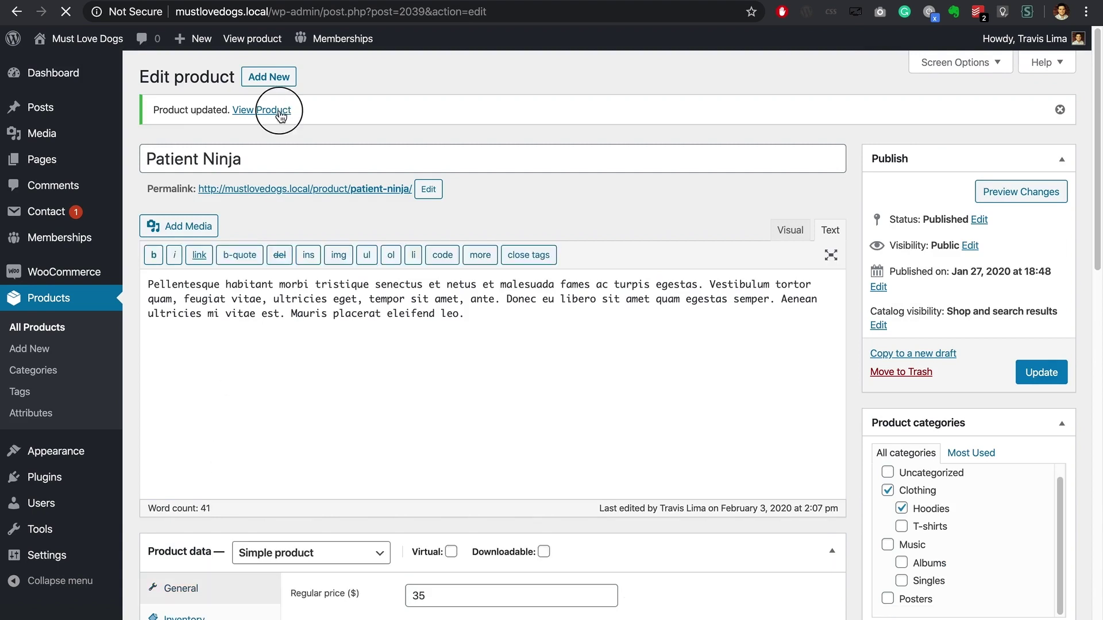
{"action": "scroll", "coordinate": [94, 70], "scroll_direction": "down", "scroll_amount": 5}
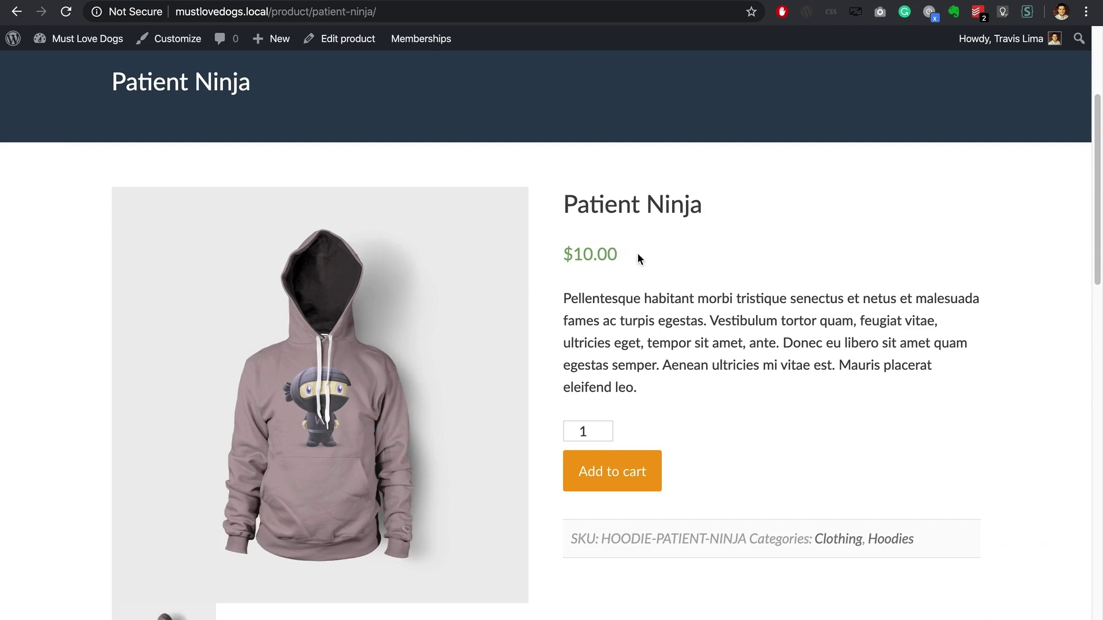
Step: Change your own profile's membership level to Professional and update the profile
{"action": "scroll", "coordinate": [638, 259], "scroll_direction": "up", "scroll_amount": 1}
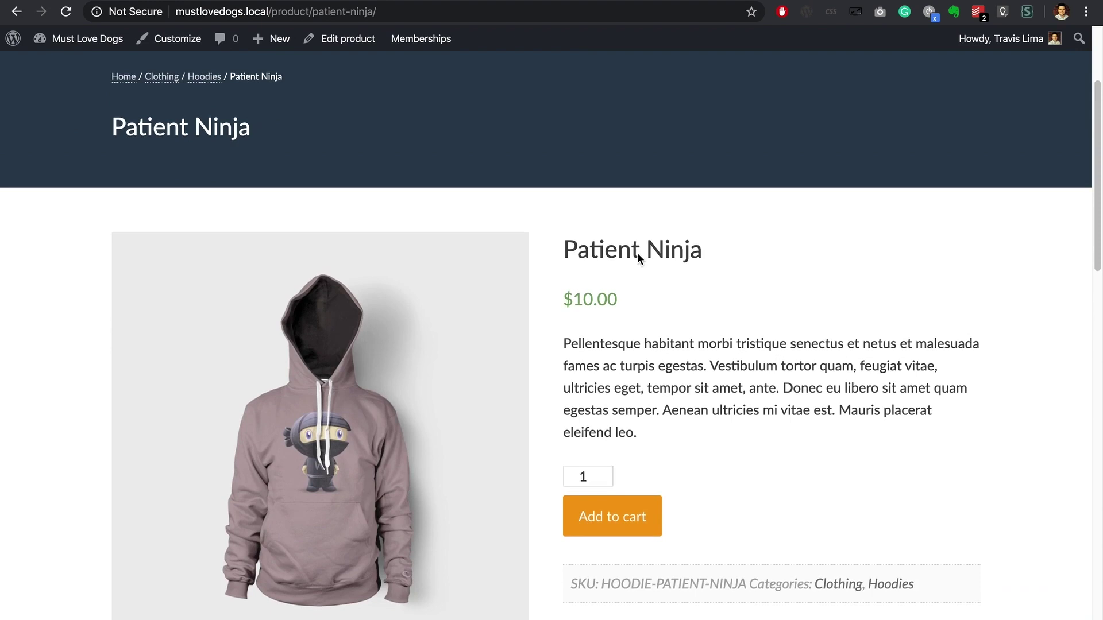
{"action": "scroll", "coordinate": [638, 256], "scroll_direction": "up", "scroll_amount": 3}
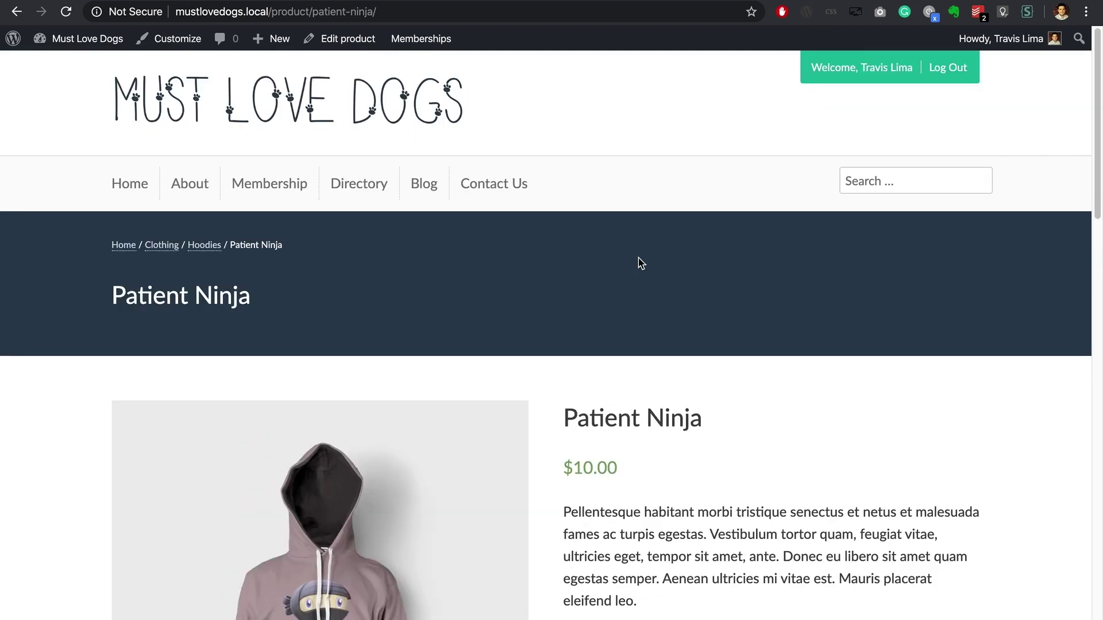
{"action": "mouse_move", "coordinate": [1017, 46]}
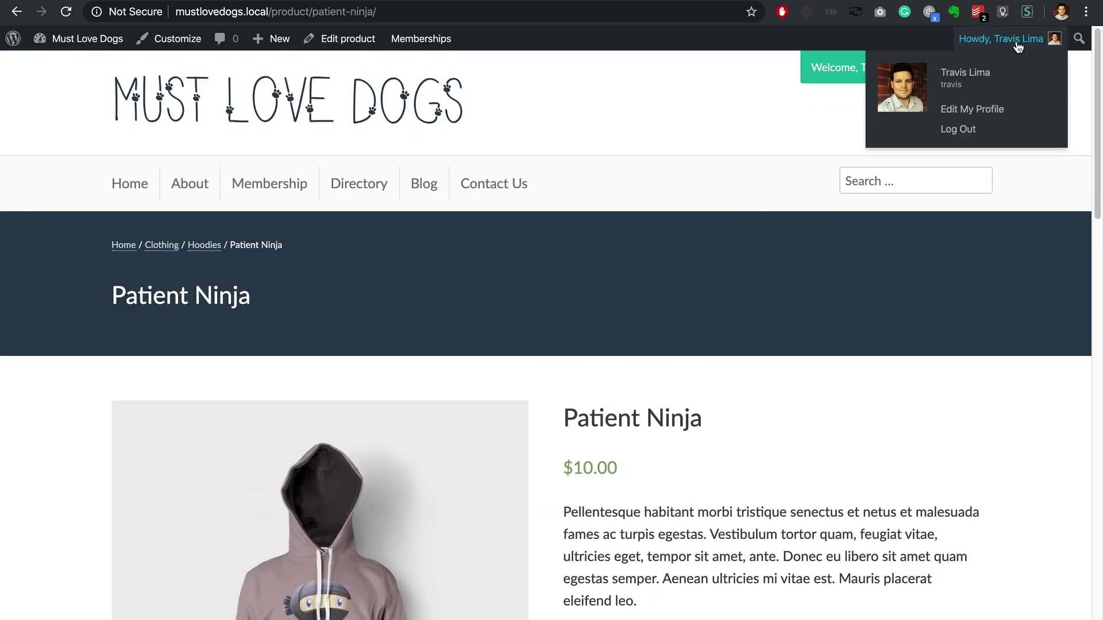
{"action": "left_click", "coordinate": [976, 109]}
{"action": "scroll", "coordinate": [592, 141], "scroll_direction": "down", "scroll_amount": 15}
{"action": "left_click", "coordinate": [350, 301]}
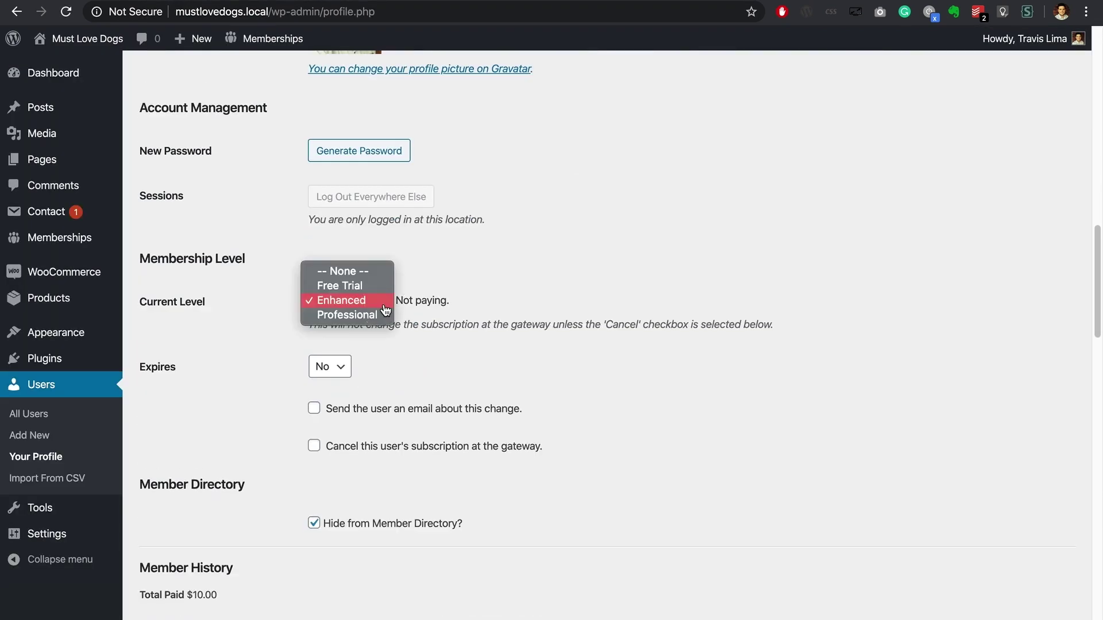
{"action": "left_click", "coordinate": [345, 316]}
{"action": "scroll", "coordinate": [522, 281], "scroll_direction": "down", "scroll_amount": 15}
{"action": "left_click", "coordinate": [179, 574]}
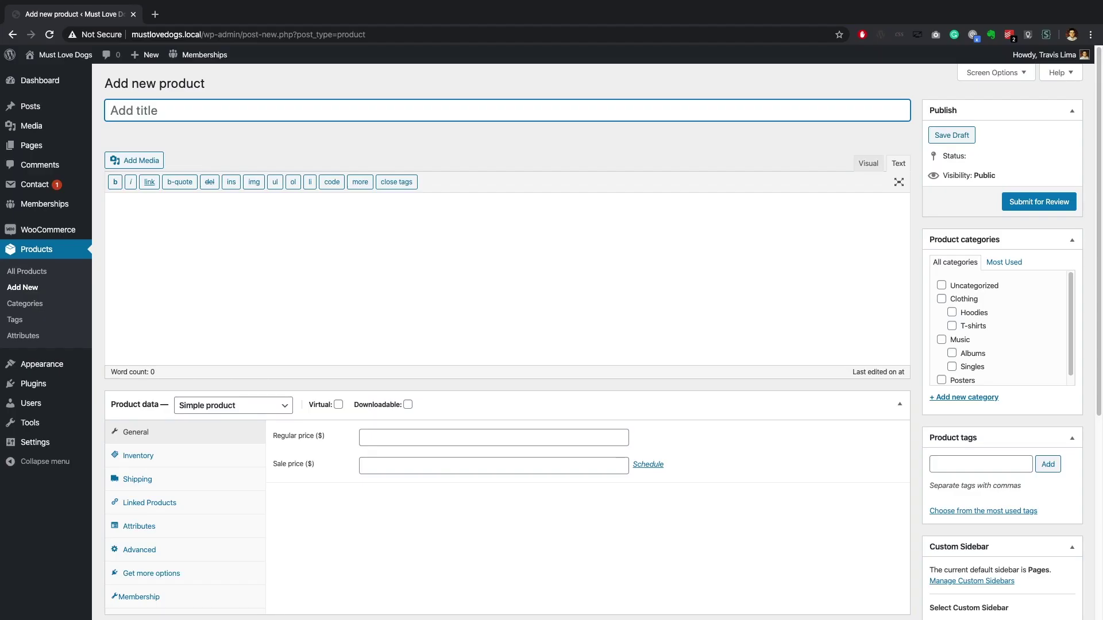
Step: Enter the title 'Enhanced Membership Product', a one-line description and regular price 100
{"action": "type", "text": "Enhanced Membership Product"}
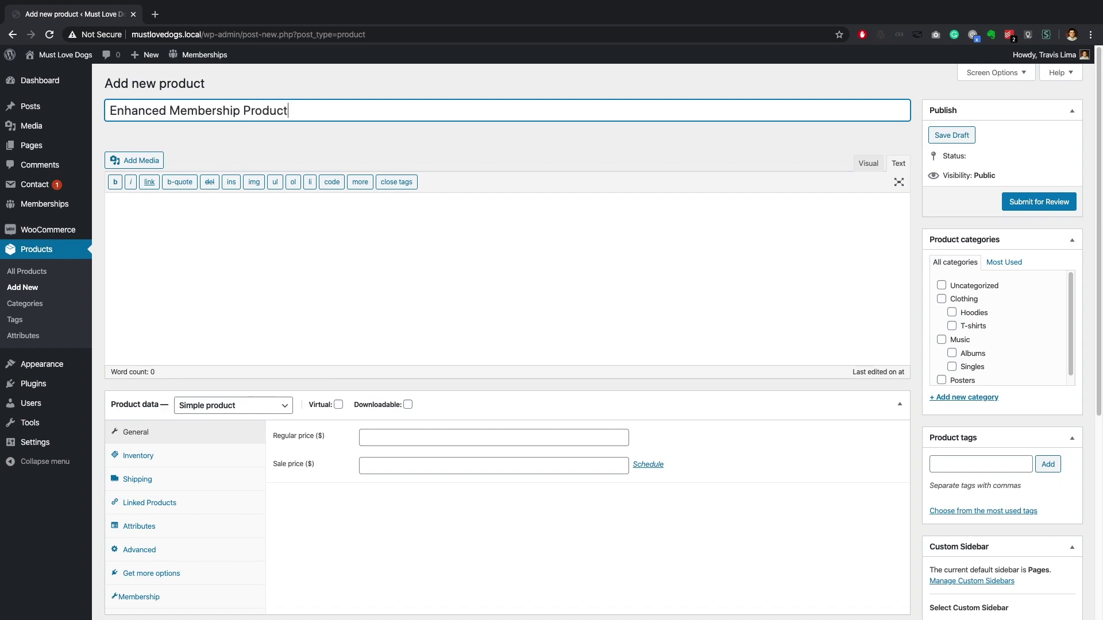
{"action": "left_click", "coordinate": [207, 224]}
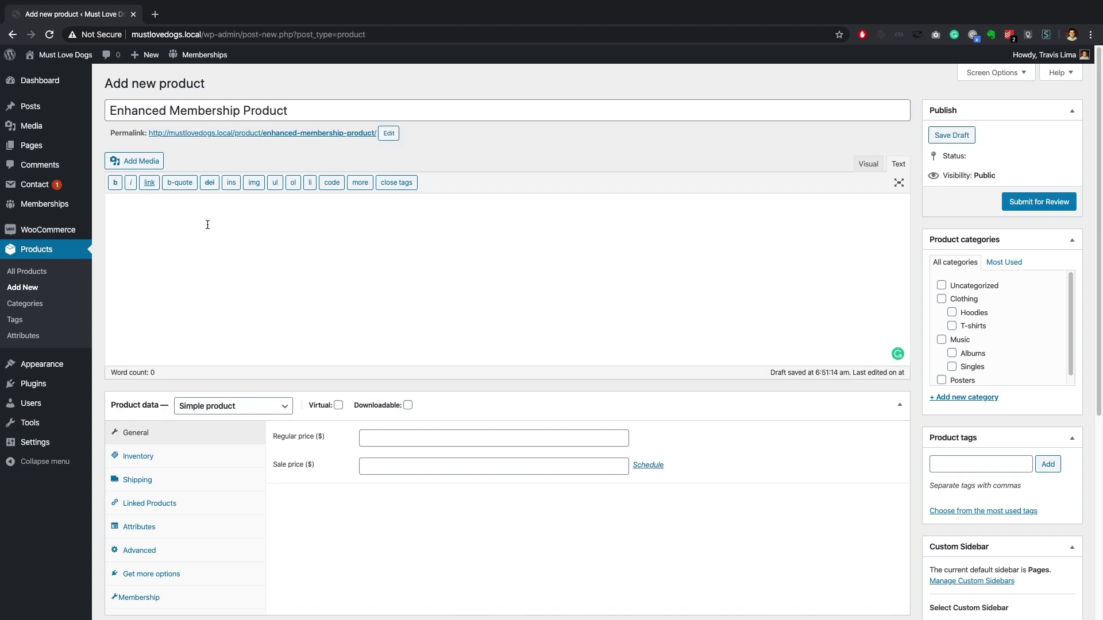
{"action": "type", "text": "This is a membership level in the "}
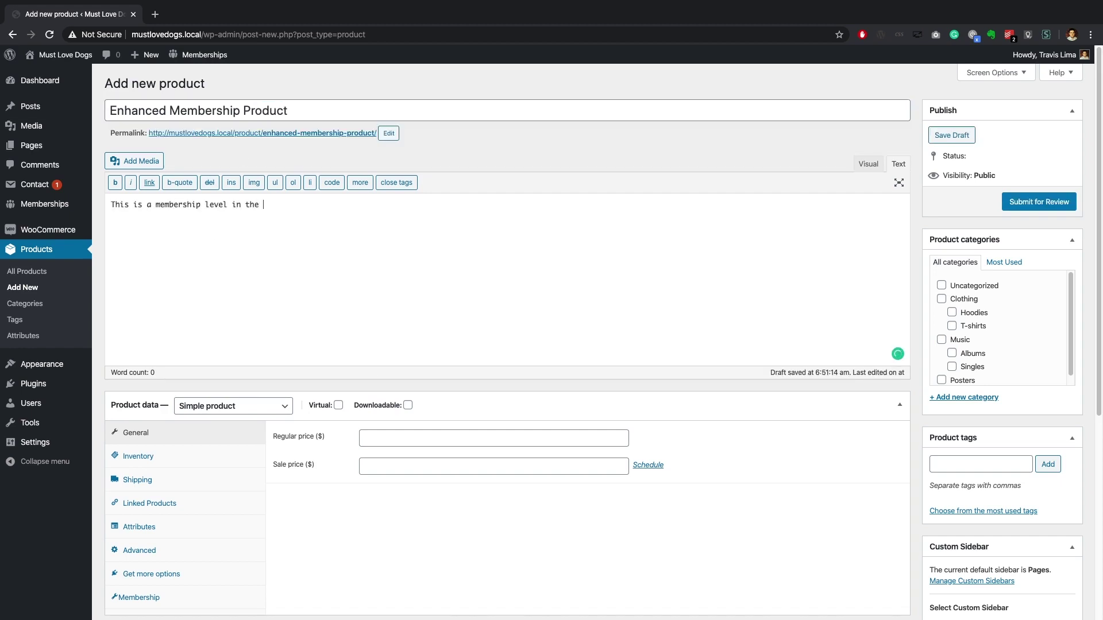
{"action": "type", "text": "form of a WooCommerce Prodcut!"}
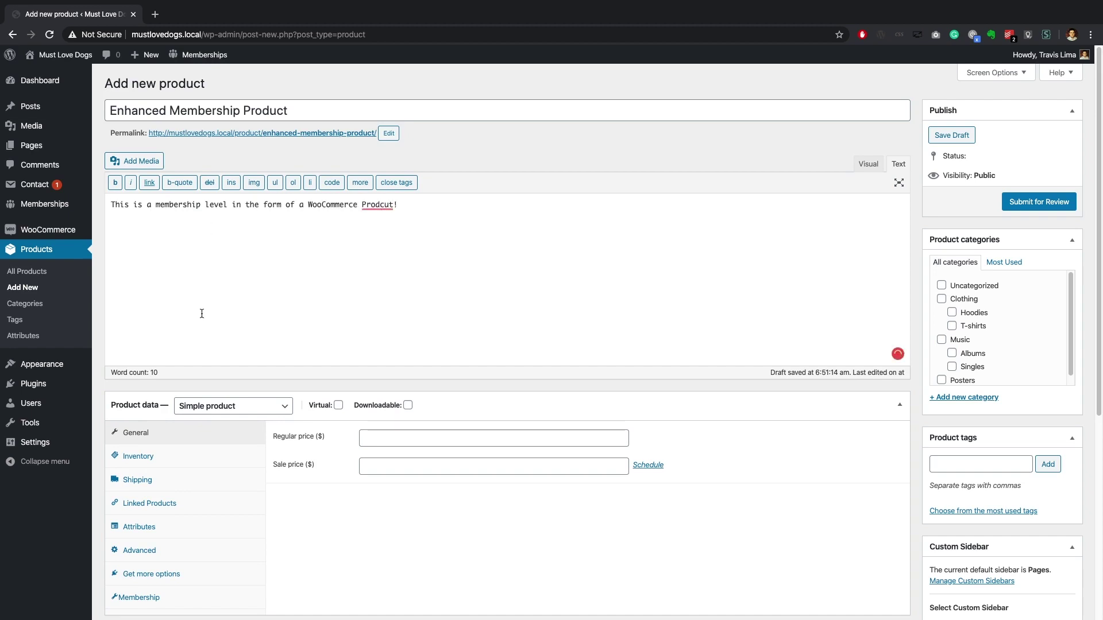
{"action": "left_click", "coordinate": [381, 438]}
{"action": "type", "text": "100"}
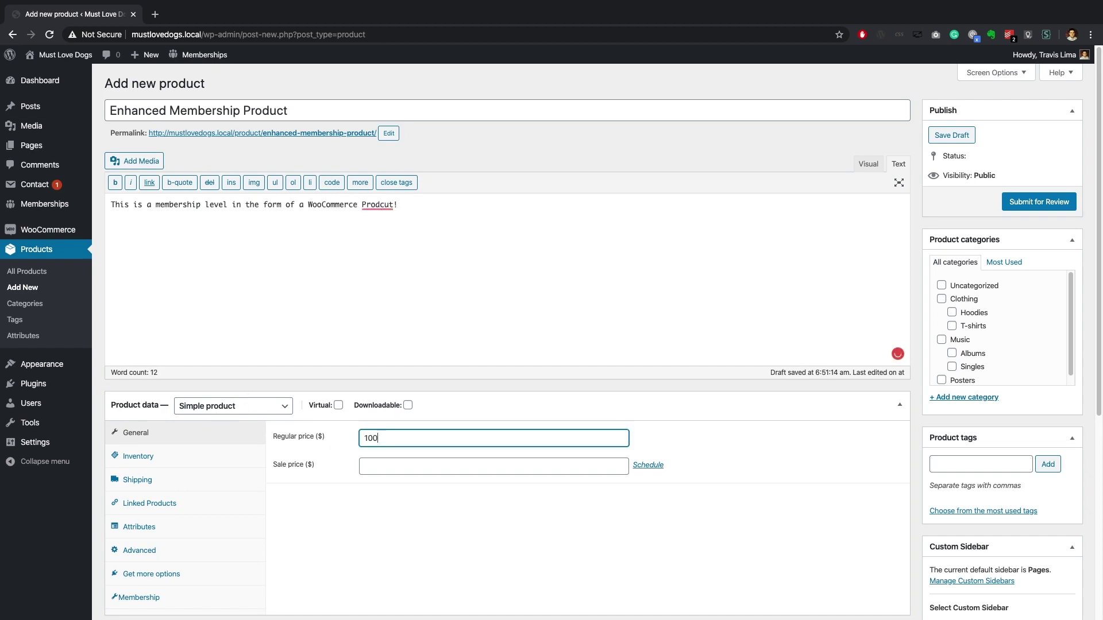
{"action": "left_click", "coordinate": [310, 527]}
{"action": "scroll", "coordinate": [969, 307], "scroll_direction": "down", "scroll_amount": 1}
{"action": "scroll", "coordinate": [969, 307], "scroll_direction": "down", "scroll_amount": 3}
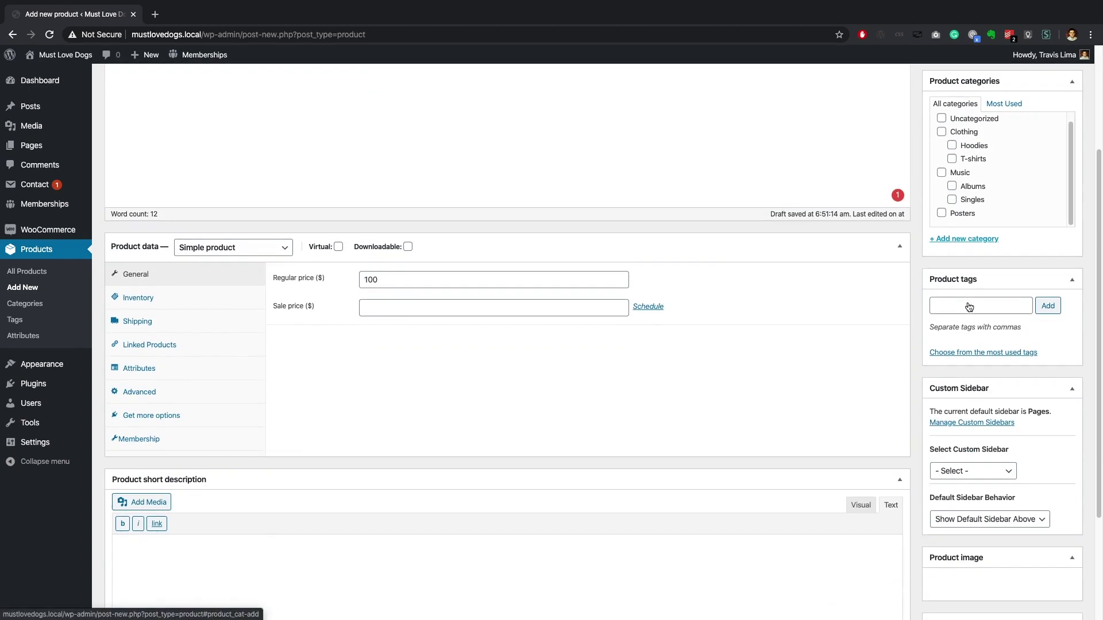
Step: Tag the product 'membership' and set the silhouette photo as its product image
{"action": "left_click", "coordinate": [971, 305]}
{"action": "type", "text": "membership"}
{"action": "key", "text": "Return"}
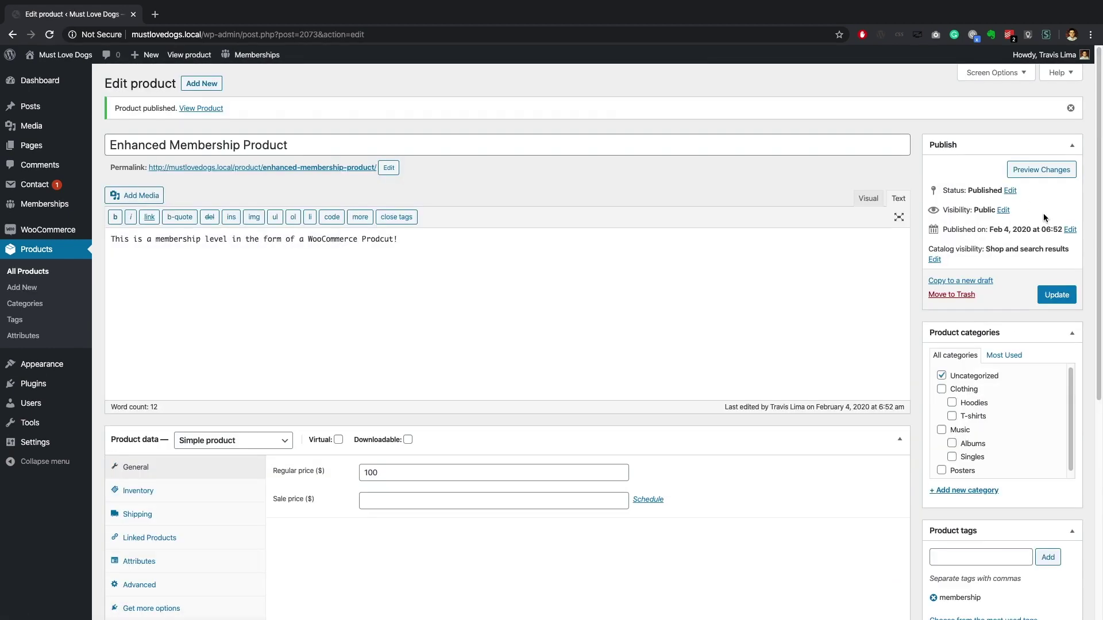
{"action": "scroll", "coordinate": [1046, 219], "scroll_direction": "down", "scroll_amount": 6}
{"action": "left_click", "coordinate": [959, 497]}
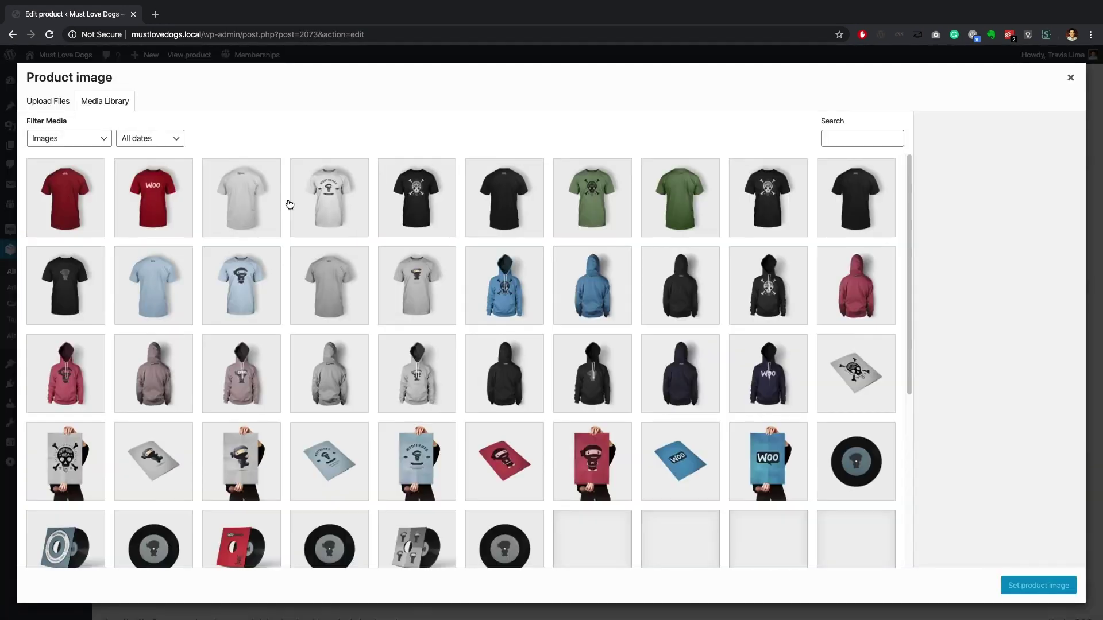
{"action": "scroll", "coordinate": [284, 210], "scroll_direction": "down", "scroll_amount": 8}
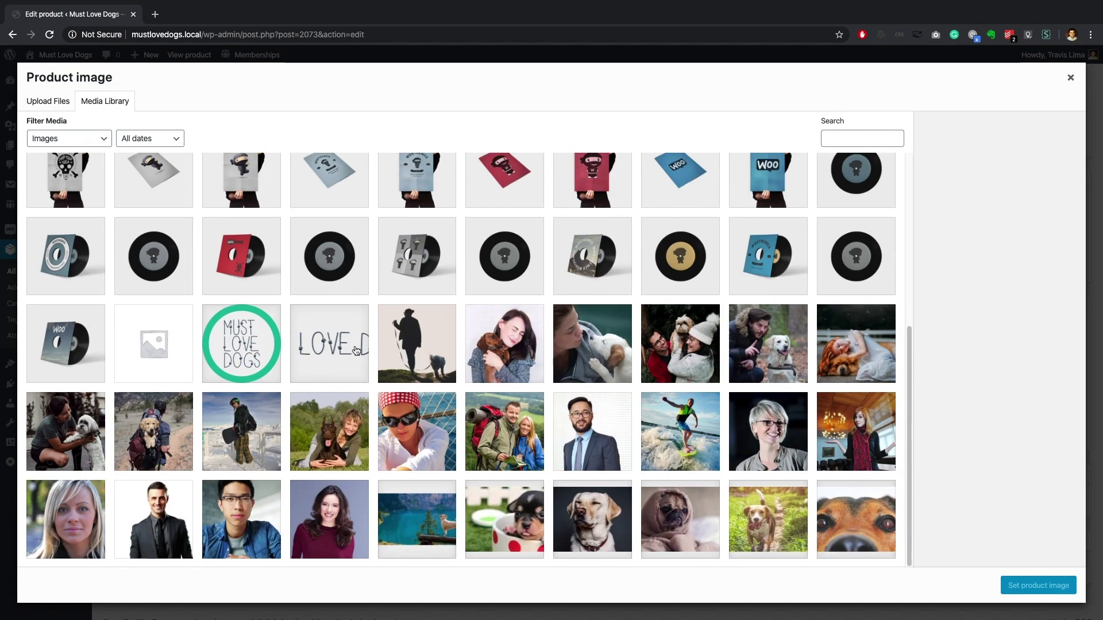
{"action": "left_click", "coordinate": [417, 344]}
{"action": "left_click", "coordinate": [1038, 585]}
Step: Save the product and view it on the live site
{"action": "scroll", "coordinate": [1060, 297], "scroll_direction": "up", "scroll_amount": 5}
{"action": "left_click", "coordinate": [1060, 297]}
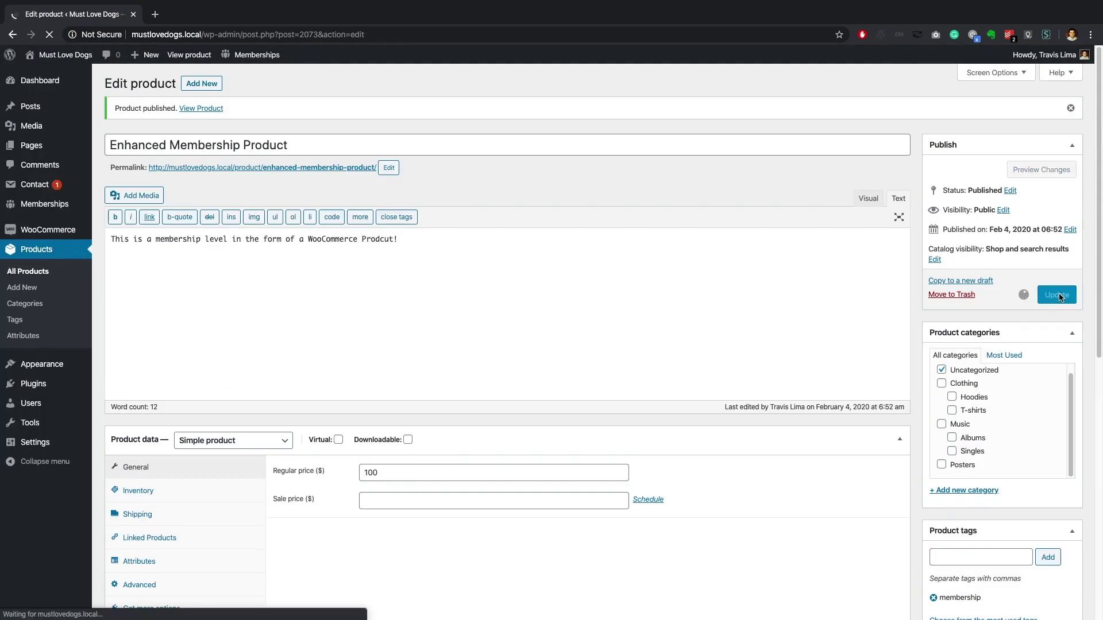
{"action": "left_click", "coordinate": [189, 55]}
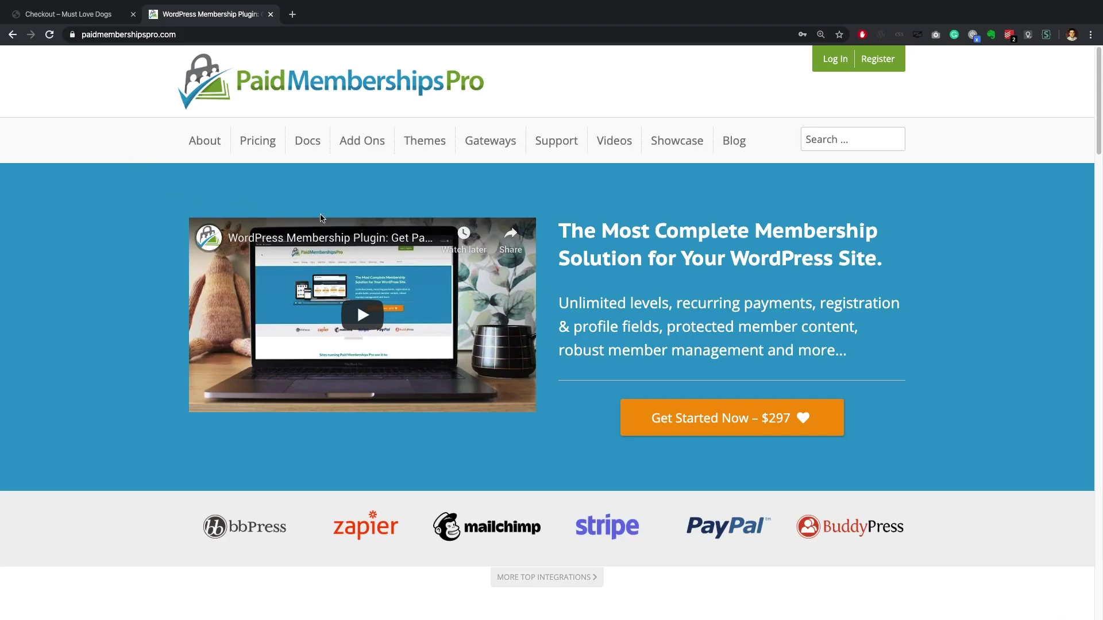
{"action": "mouse_move", "coordinate": [486, 144]}
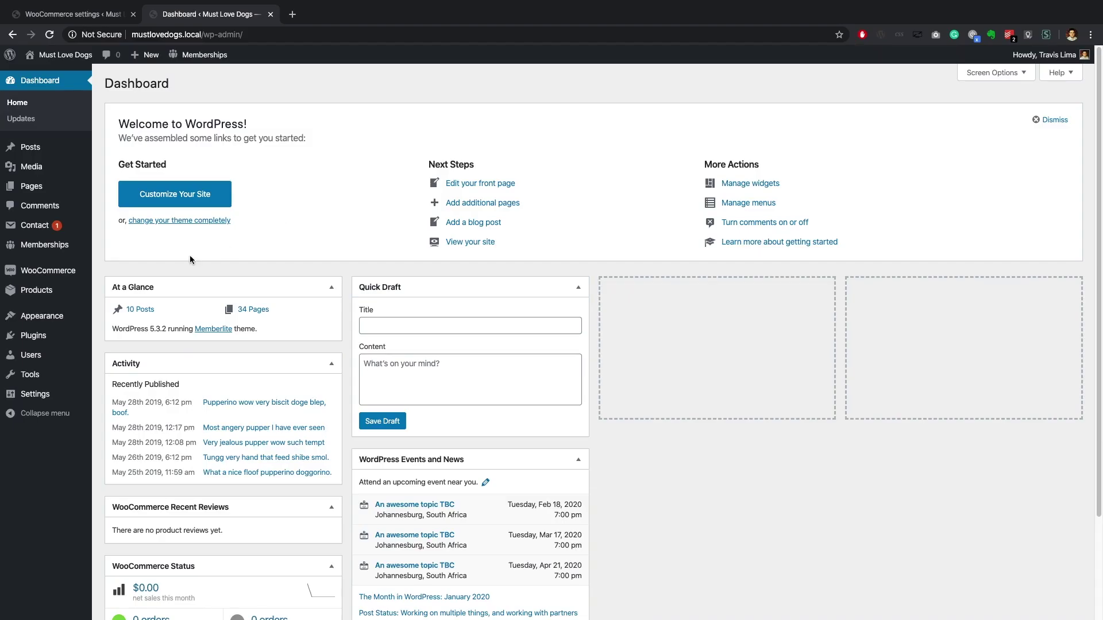
Step: Add a new product 'Enhanced Membership' with a short membership description and regular price 350
{"action": "mouse_move", "coordinate": [59, 290]}
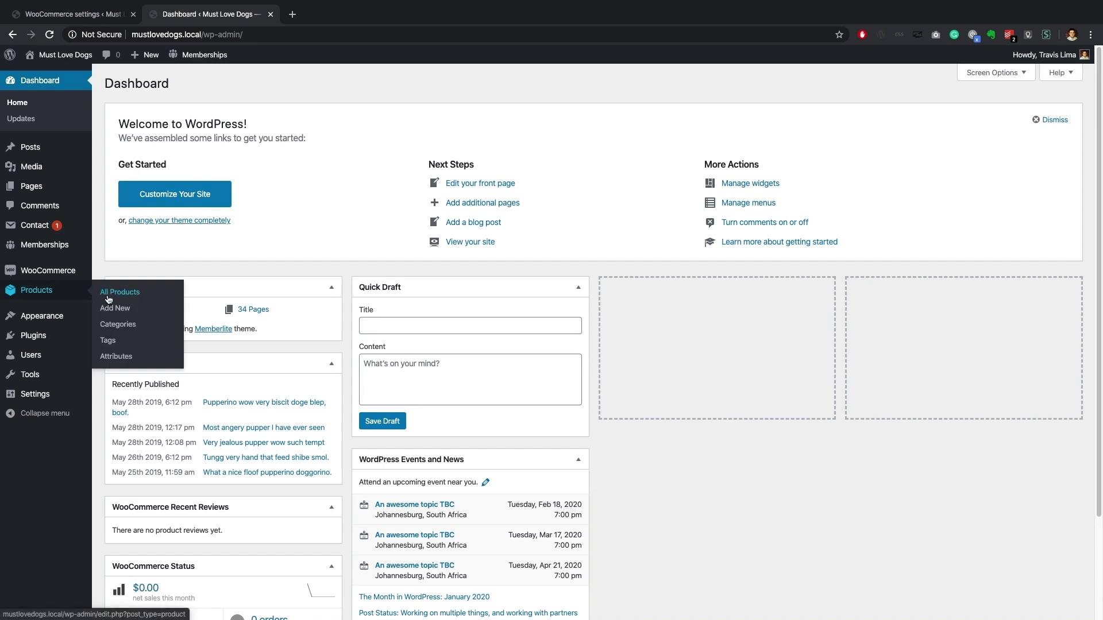
{"action": "left_click", "coordinate": [112, 312]}
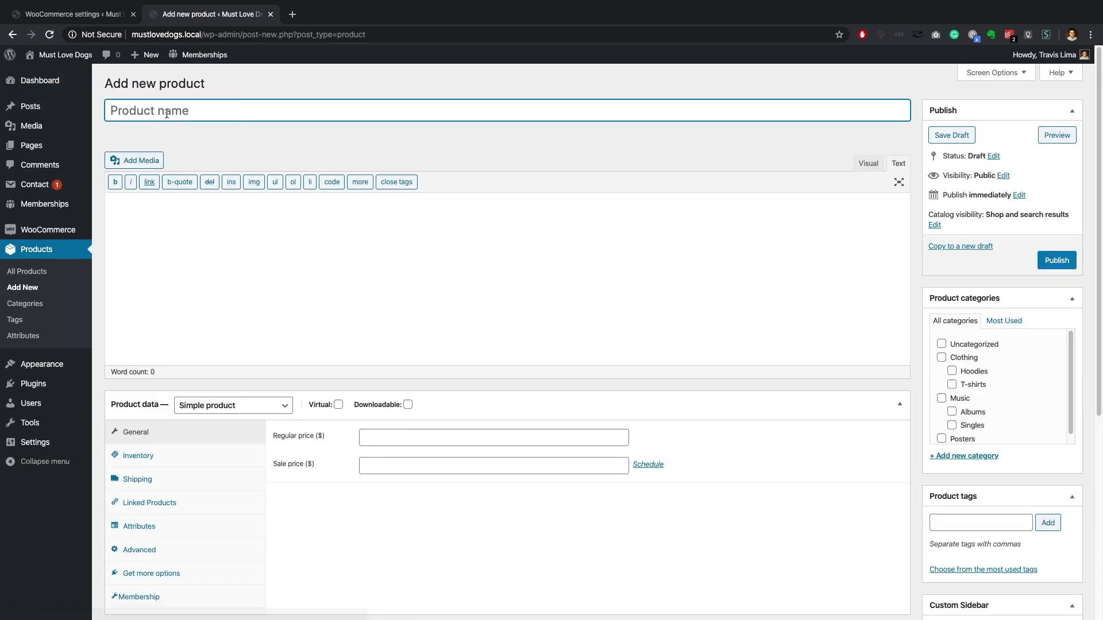
{"action": "type", "text": "Enh"}
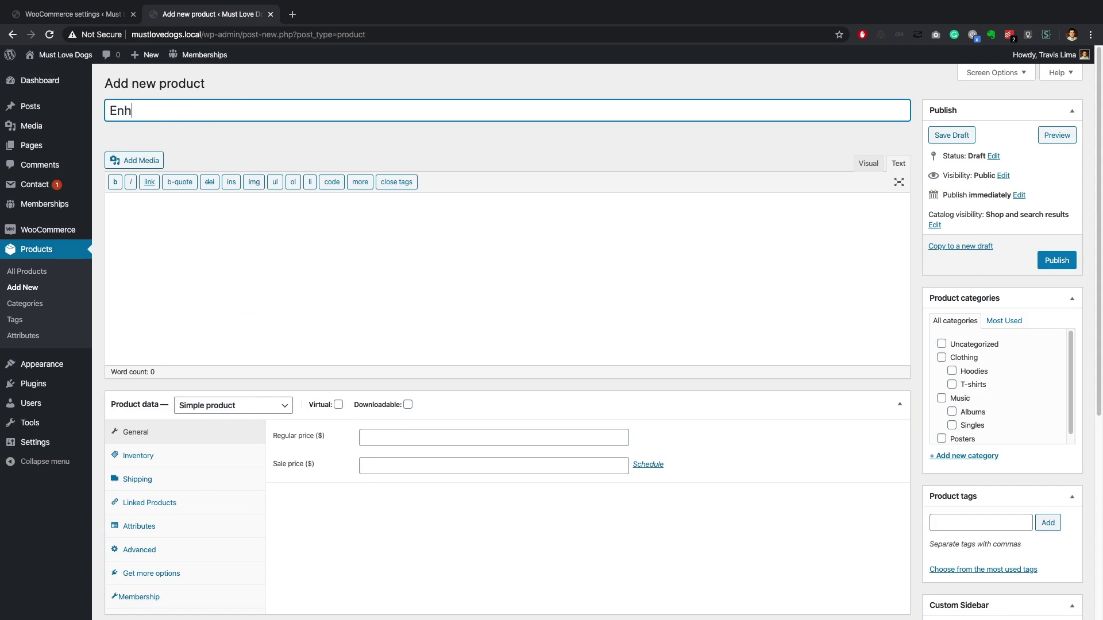
{"action": "type", "text": "anced Members"}
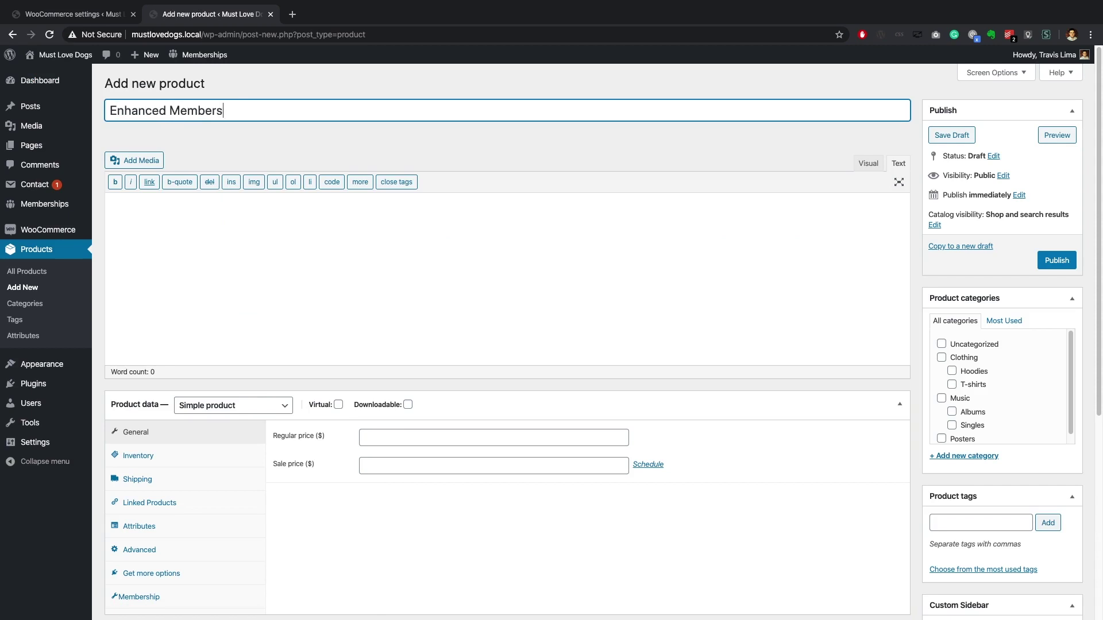
{"action": "type", "text": "hip"}
{"action": "left_click", "coordinate": [212, 238]}
{"action": "type", "text": "This is a new membership le"}
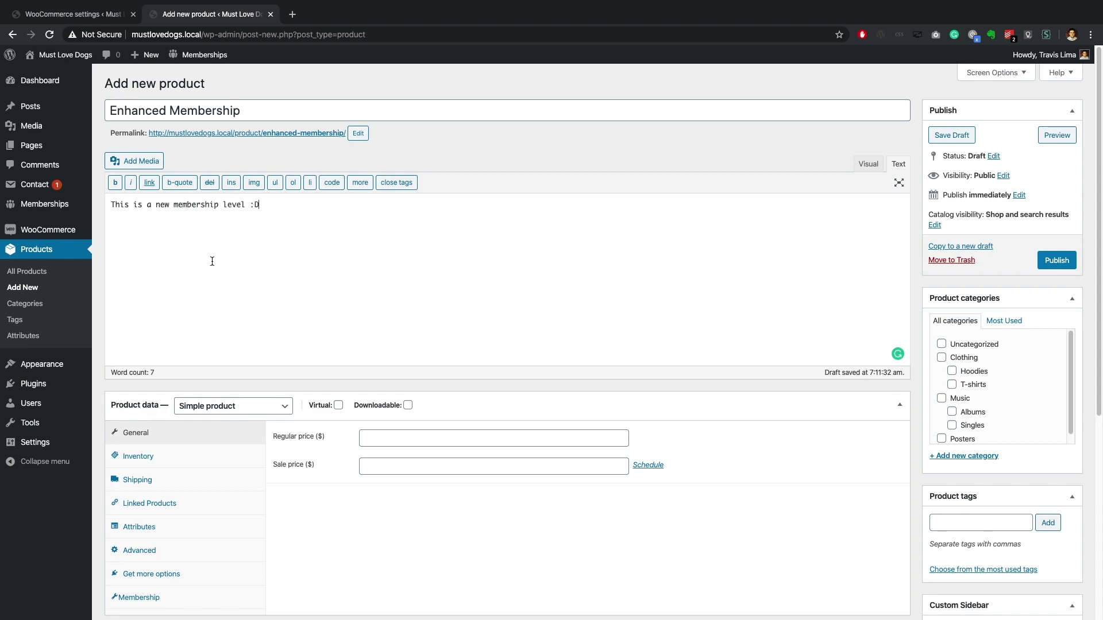
{"action": "left_click", "coordinate": [369, 438]}
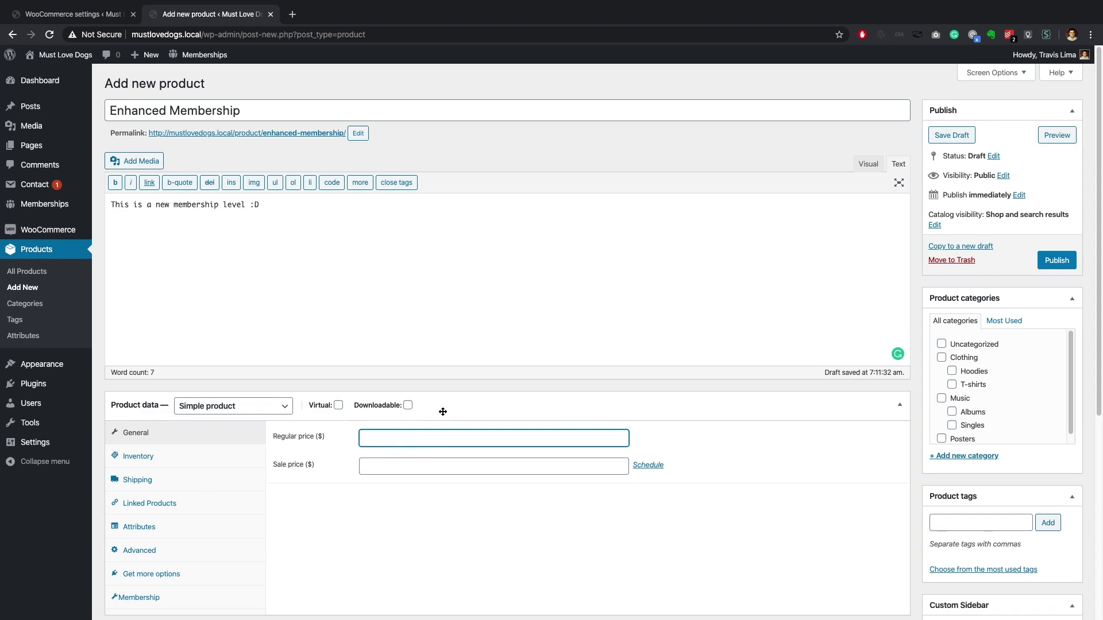
{"action": "type", "text": "350"}
{"action": "left_click", "coordinate": [425, 497]}
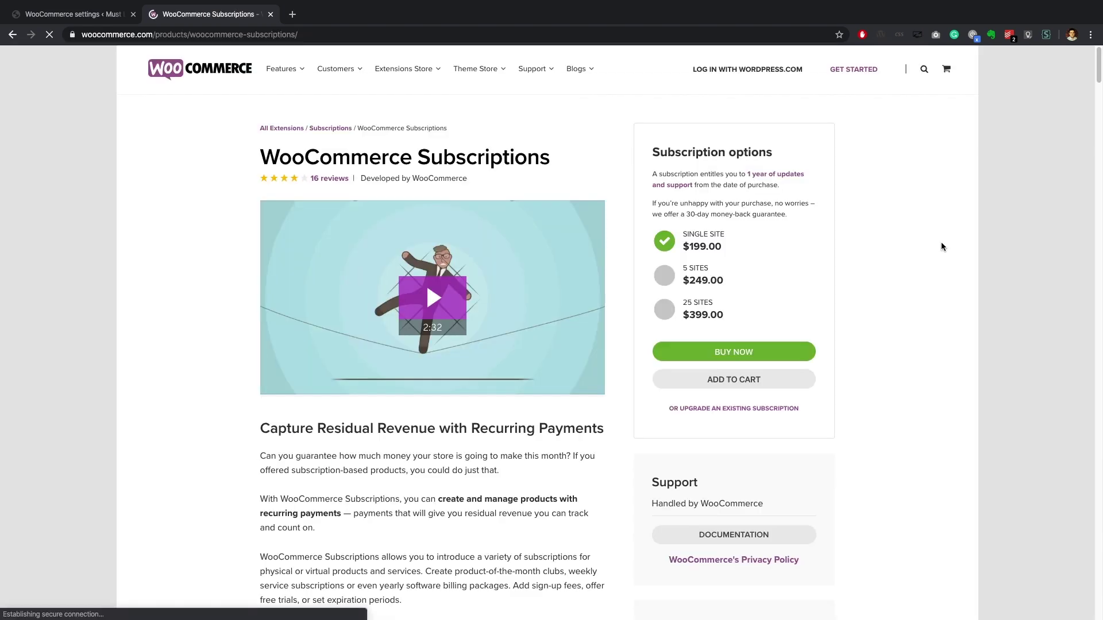
{"action": "scroll", "coordinate": [940, 243], "scroll_direction": "down", "scroll_amount": 2}
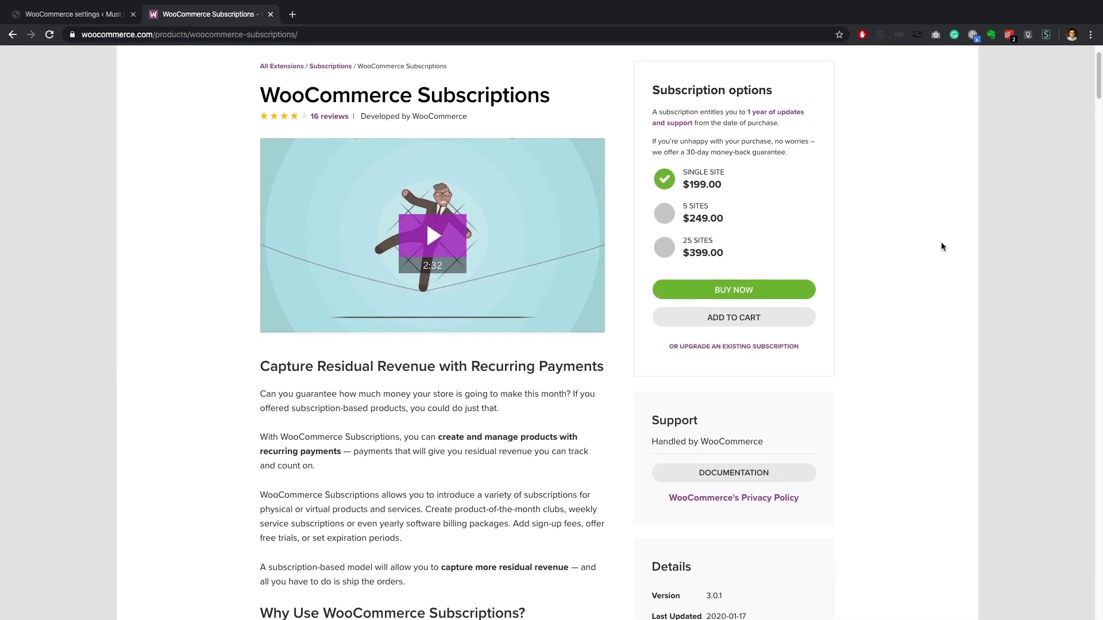
{"action": "scroll", "coordinate": [940, 242], "scroll_direction": "down", "scroll_amount": 3}
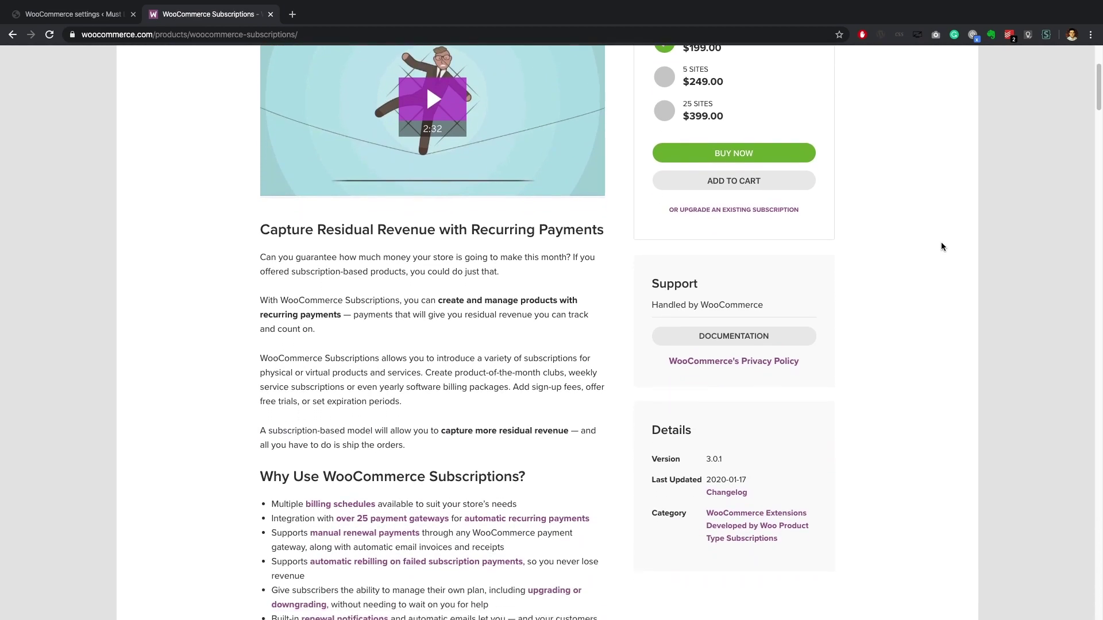
{"action": "scroll", "coordinate": [940, 242], "scroll_direction": "down", "scroll_amount": 3}
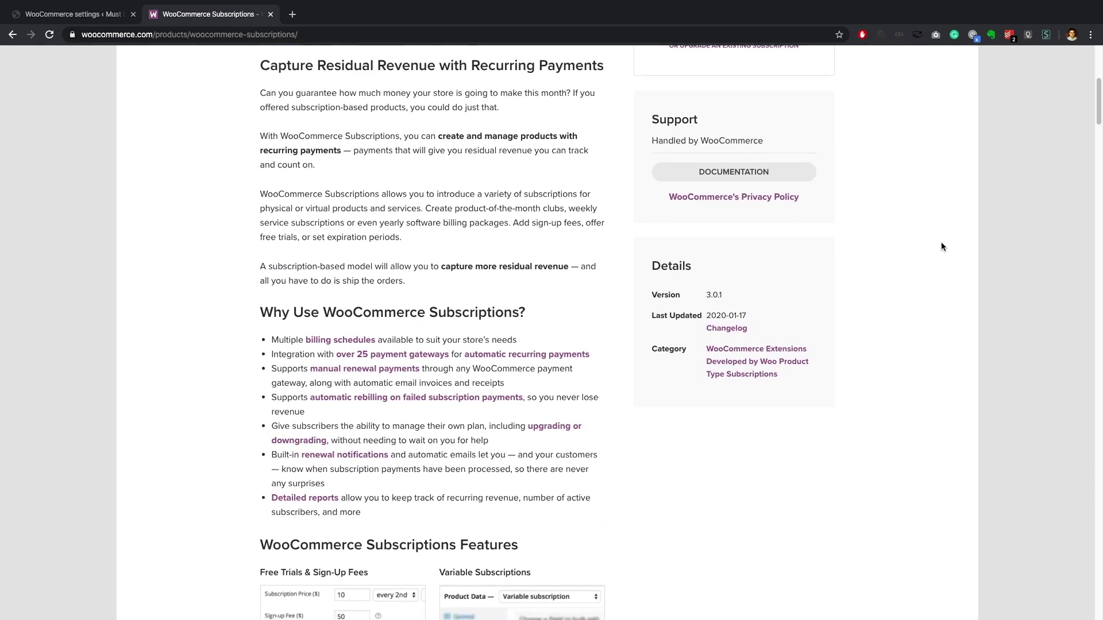
{"action": "scroll", "coordinate": [941, 247], "scroll_direction": "down", "scroll_amount": 2}
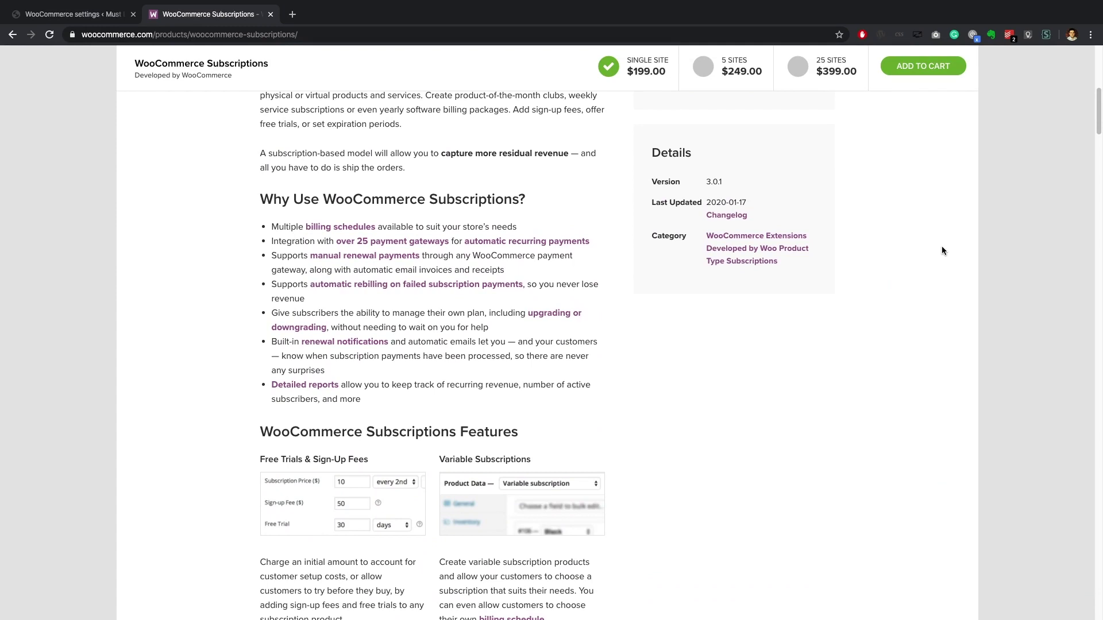
{"action": "scroll", "coordinate": [942, 248], "scroll_direction": "up", "scroll_amount": 3}
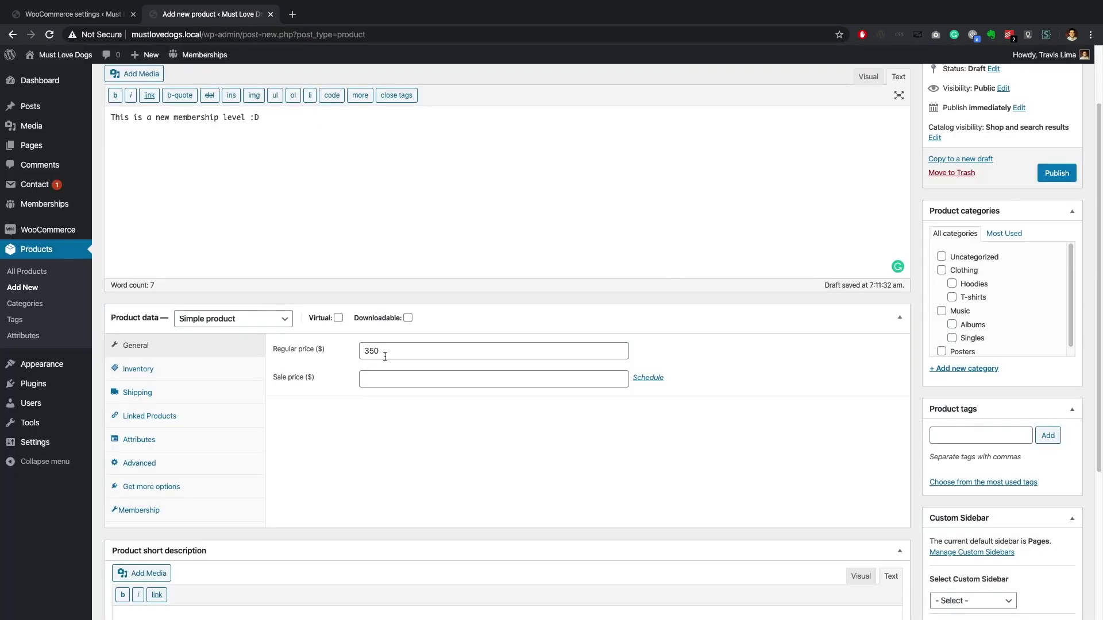
Step: In the product's Membership tab, set Membership Product to Enhanced and tick Autocomplete Order Status
{"action": "left_click", "coordinate": [195, 516]}
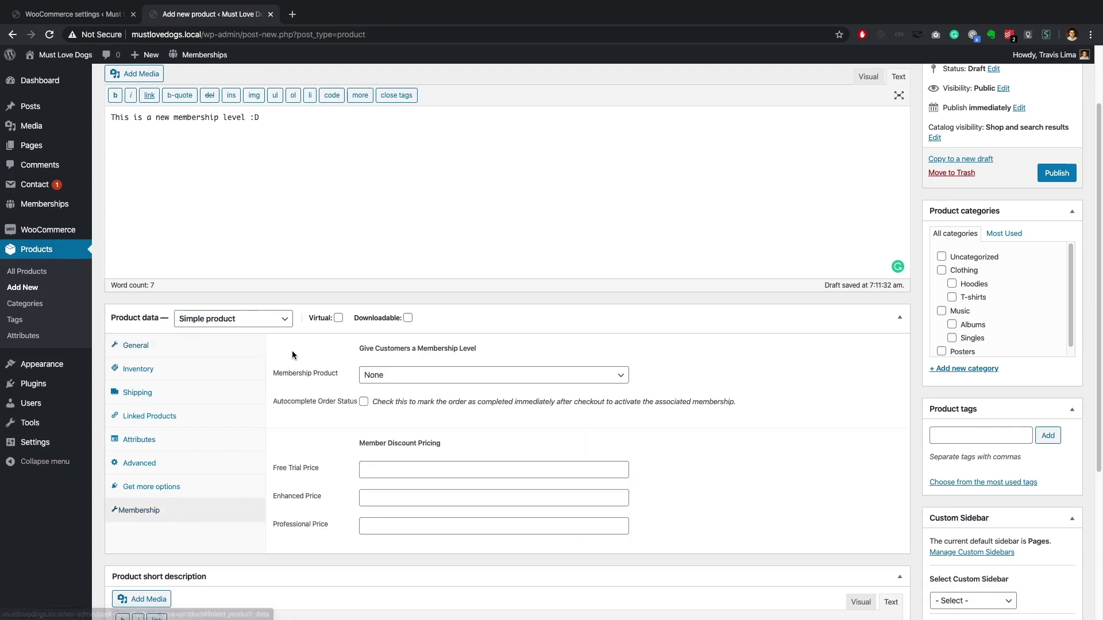
{"action": "left_click", "coordinate": [496, 376]}
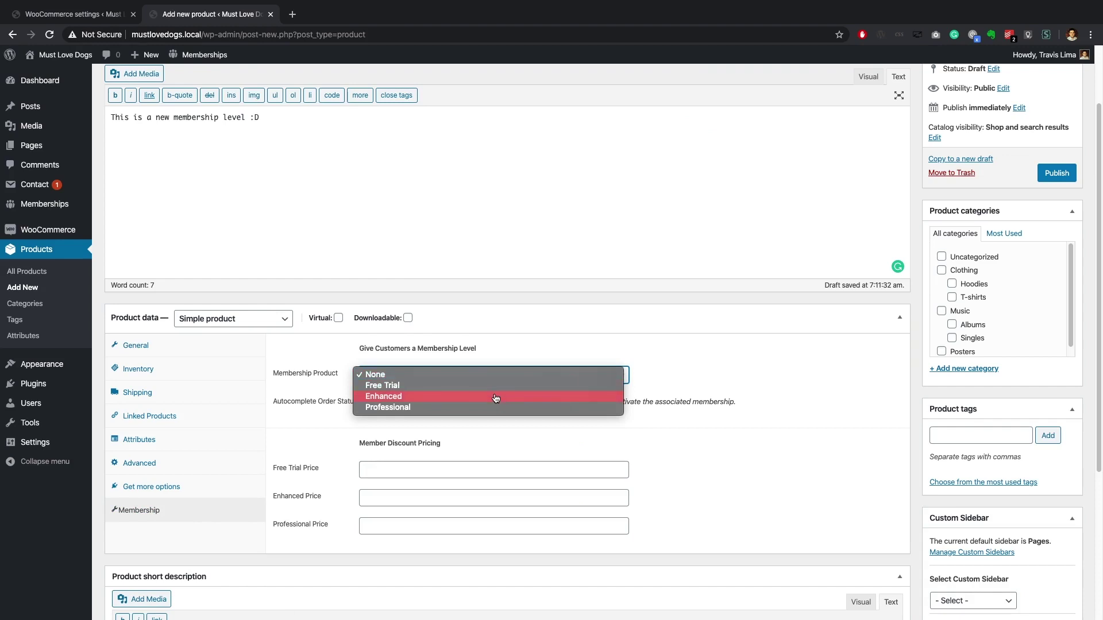
{"action": "left_click", "coordinate": [496, 398]}
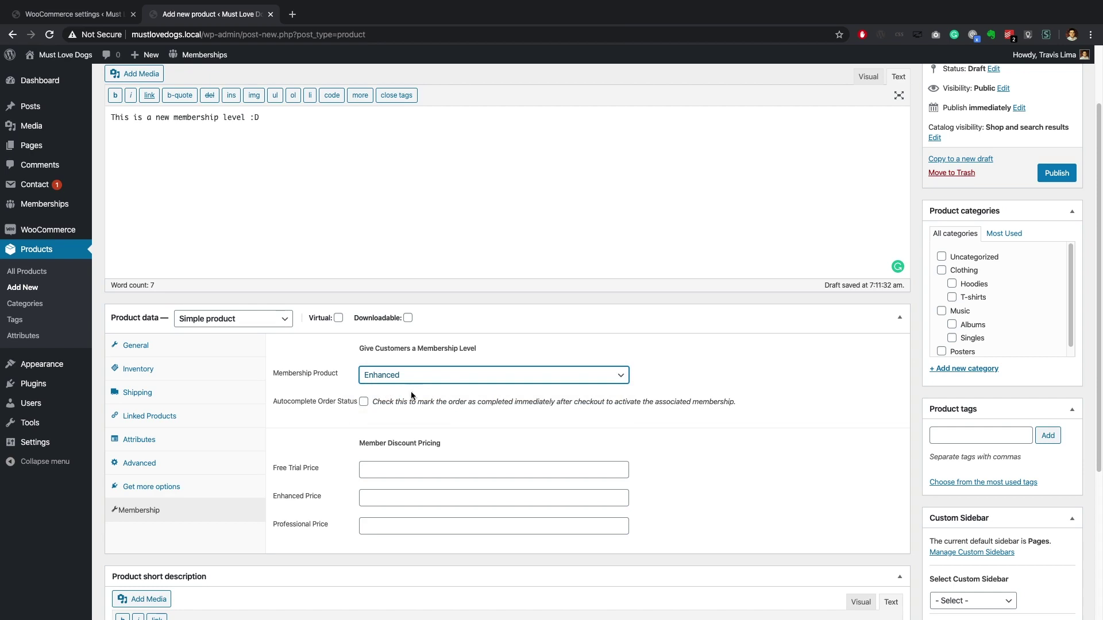
{"action": "left_click", "coordinate": [364, 403]}
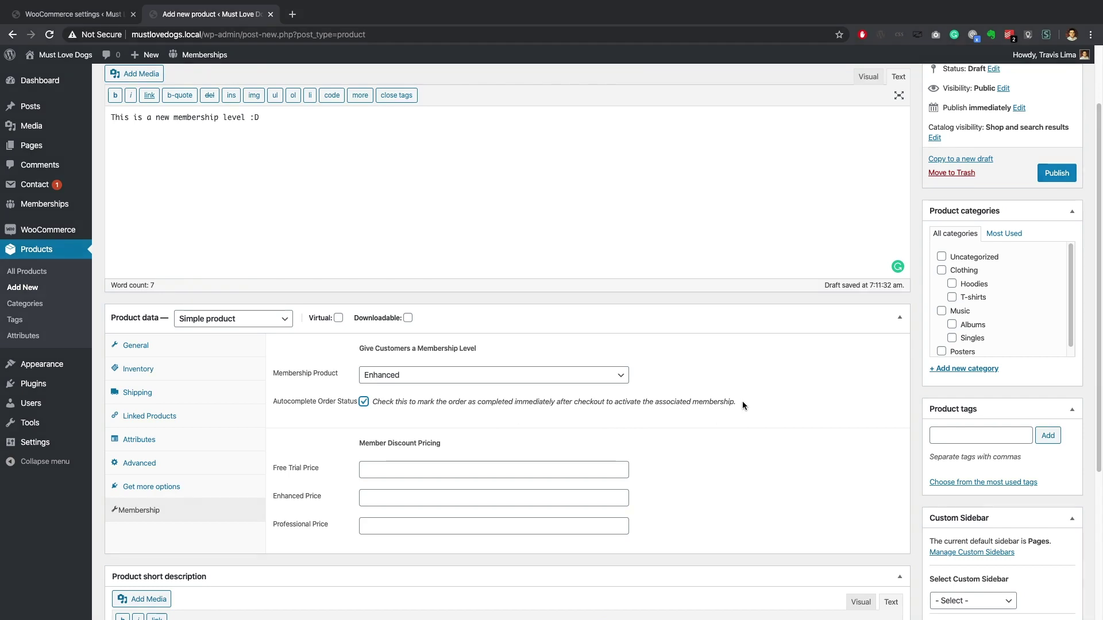
Step: Set the Must Love Dogs logo as the product image
{"action": "scroll", "coordinate": [918, 453], "scroll_direction": "down", "scroll_amount": 4}
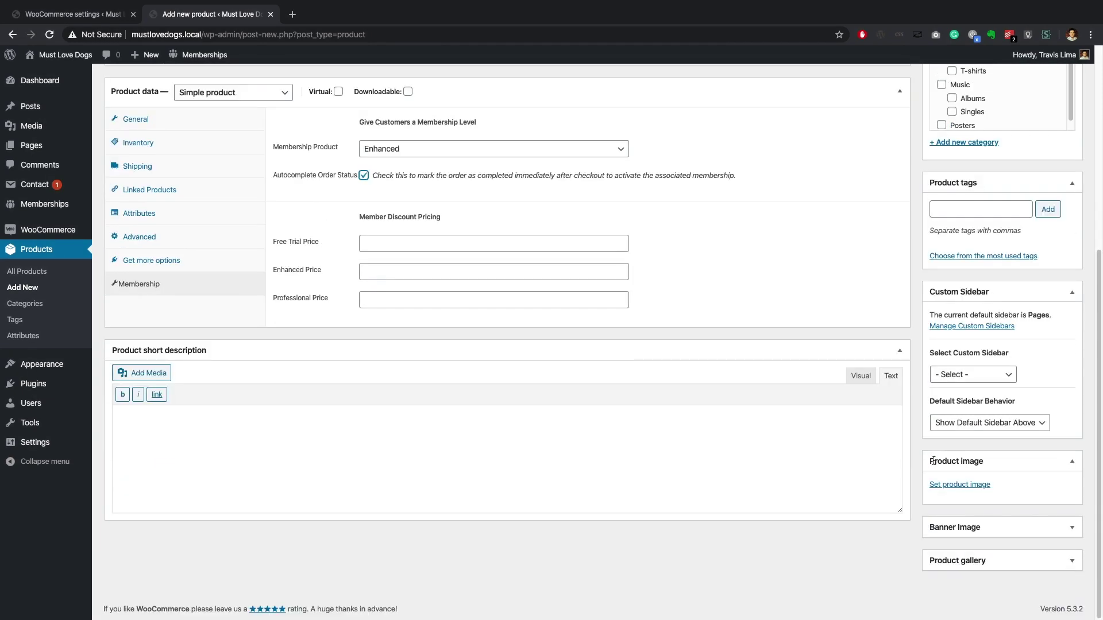
{"action": "left_click", "coordinate": [956, 485]}
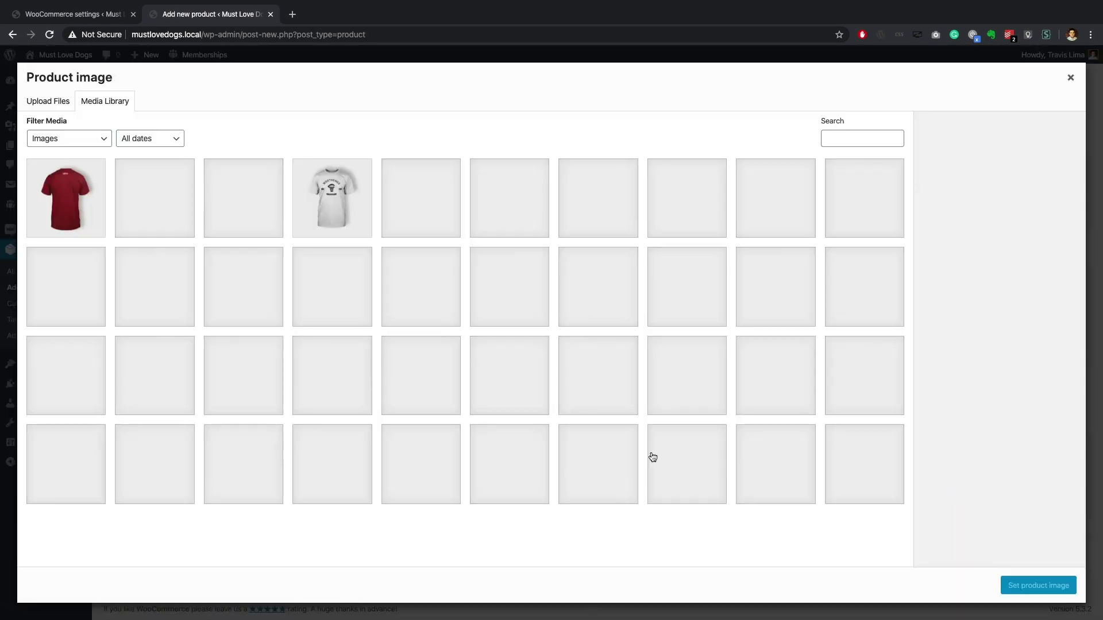
{"action": "scroll", "coordinate": [377, 423], "scroll_direction": "down", "scroll_amount": 8}
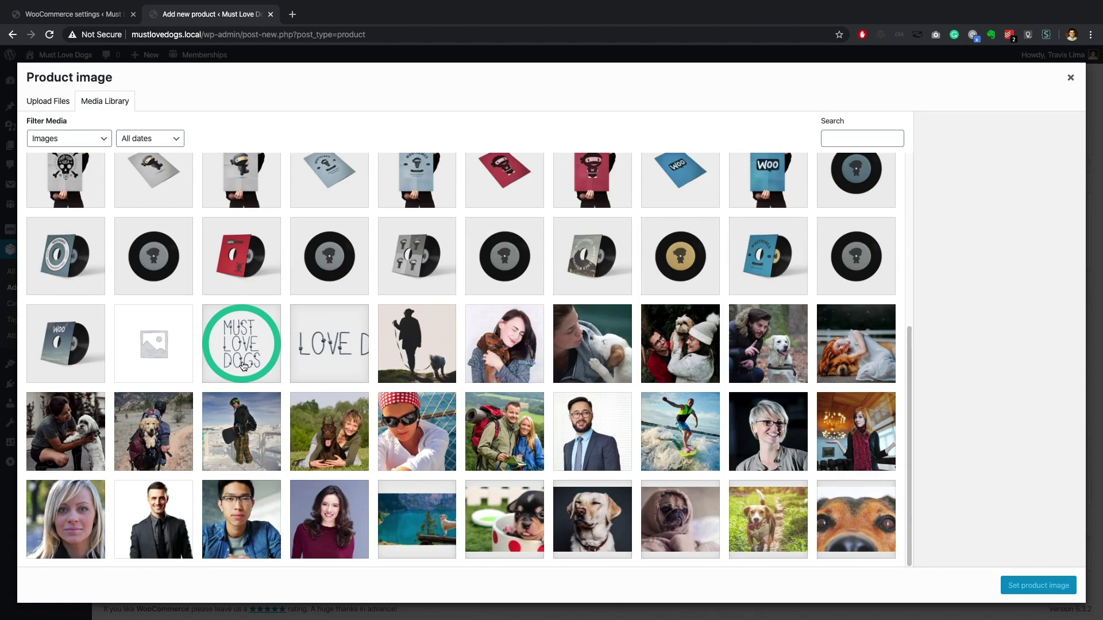
{"action": "left_click", "coordinate": [242, 366]}
{"action": "left_click", "coordinate": [1037, 586]}
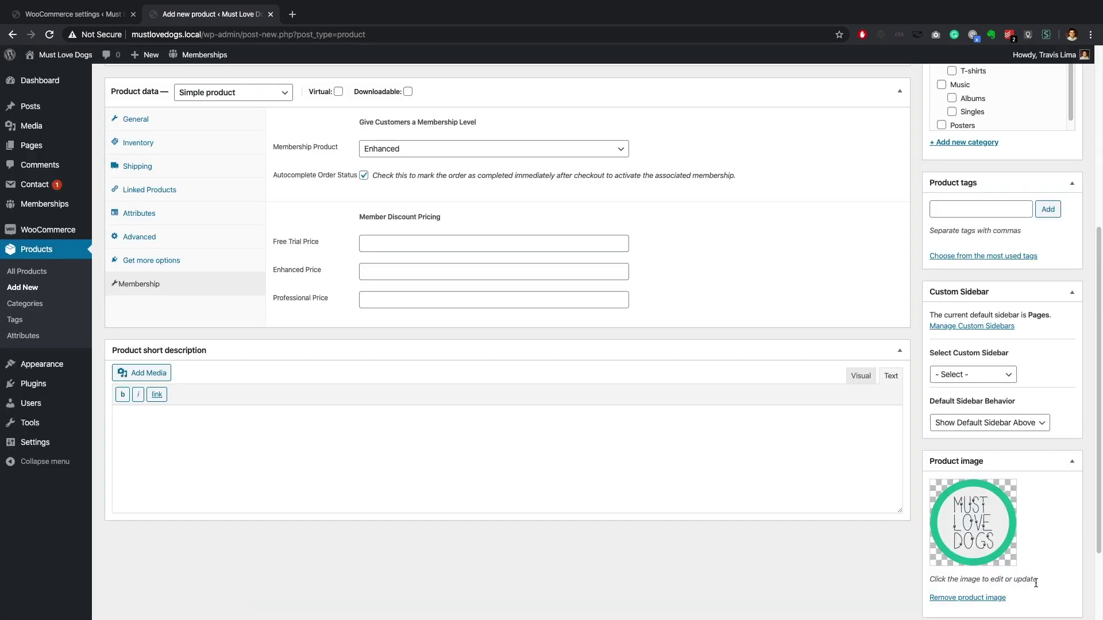
Step: Publish the Enhanced Membership product
{"action": "scroll", "coordinate": [829, 274], "scroll_direction": "up", "scroll_amount": 4}
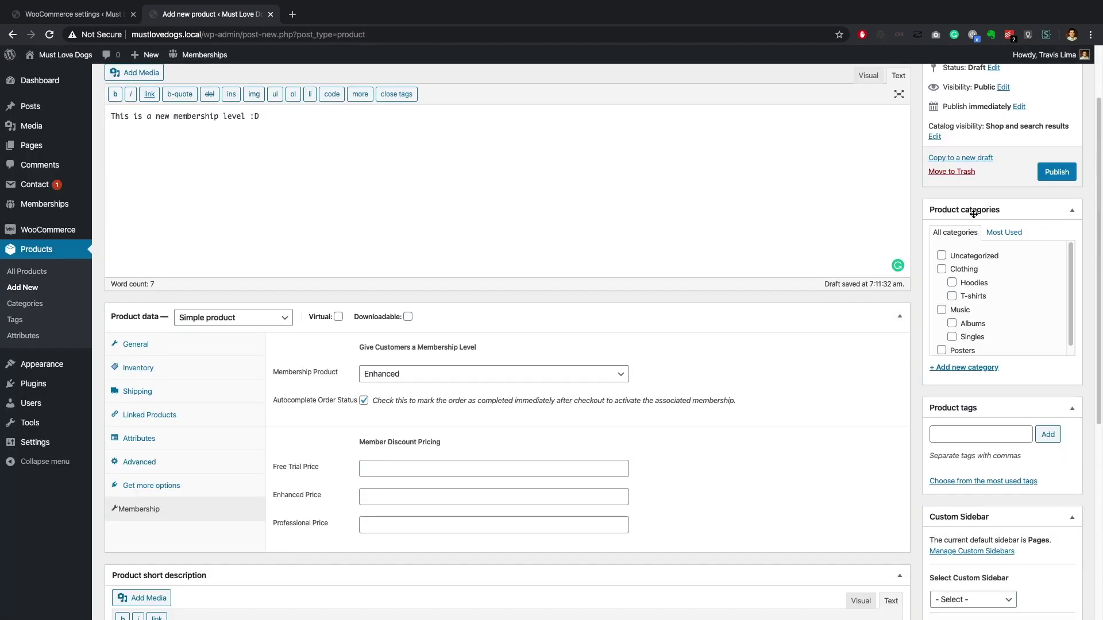
{"action": "left_click", "coordinate": [1050, 174]}
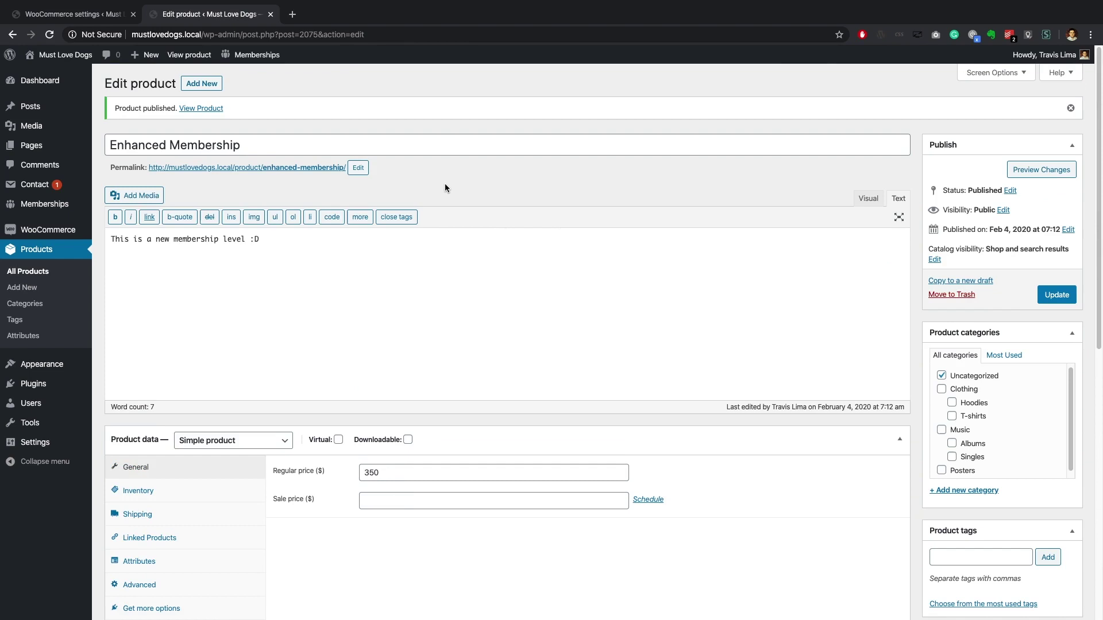
{"action": "mouse_move", "coordinate": [70, 232]}
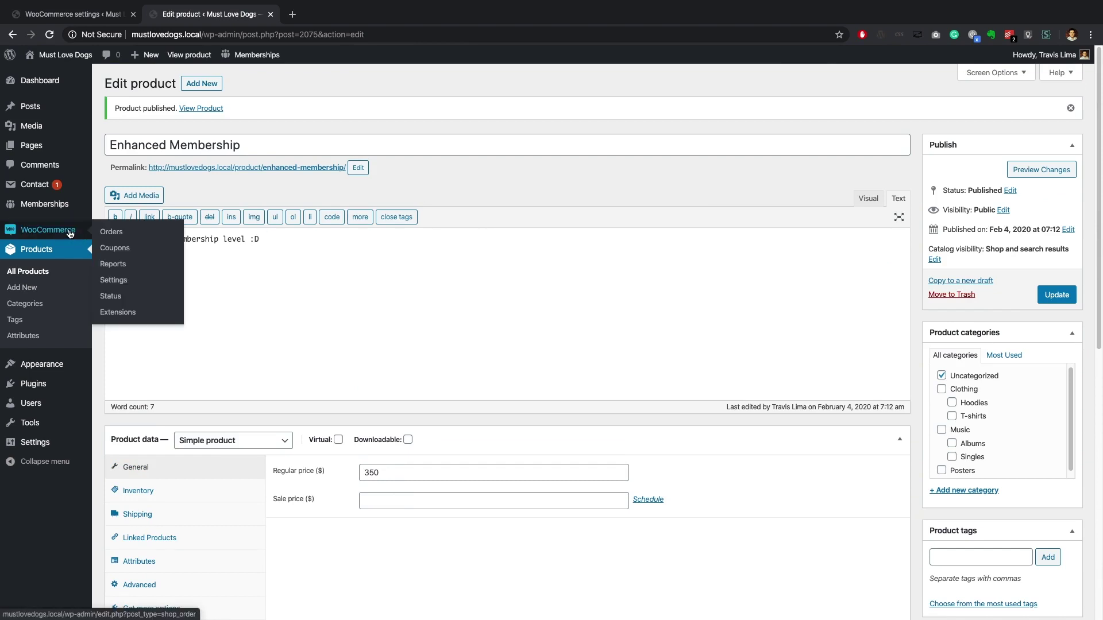
Step: In Accounts & Privacy, disable guest checkout, allow account creation at checkout, and save the settings
{"action": "left_click", "coordinate": [113, 281]}
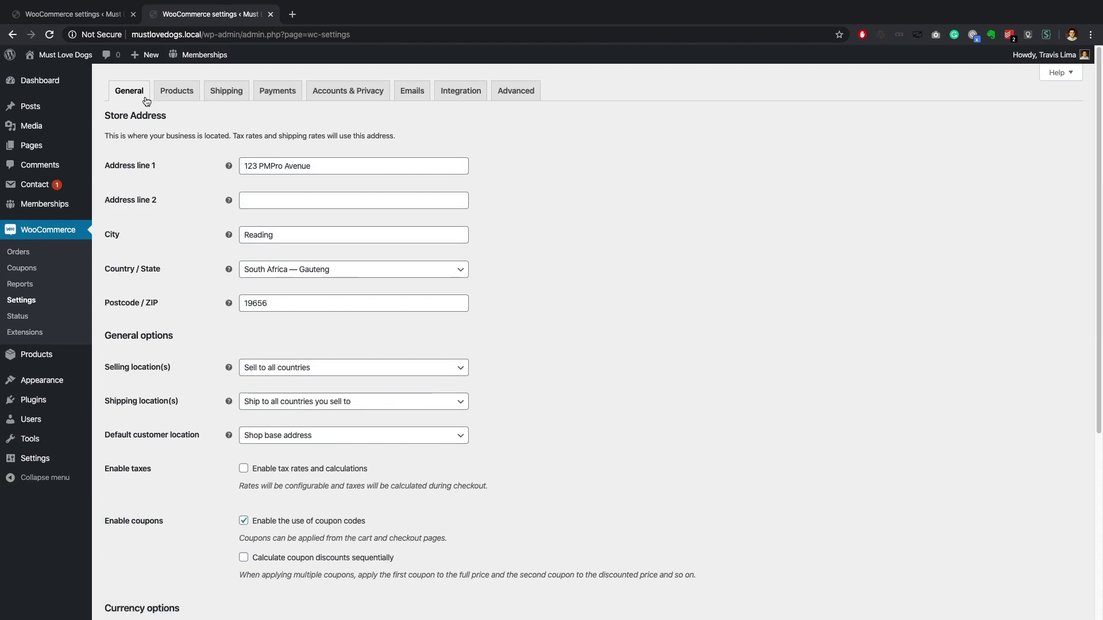
{"action": "left_click", "coordinate": [327, 95]}
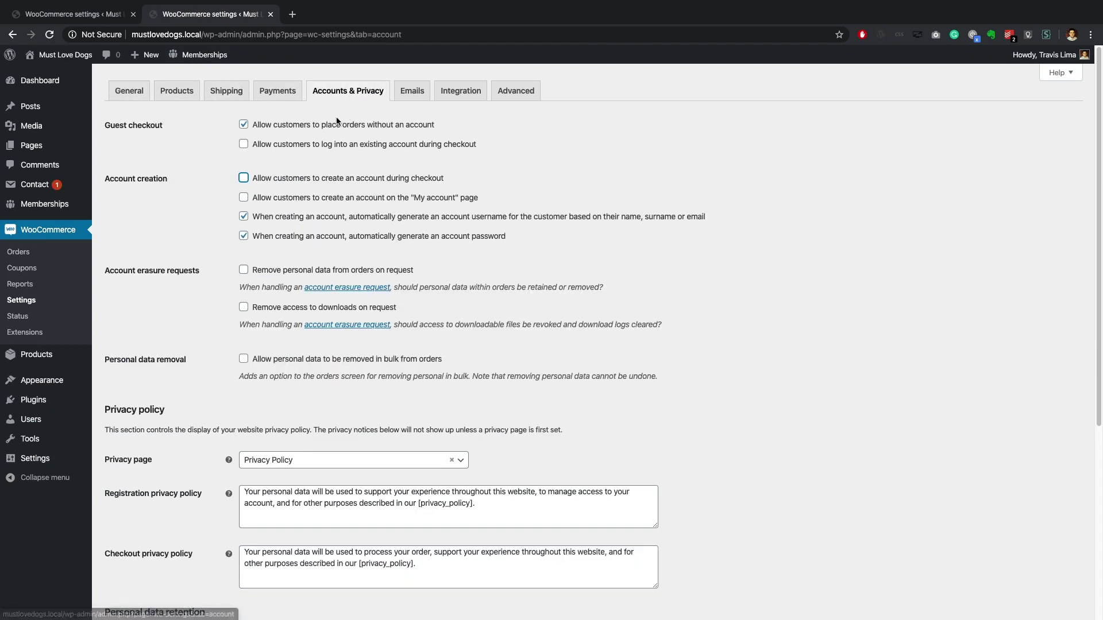
{"action": "left_click", "coordinate": [246, 126]}
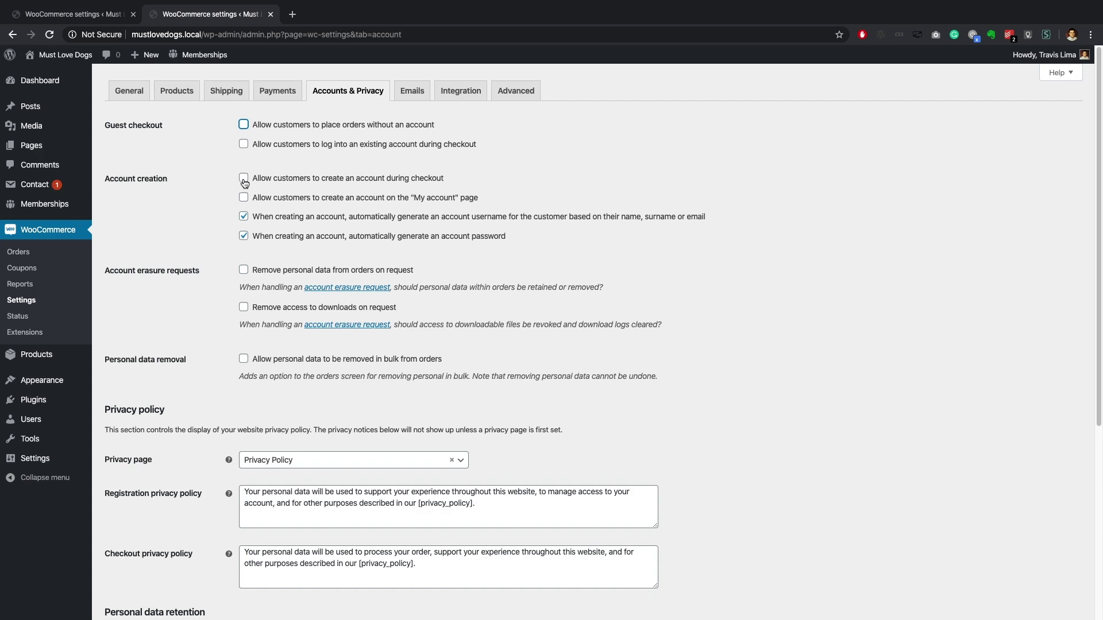
{"action": "left_click", "coordinate": [243, 179]}
{"action": "scroll", "coordinate": [451, 184], "scroll_direction": "down", "scroll_amount": 4}
{"action": "scroll", "coordinate": [452, 181], "scroll_direction": "down", "scroll_amount": 2}
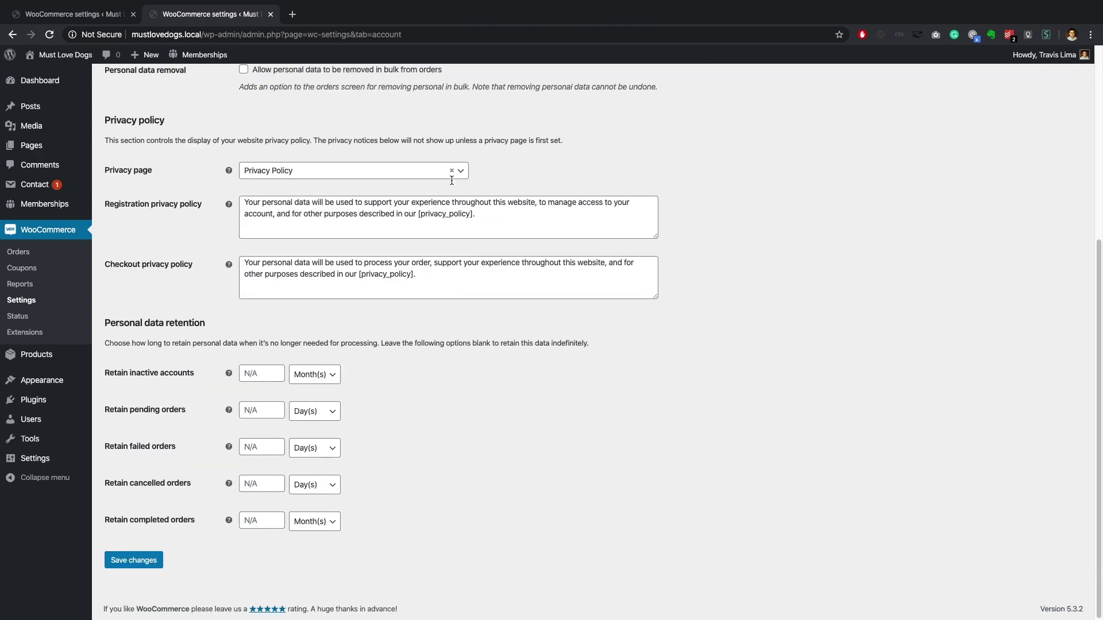
{"action": "left_click", "coordinate": [156, 561]}
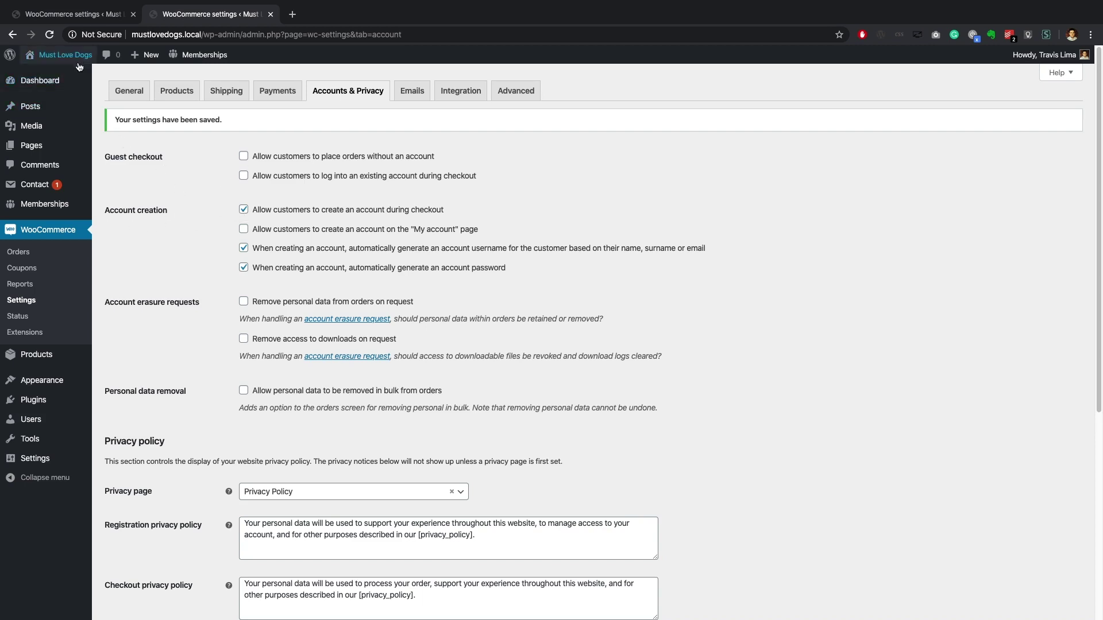
Step: Visit the store, open the Enhanced Membership product page and add it to the cart
{"action": "mouse_move", "coordinate": [79, 62]}
{"action": "left_click", "coordinate": [57, 91]}
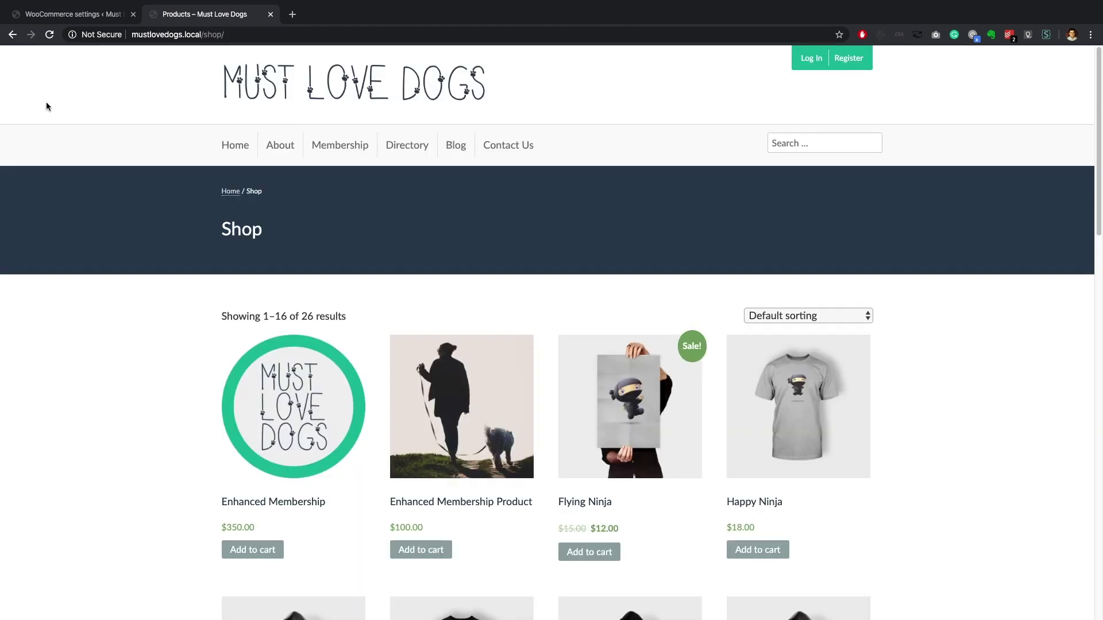
{"action": "left_click", "coordinate": [293, 436]}
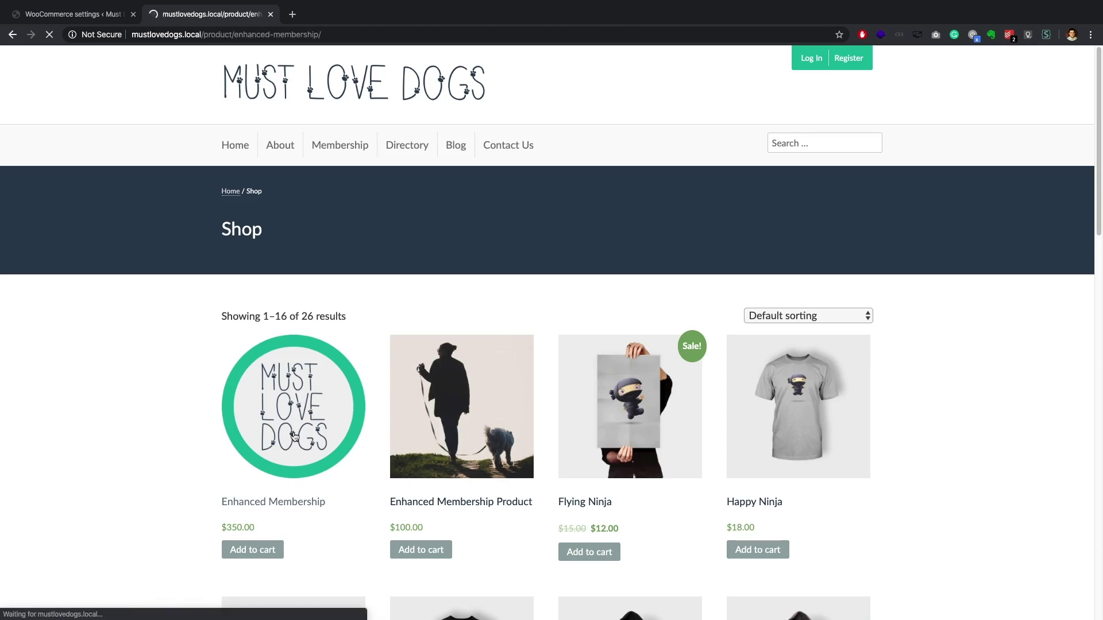
{"action": "scroll", "coordinate": [293, 437], "scroll_direction": "down", "scroll_amount": 3}
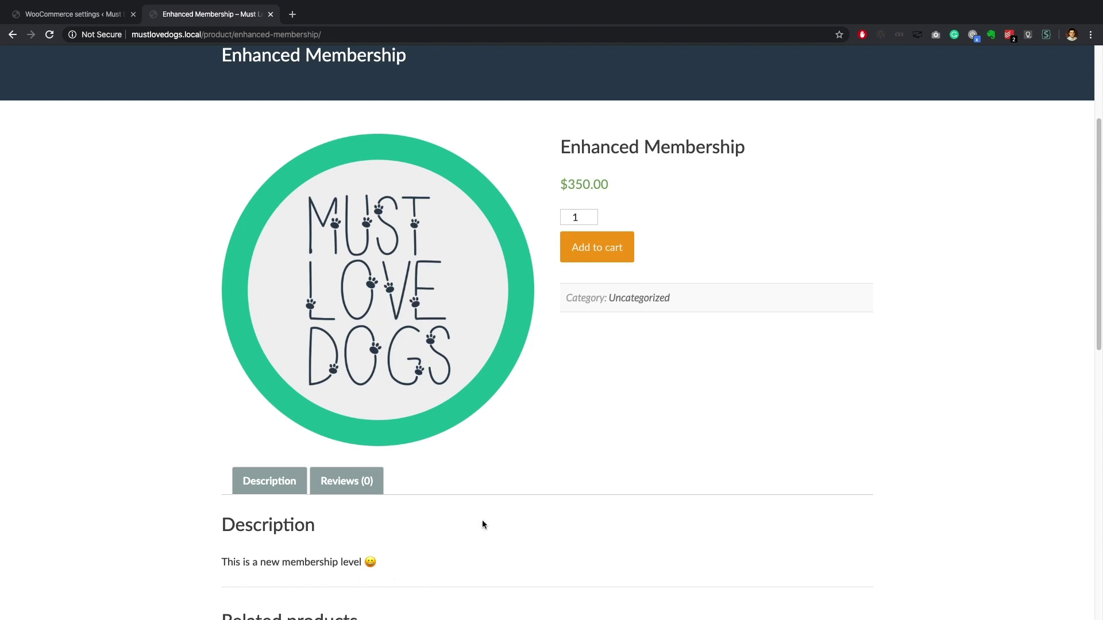
{"action": "left_click", "coordinate": [603, 260]}
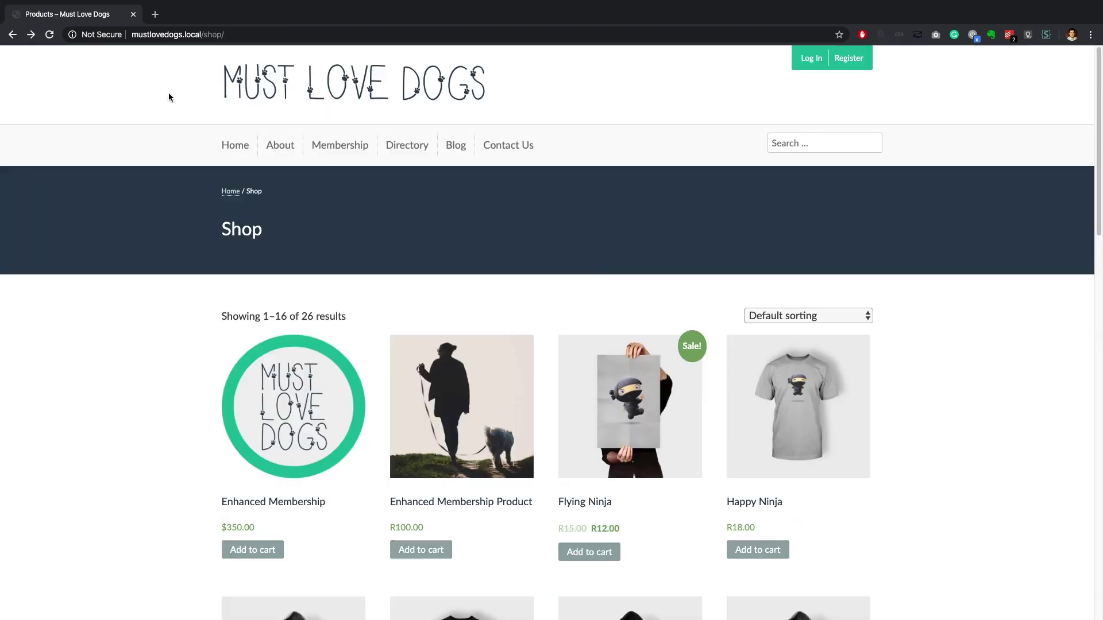
{"action": "left_click", "coordinate": [290, 416]}
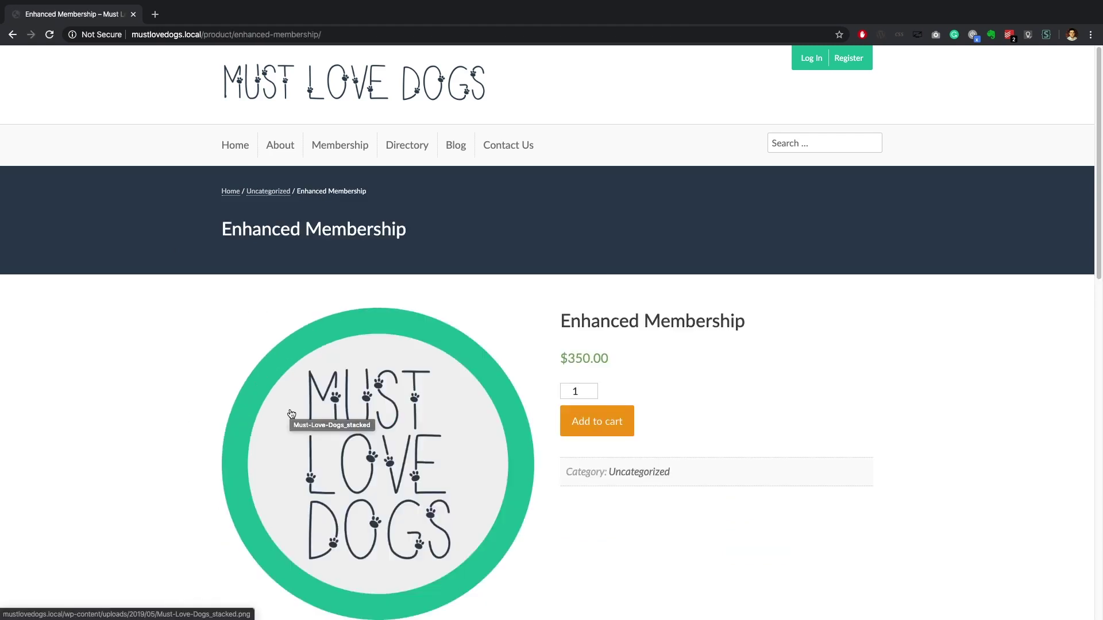
{"action": "scroll", "coordinate": [291, 413], "scroll_direction": "down", "scroll_amount": 2}
{"action": "scroll", "coordinate": [292, 414], "scroll_direction": "down", "scroll_amount": 2}
{"action": "scroll", "coordinate": [391, 552], "scroll_direction": "up", "scroll_amount": 2}
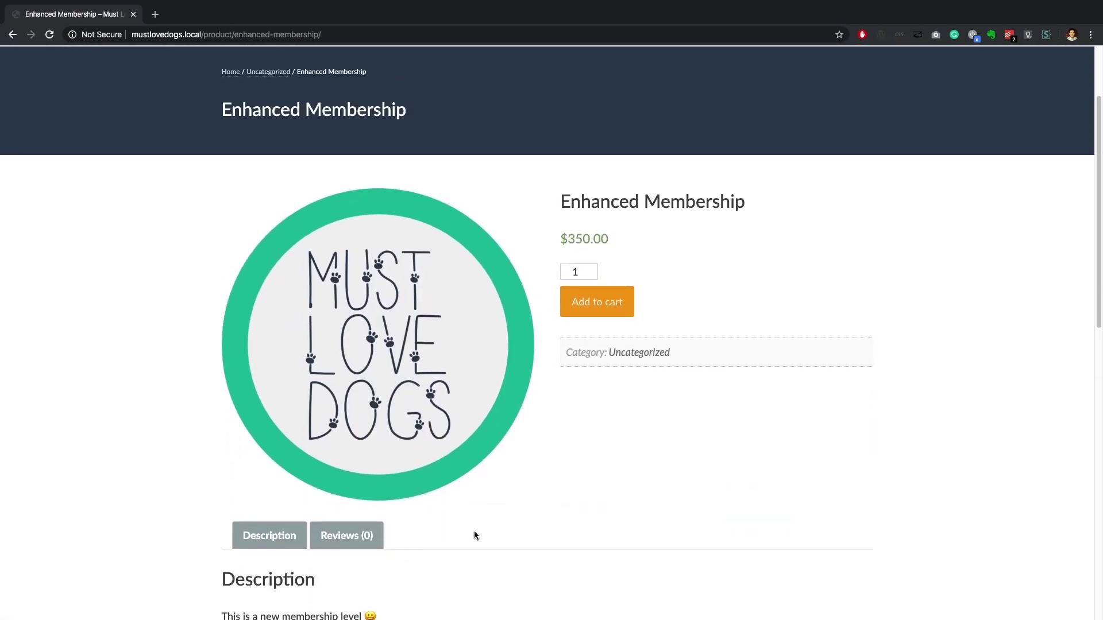
{"action": "left_click", "coordinate": [604, 301]}
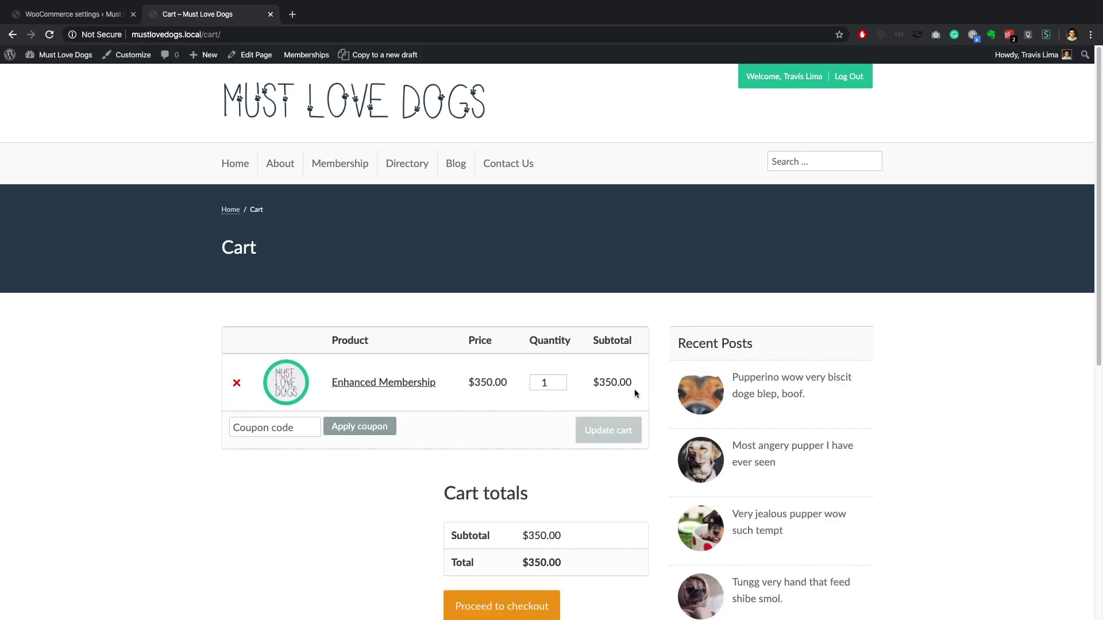
Step: Fill in the billing last name, street address and town/city
{"action": "scroll", "coordinate": [634, 388], "scroll_direction": "down", "scroll_amount": 1}
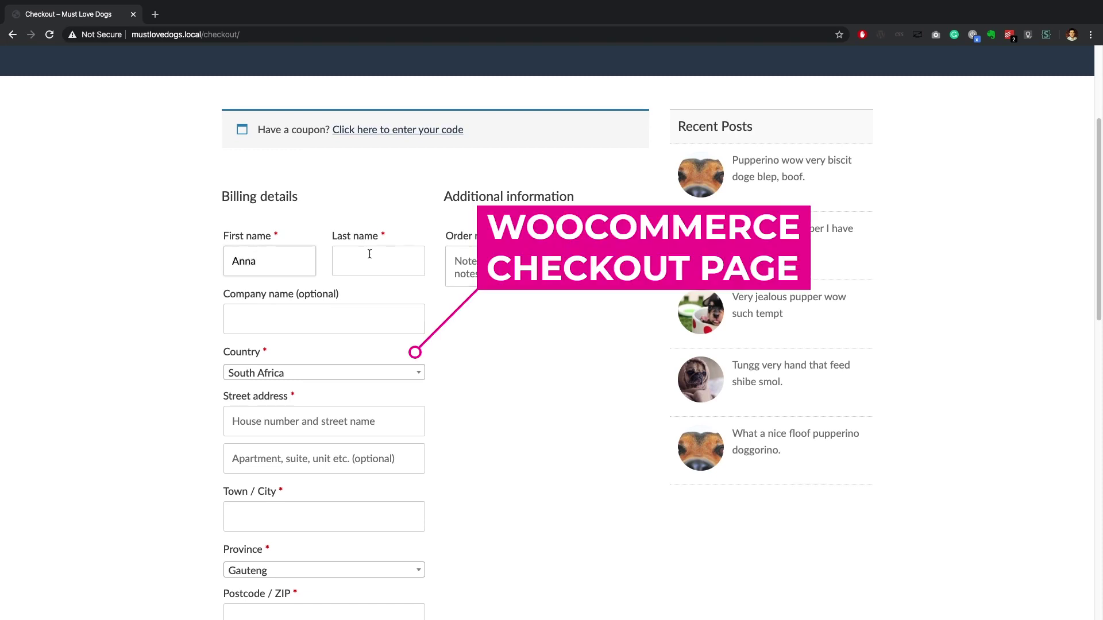
{"action": "left_click", "coordinate": [369, 254]}
{"action": "type", "text": "Coetsee"}
{"action": "left_click", "coordinate": [270, 421]}
{"action": "type", "text": "123 Test Ave."}
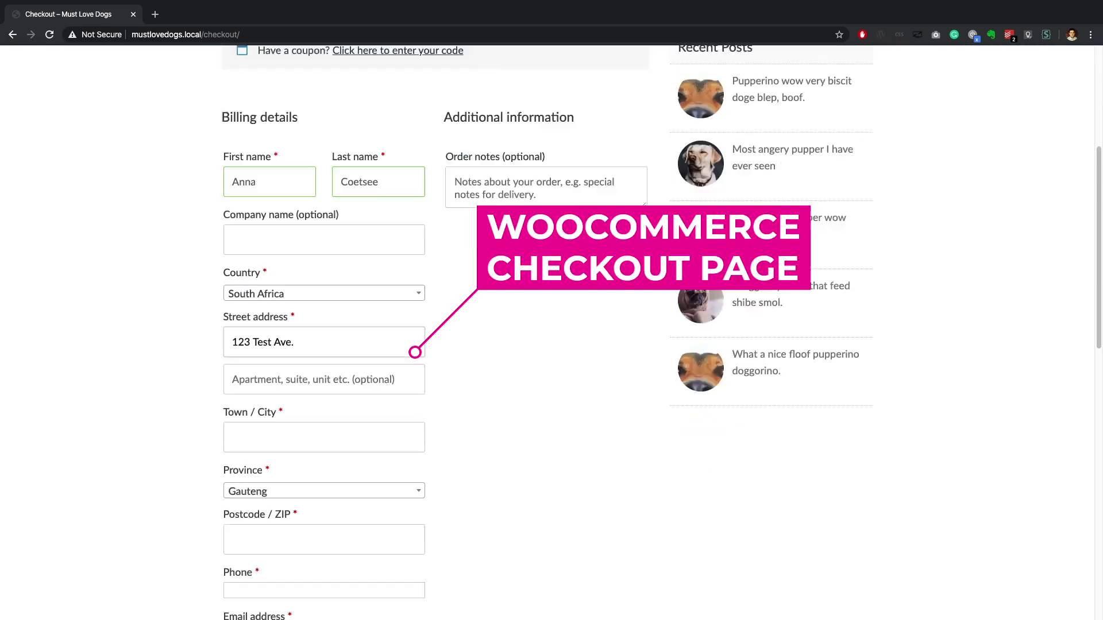
{"action": "scroll", "coordinate": [242, 342], "scroll_direction": "down", "scroll_amount": 3}
{"action": "left_click", "coordinate": [242, 343]}
{"action": "type", "text": "Pretend-Valley"}
Step: Enter the postcode, phone number and e-mail address, then review the $350.00 order summary
{"action": "left_click", "coordinate": [241, 443]}
{"action": "type", "text": "1234"}
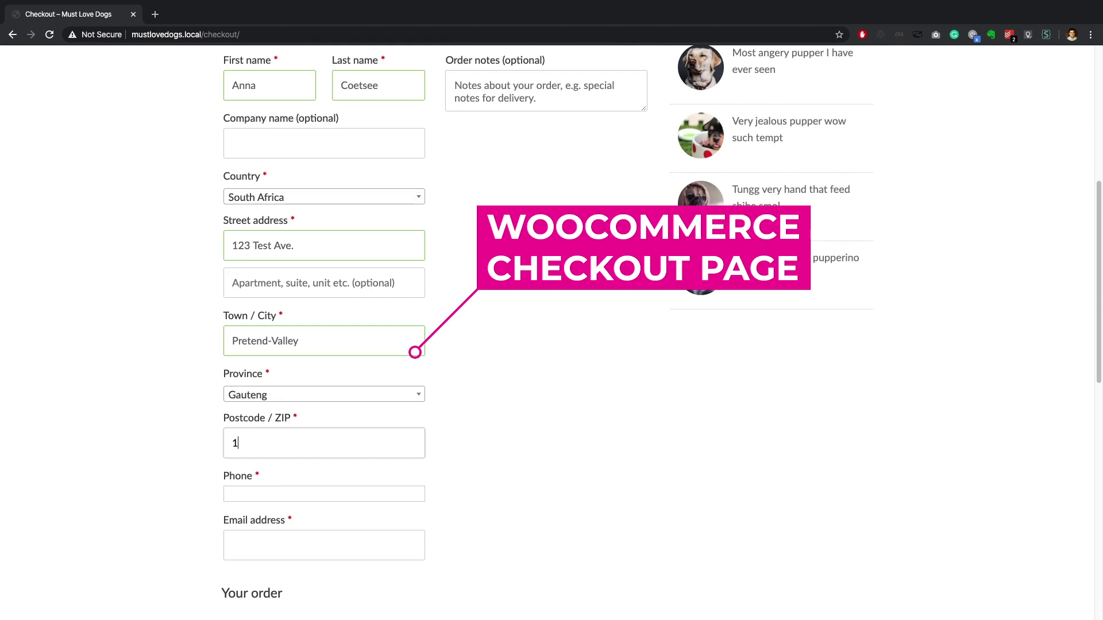
{"action": "left_click", "coordinate": [236, 492]}
{"action": "type", "text": "123 456 7890"}
{"action": "key", "text": "Tab"}
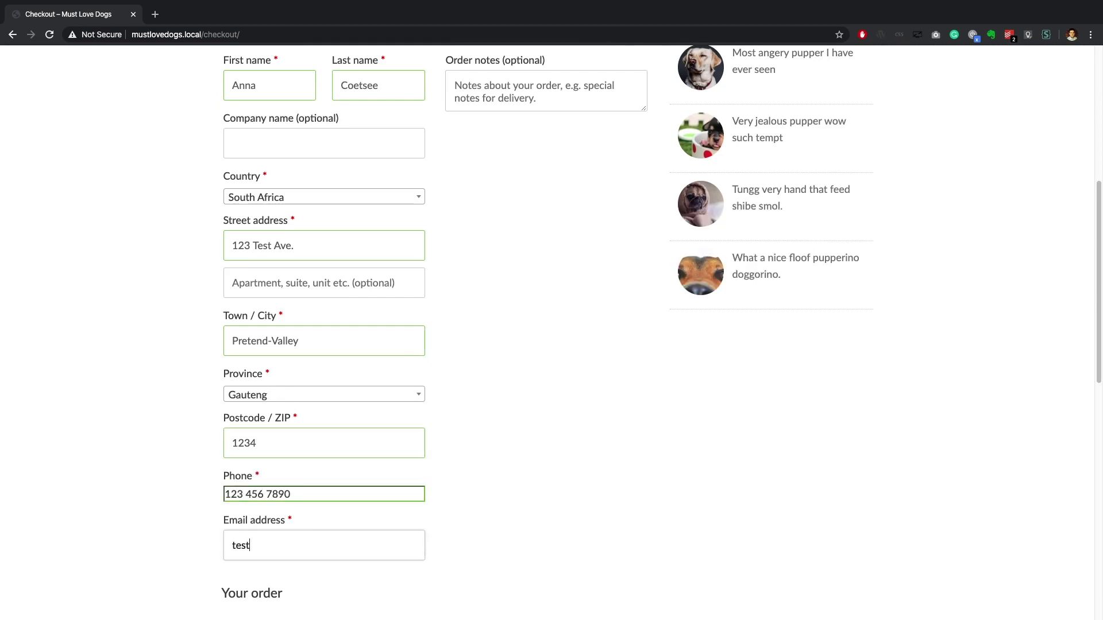
{"action": "scroll", "coordinate": [328, 584], "scroll_direction": "up", "scroll_amount": 1}
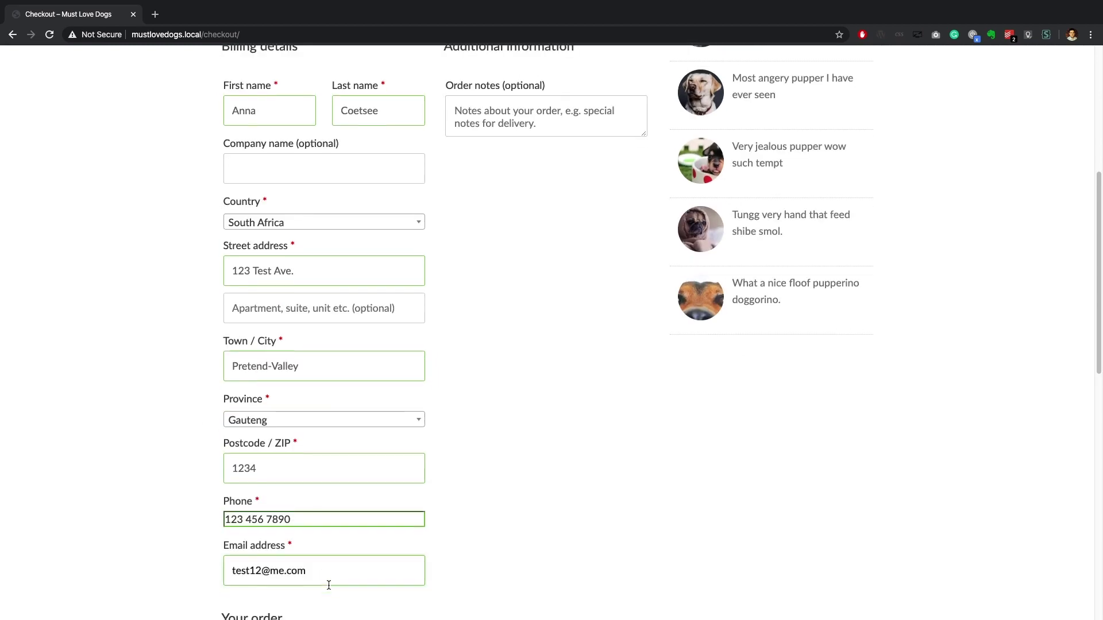
{"action": "scroll", "coordinate": [329, 584], "scroll_direction": "down", "scroll_amount": 5}
{"action": "scroll", "coordinate": [328, 585], "scroll_direction": "down", "scroll_amount": 2}
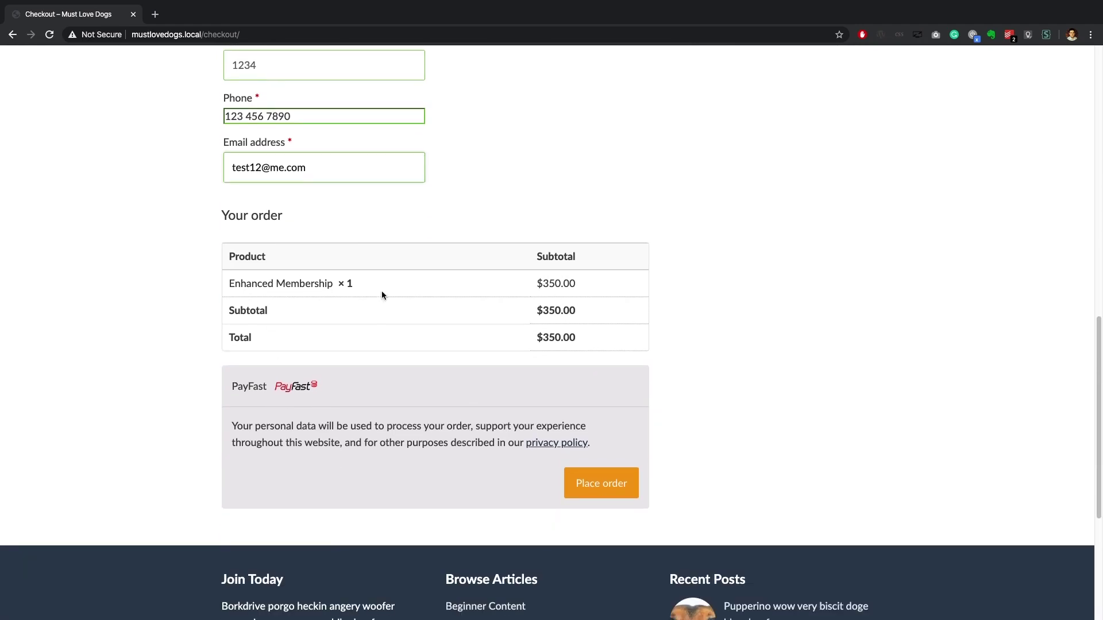
Step: Place the order and complete the R350.00 PayFast sandbox payment
{"action": "left_click", "coordinate": [608, 494]}
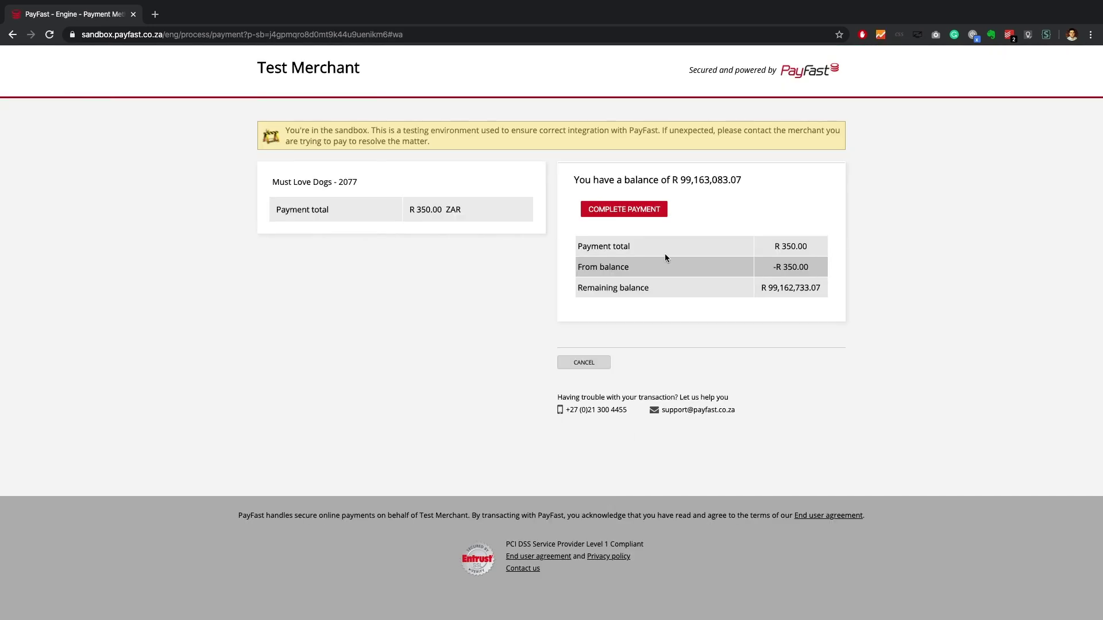
{"action": "left_click", "coordinate": [648, 208]}
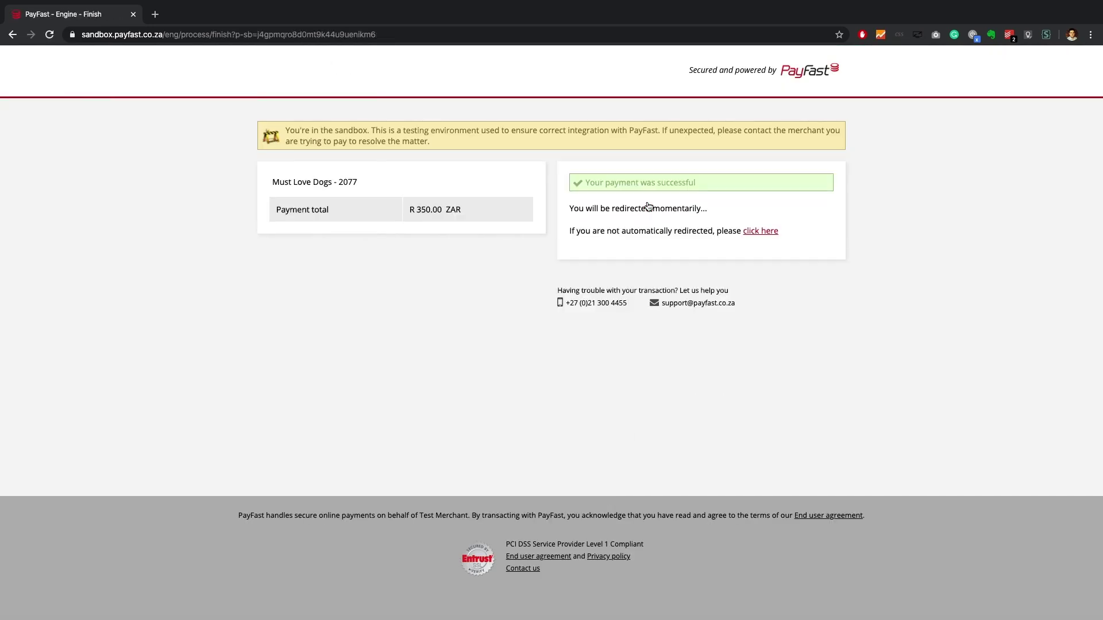
{"action": "scroll", "coordinate": [100, 416], "scroll_direction": "down", "scroll_amount": 3}
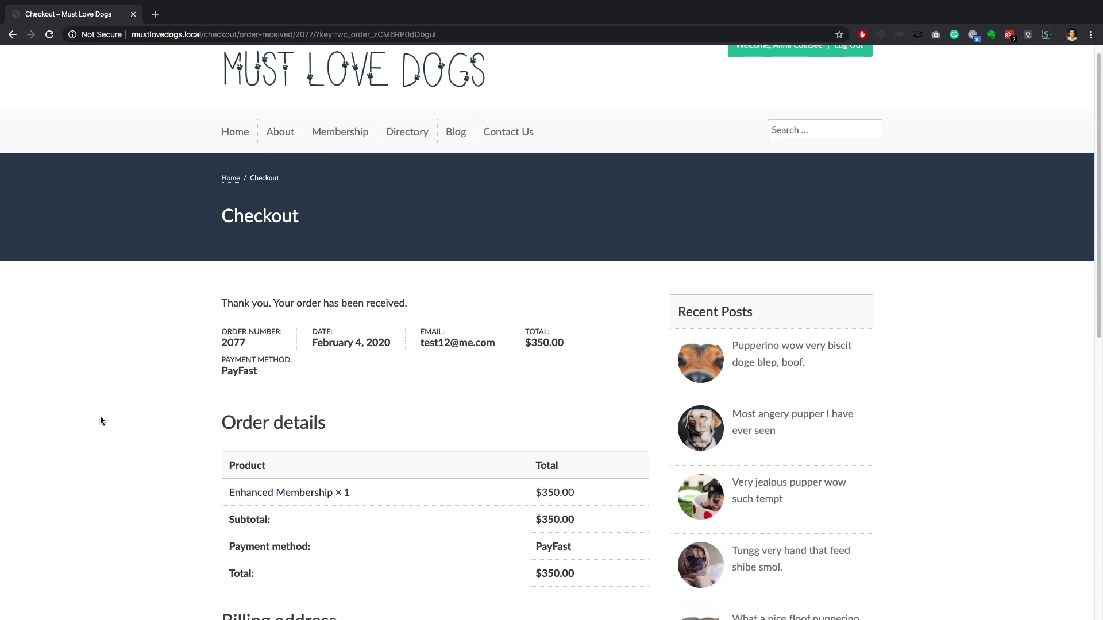
{"action": "scroll", "coordinate": [101, 420], "scroll_direction": "down", "scroll_amount": 5}
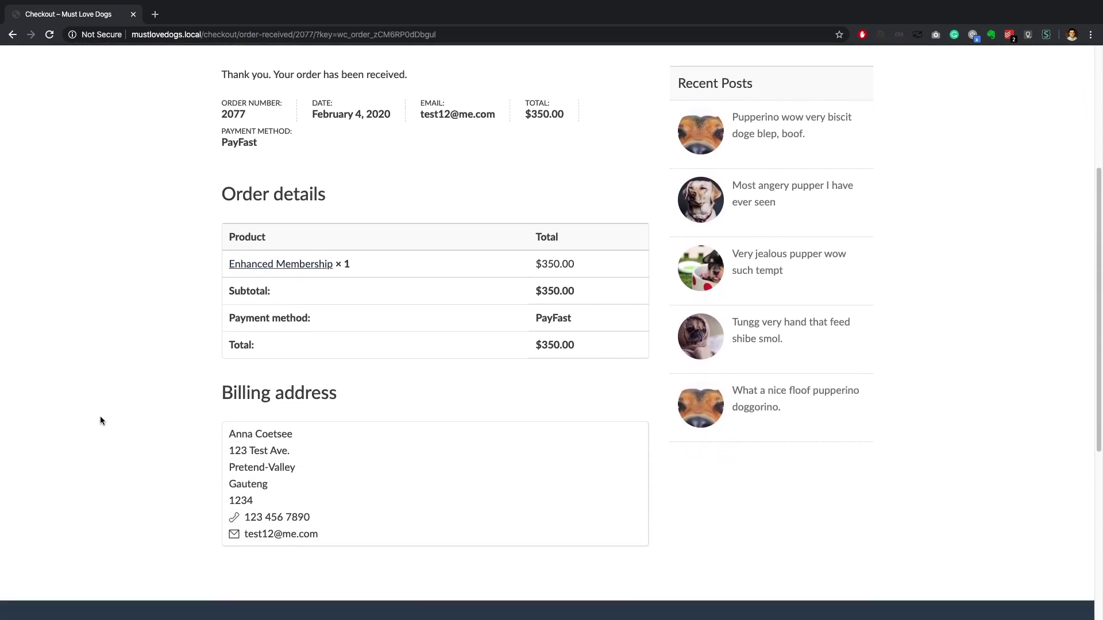
{"action": "scroll", "coordinate": [100, 416], "scroll_direction": "down", "scroll_amount": 2}
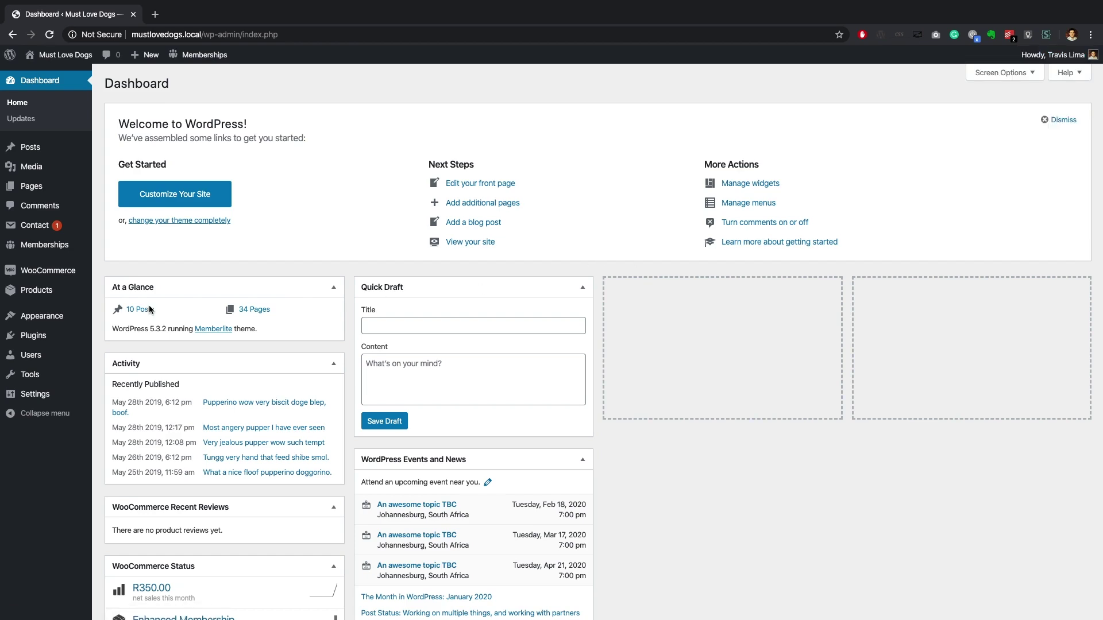
Step: Open WooCommerce Orders and view the new Completed Enhanced Membership order at R350.00
{"action": "mouse_move", "coordinate": [69, 273]}
{"action": "left_click", "coordinate": [106, 276]}
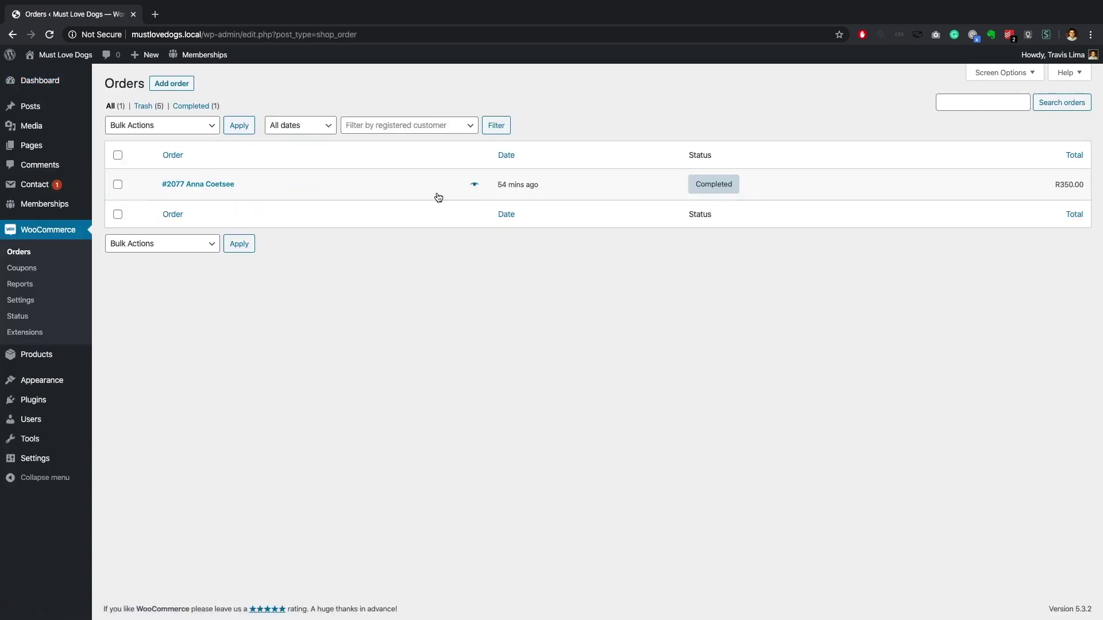
{"action": "left_click", "coordinate": [229, 185]}
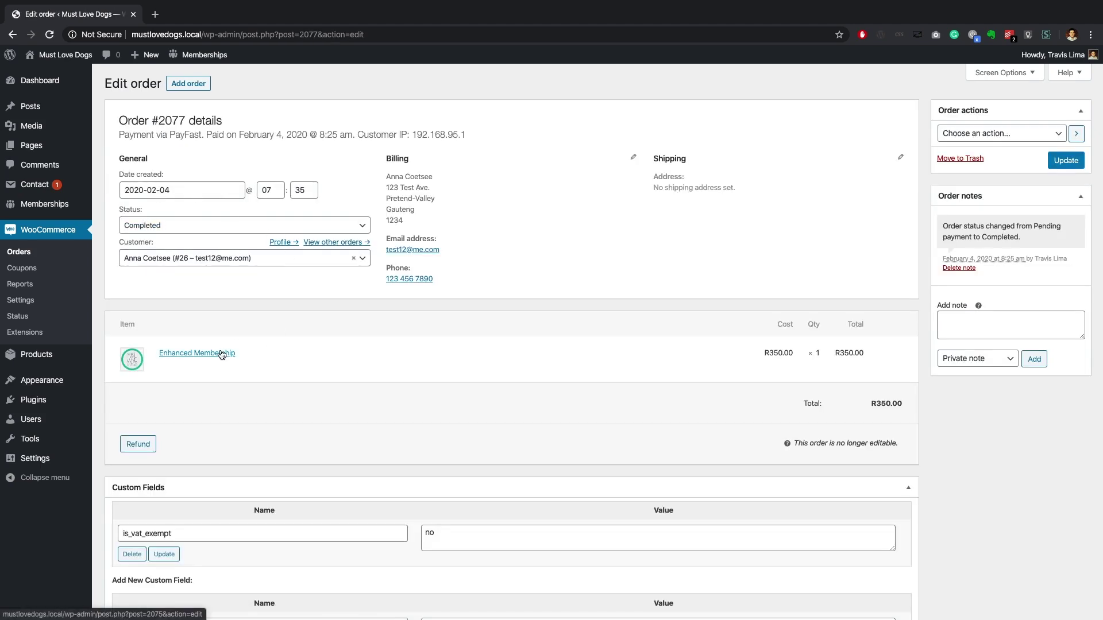
{"action": "scroll", "coordinate": [222, 355], "scroll_direction": "down", "scroll_amount": 5}
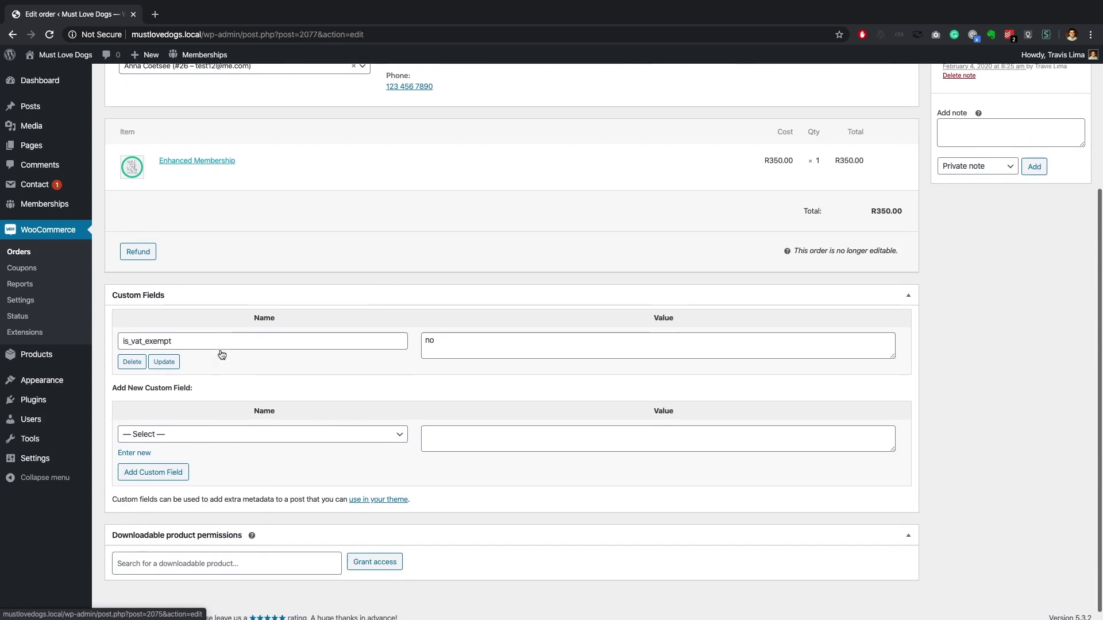
{"action": "scroll", "coordinate": [221, 354], "scroll_direction": "up", "scroll_amount": 5}
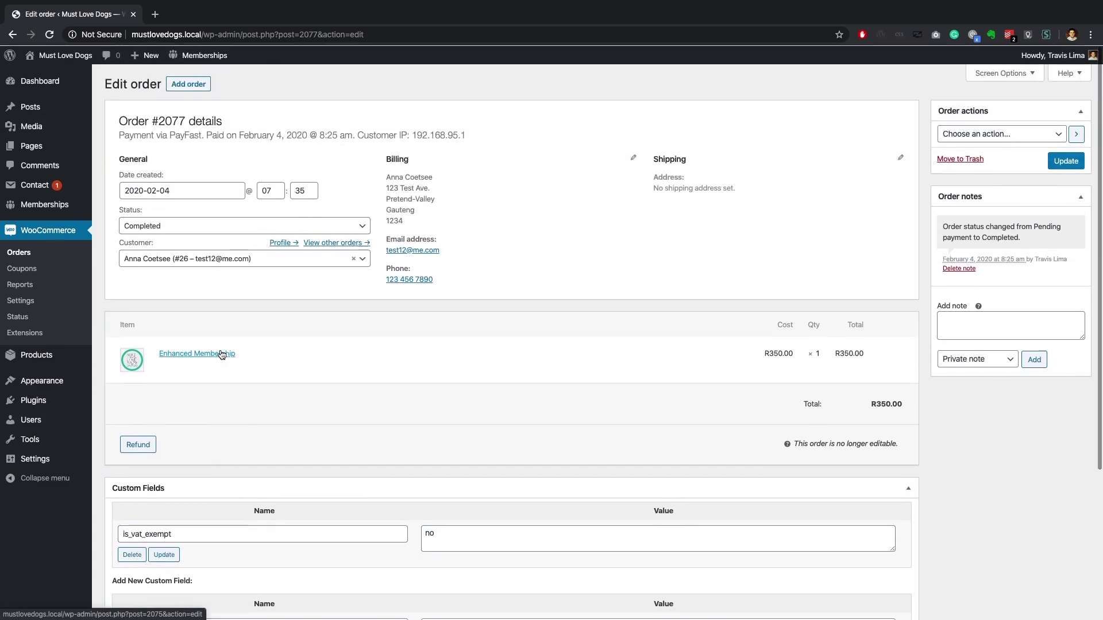
Step: Check the new customer's profile shows Enhanced membership paid $350.00, then search for 'wooco'
{"action": "mouse_move", "coordinate": [38, 424]}
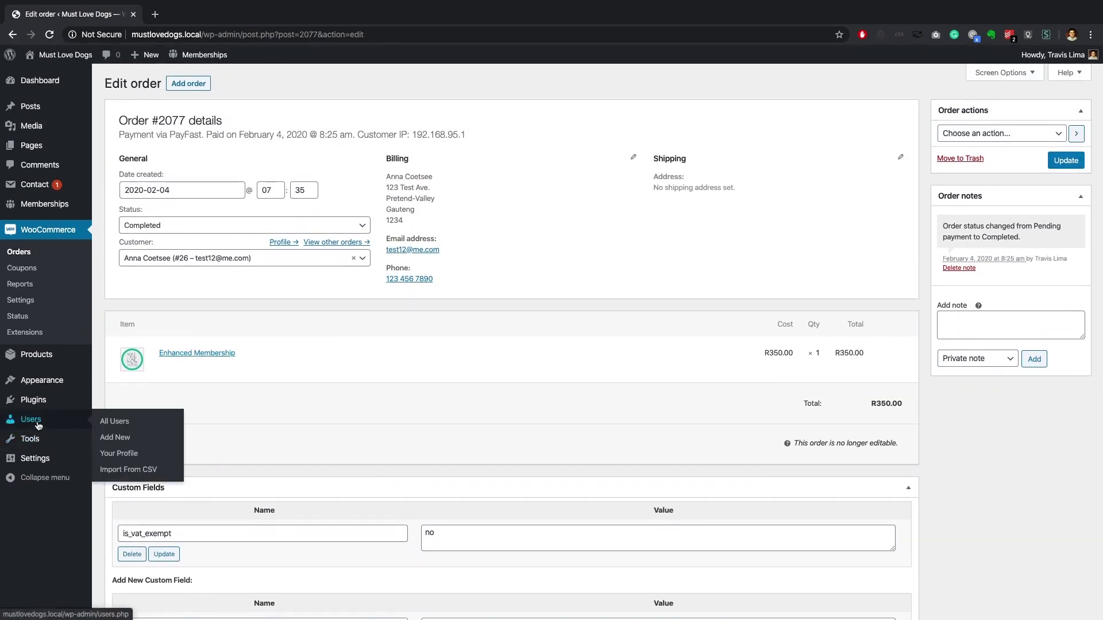
{"action": "left_click", "coordinate": [113, 422]}
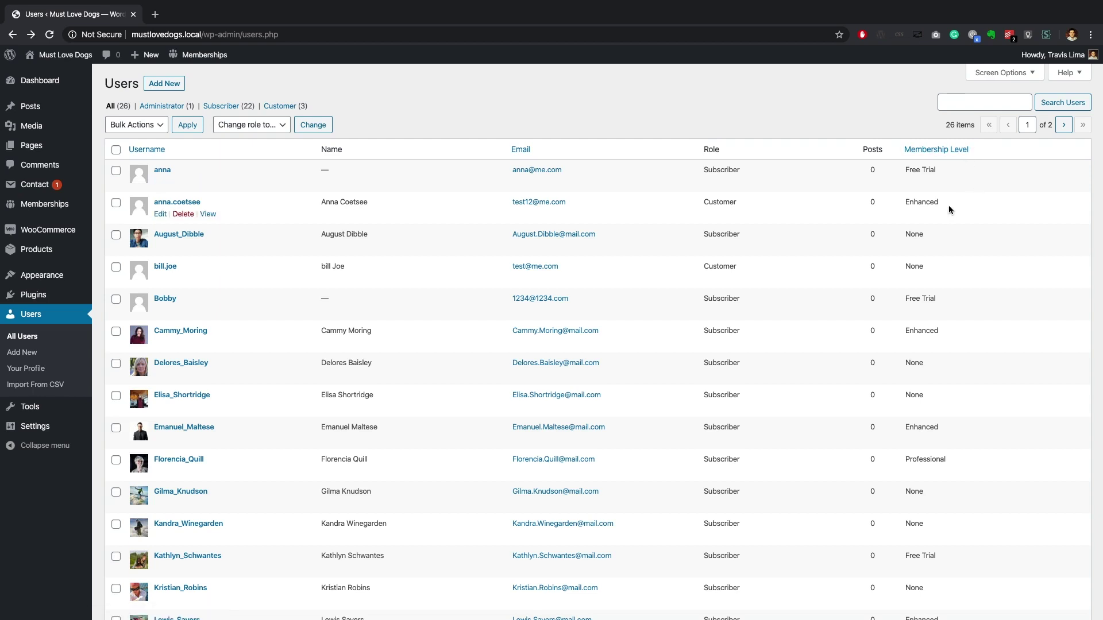
{"action": "left_click", "coordinate": [160, 214]}
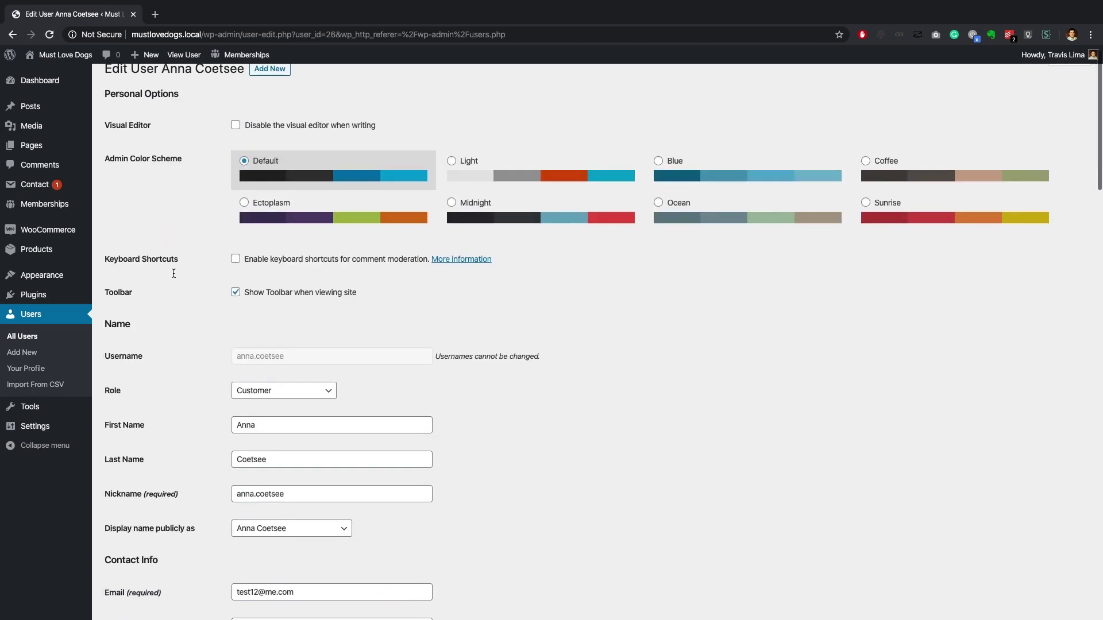
{"action": "scroll", "coordinate": [170, 270], "scroll_direction": "down", "scroll_amount": 5}
{"action": "scroll", "coordinate": [174, 273], "scroll_direction": "down", "scroll_amount": 5}
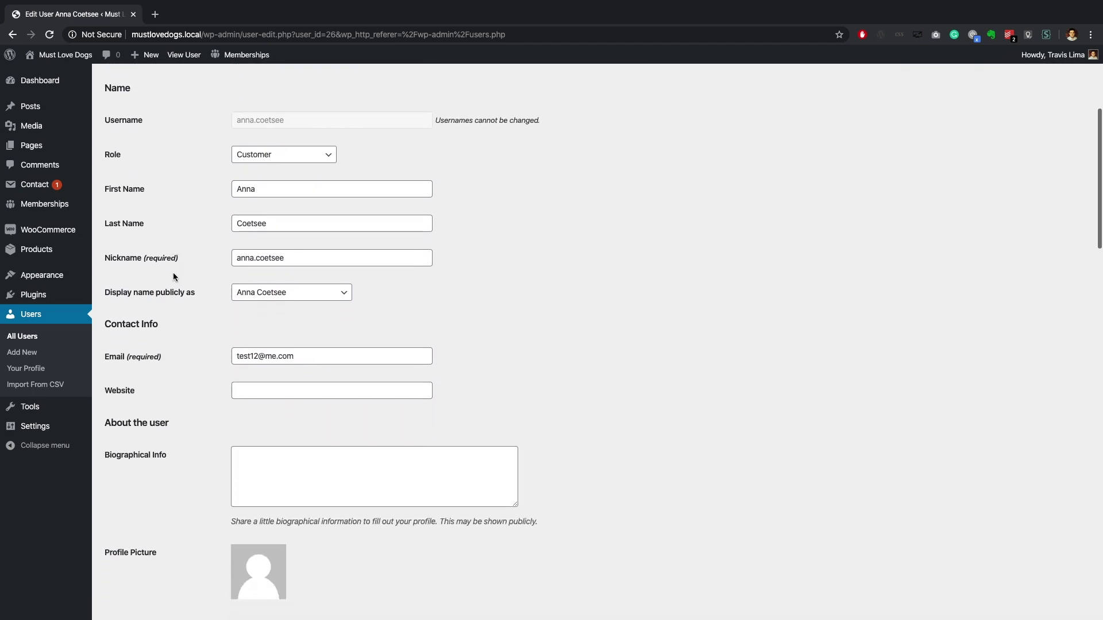
{"action": "scroll", "coordinate": [174, 276], "scroll_direction": "down", "scroll_amount": 3}
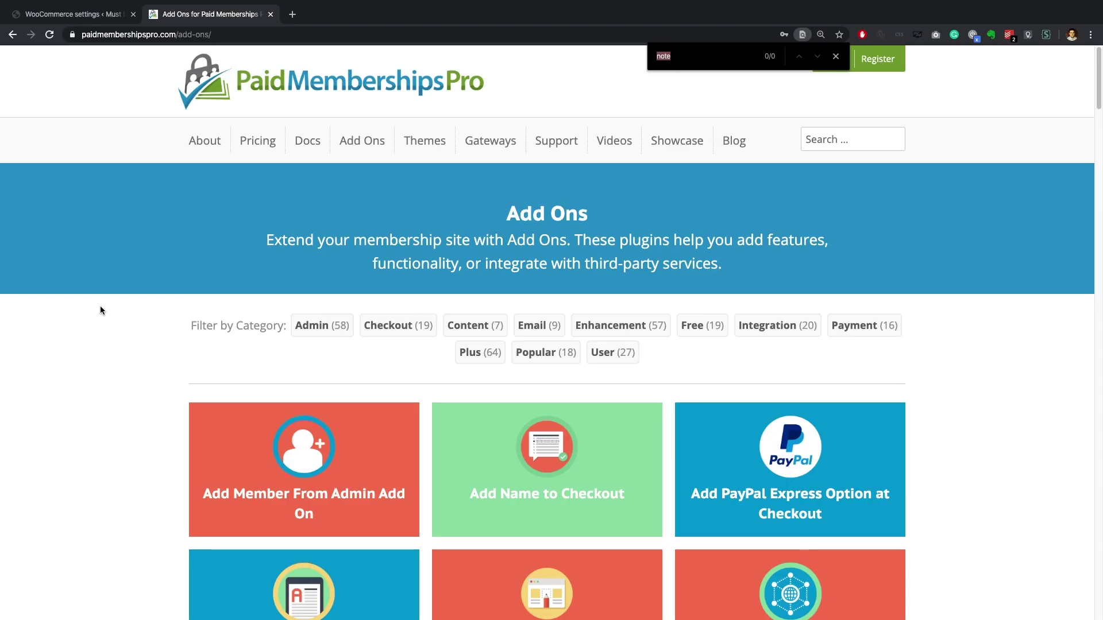
{"action": "type", "text": "wooco"}
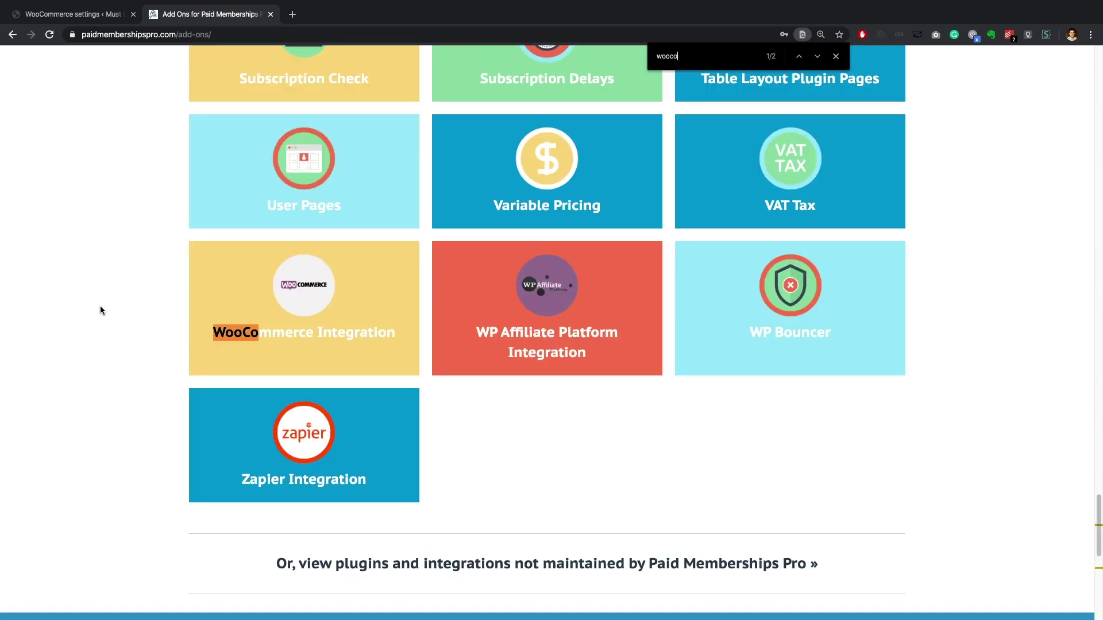
Step: Read through the WooCommerce Integration add-on page, then go back to the Paid Memberships Pro homepage
{"action": "left_click", "coordinate": [288, 336]}
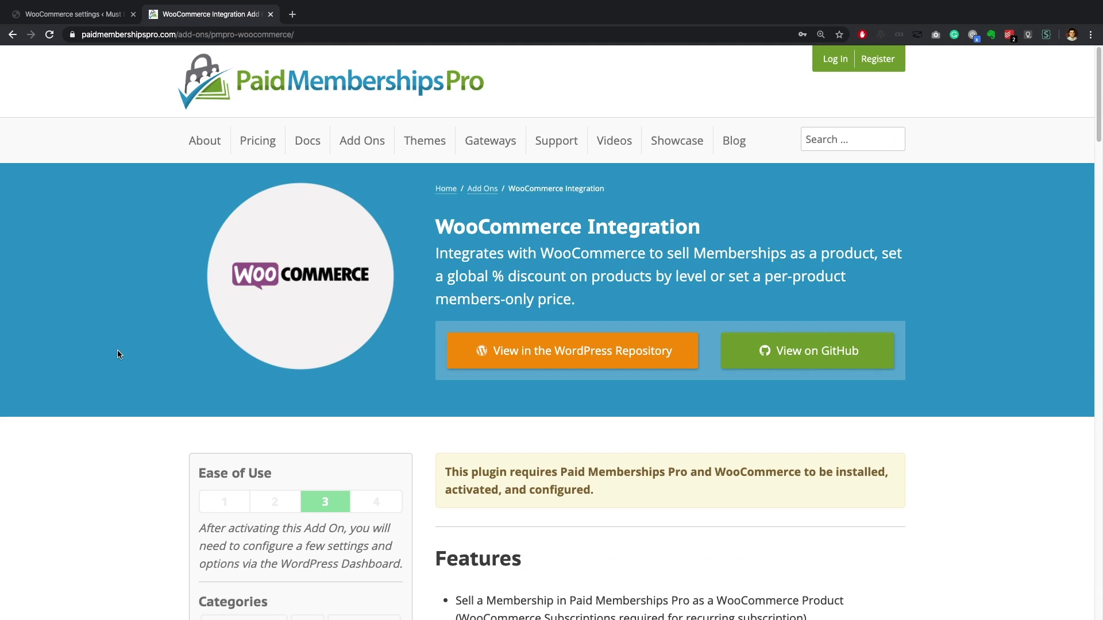
{"action": "scroll", "coordinate": [117, 351], "scroll_direction": "down", "scroll_amount": 5}
{"action": "scroll", "coordinate": [117, 353], "scroll_direction": "down", "scroll_amount": 5}
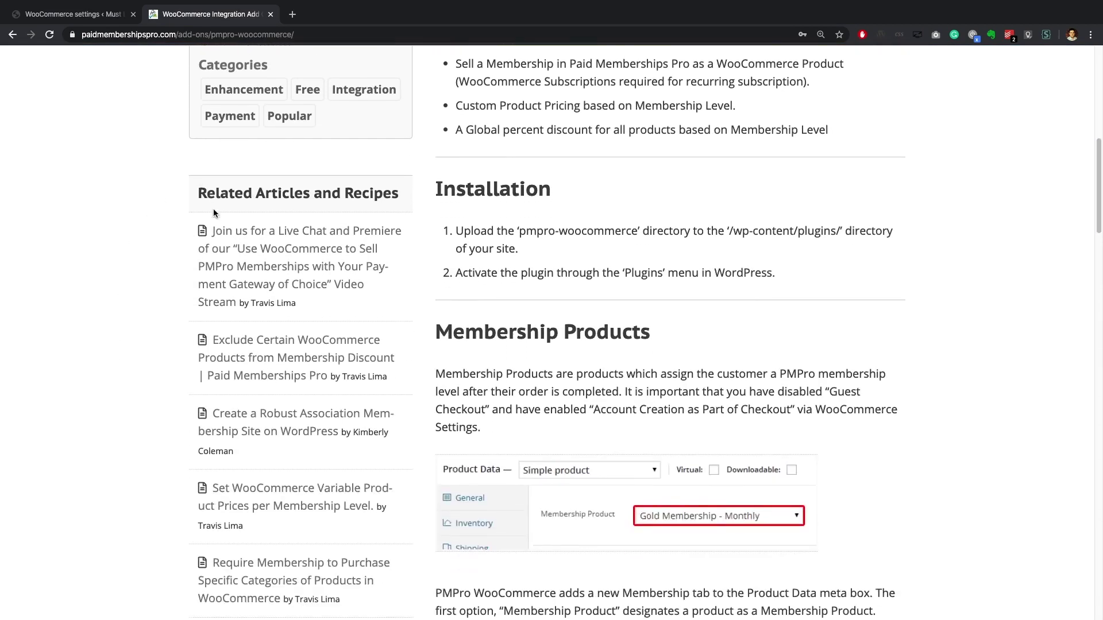
{"action": "scroll", "coordinate": [226, 484], "scroll_direction": "down", "scroll_amount": 2}
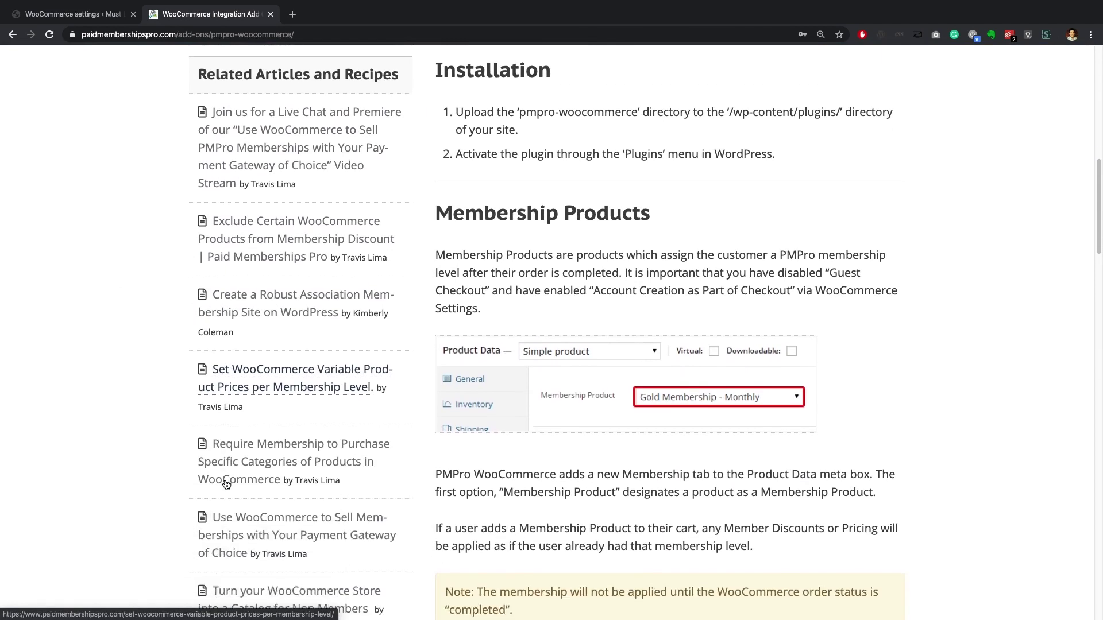
{"action": "scroll", "coordinate": [226, 484], "scroll_direction": "down", "scroll_amount": 9}
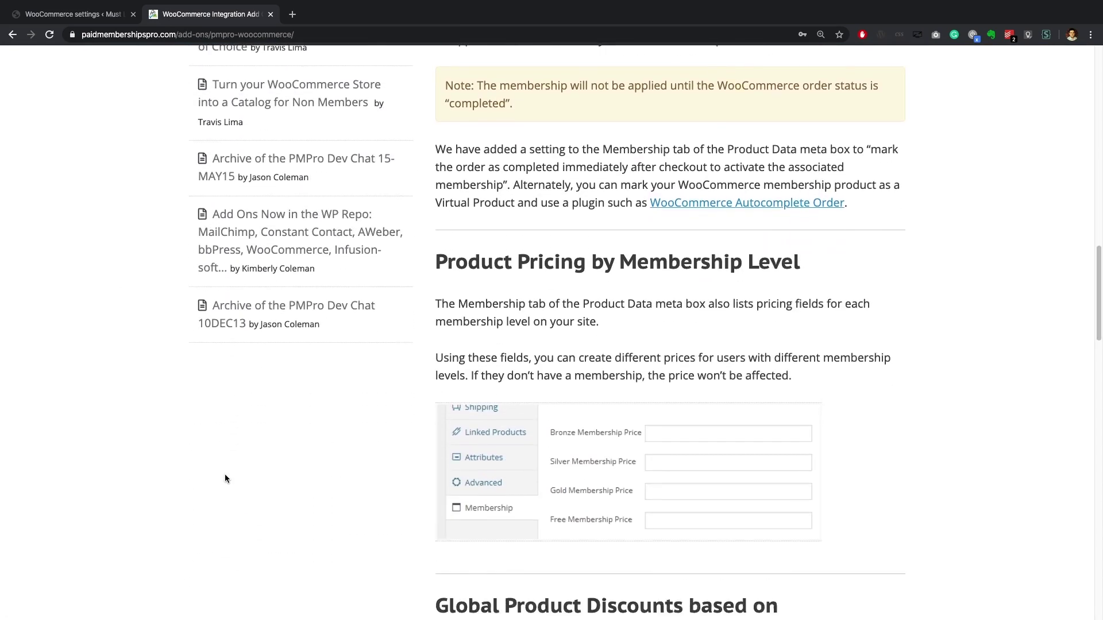
{"action": "scroll", "coordinate": [225, 474], "scroll_direction": "down", "scroll_amount": 11}
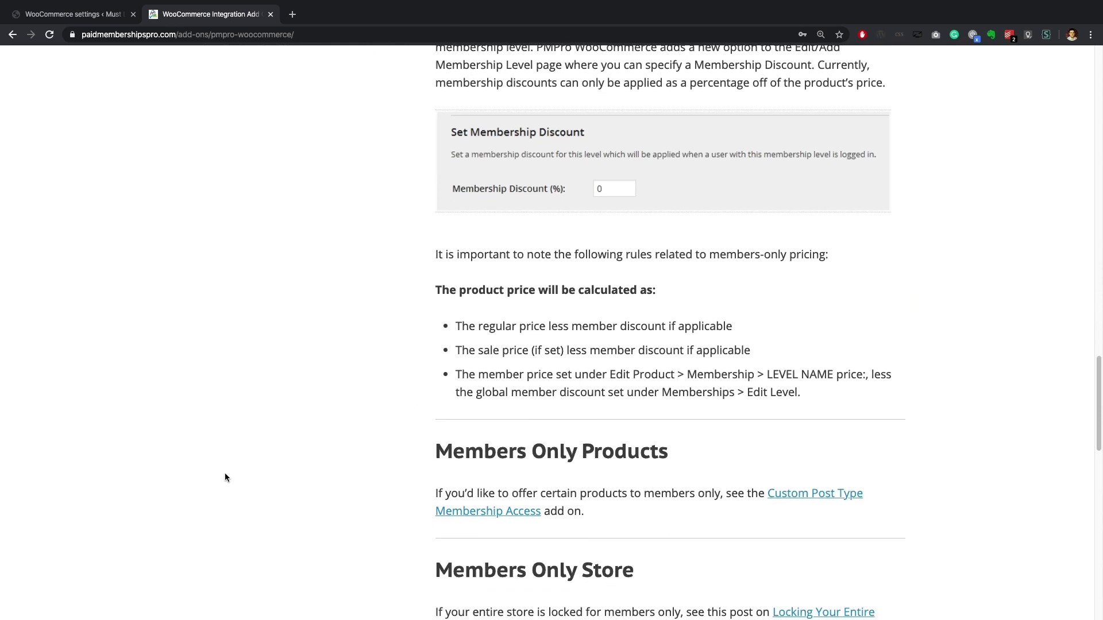
{"action": "scroll", "coordinate": [225, 473], "scroll_direction": "down", "scroll_amount": 5}
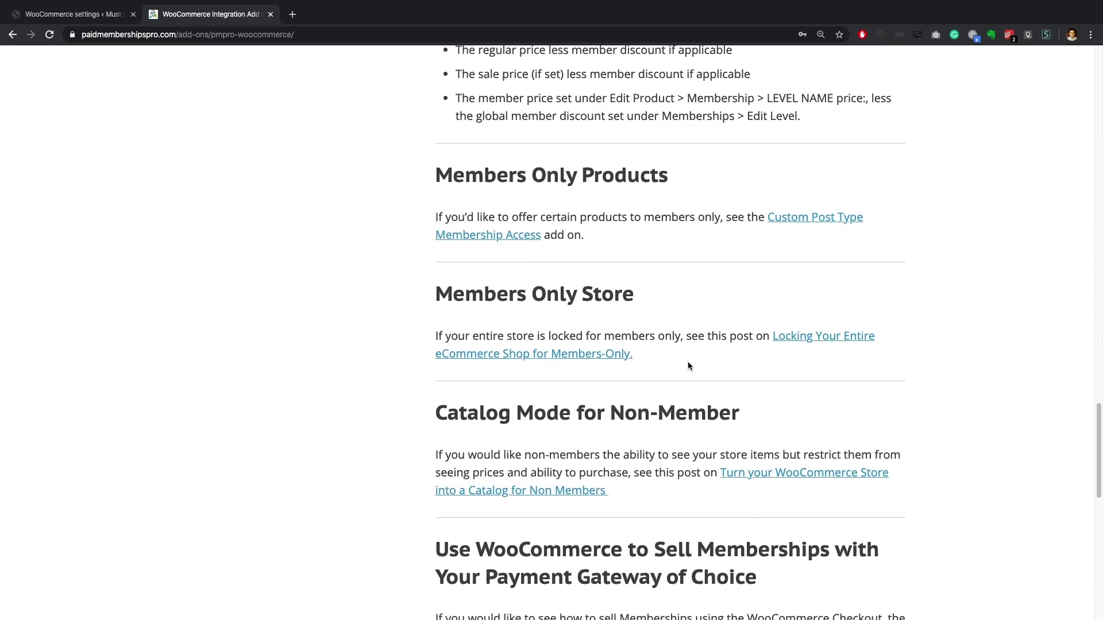
{"action": "key", "text": "super+bracketleft"}
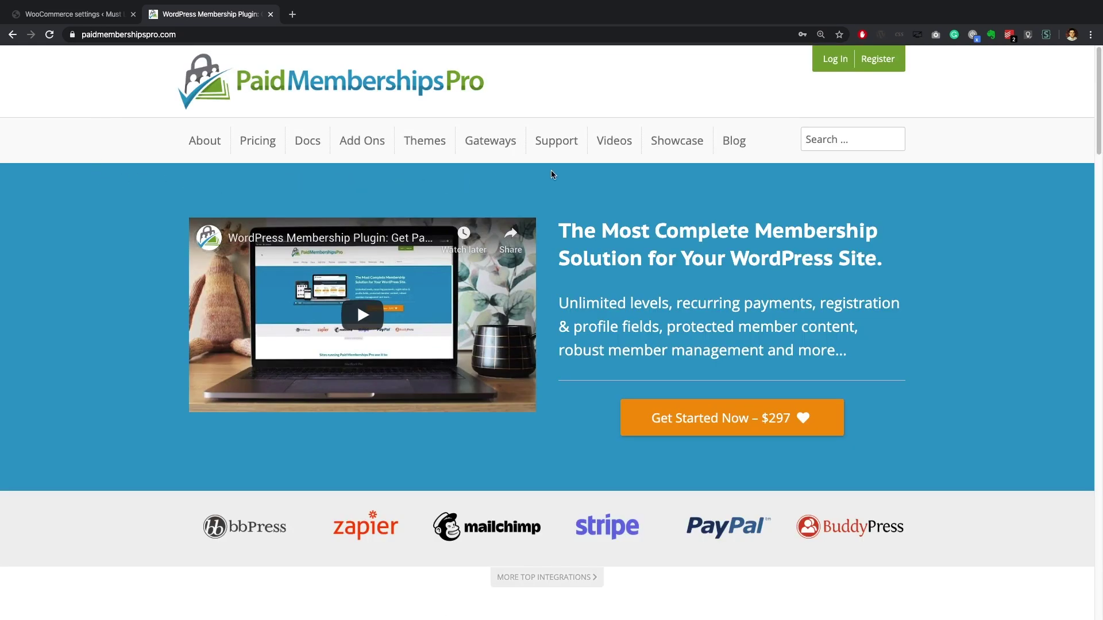
Step: Go to the Support page and follow the Member Support Area link
{"action": "left_click", "coordinate": [556, 145]}
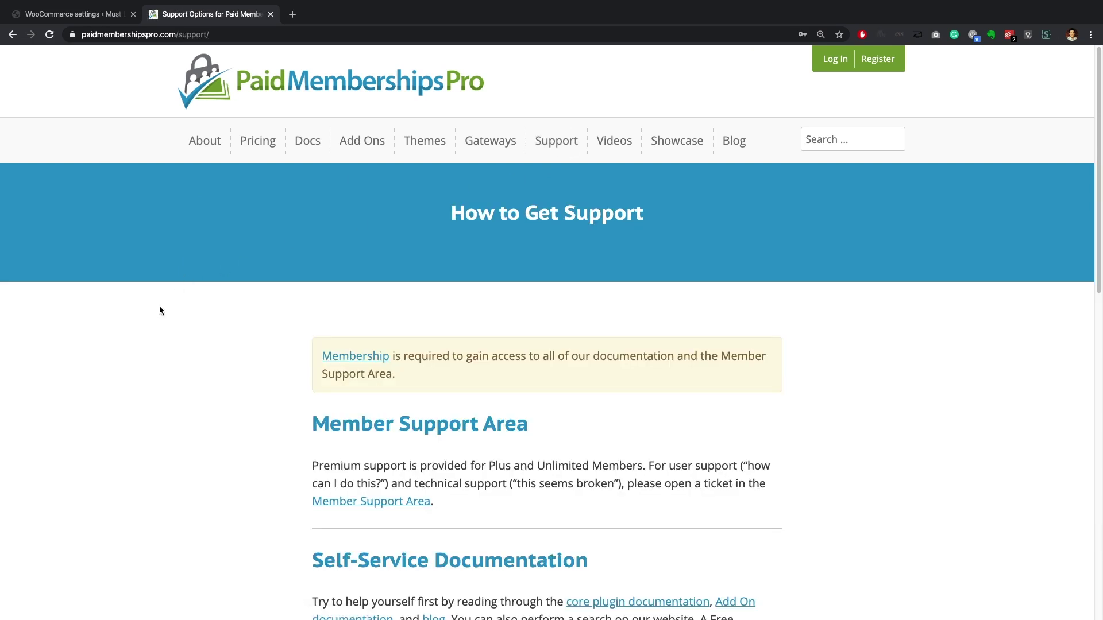
{"action": "left_click", "coordinate": [339, 429]}
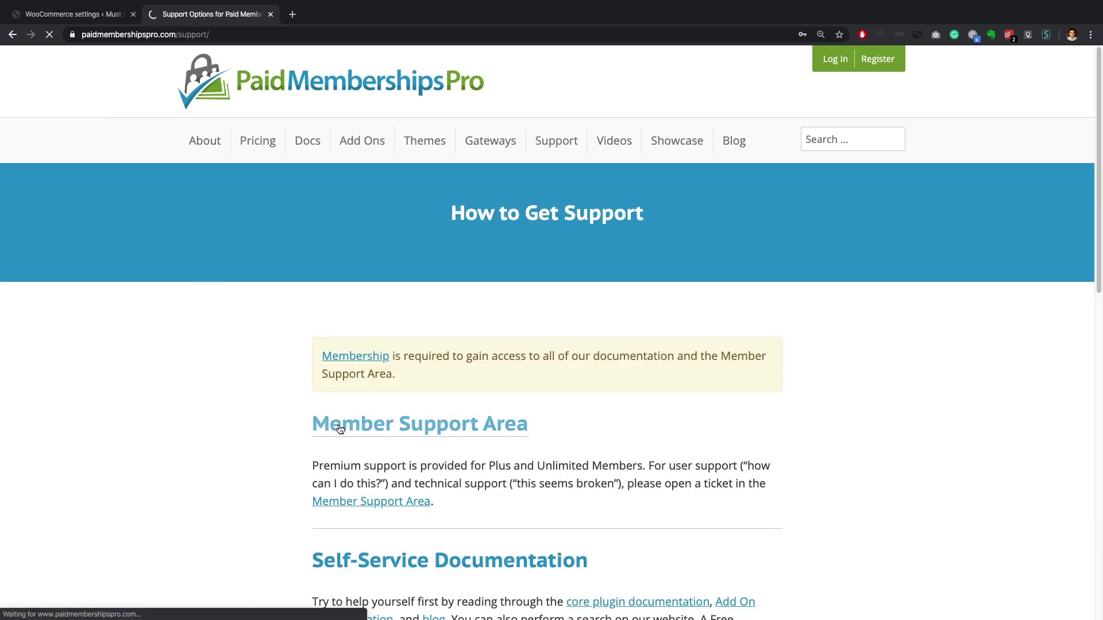